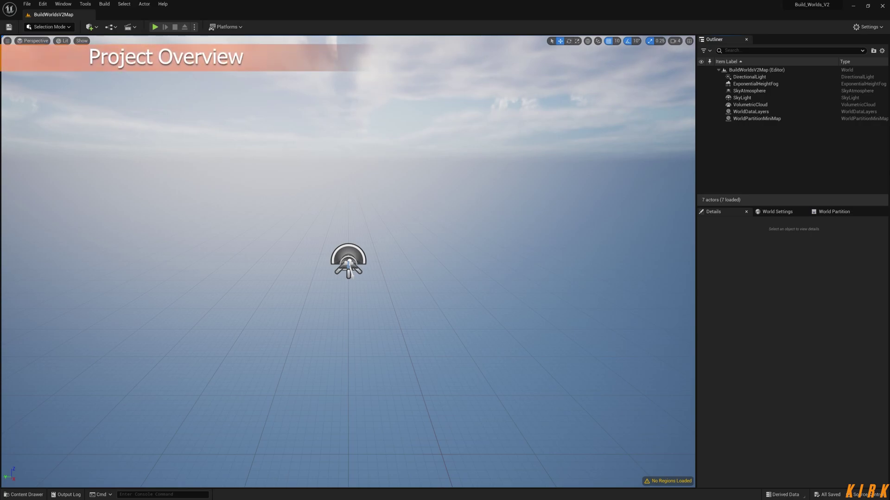
# Step: Show the World Partition Editor for the current map
pyautogui.click(64, 5)
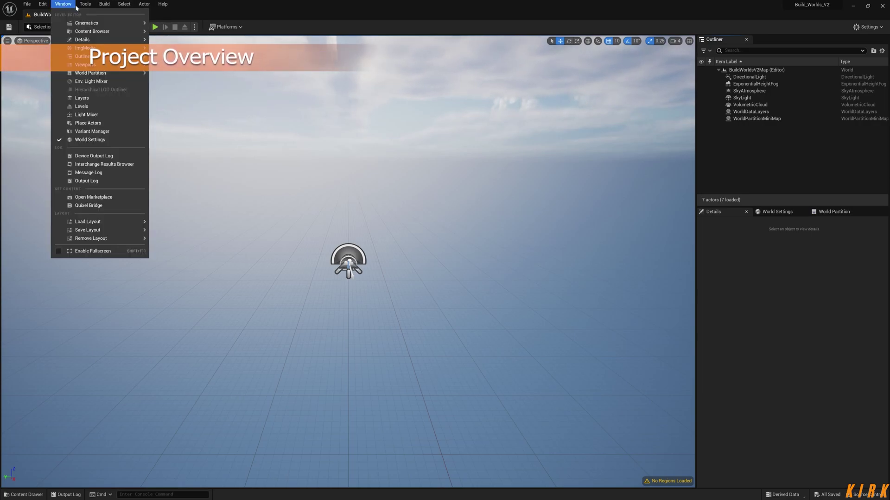
pyautogui.moveTo(135, 72)
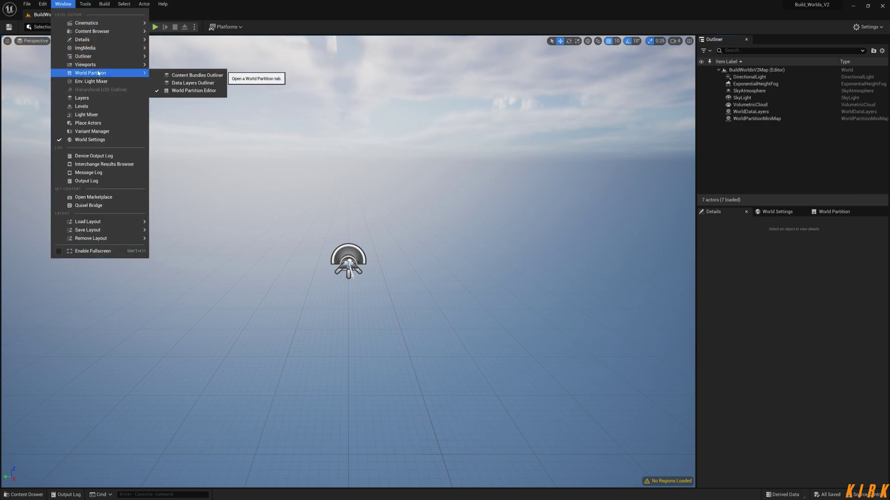
pyautogui.click(193, 91)
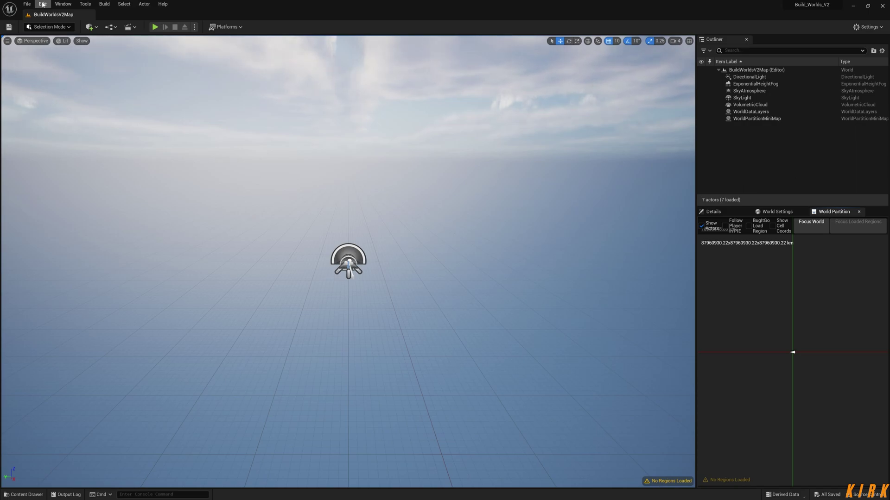
# Step: View the level templates offered for a new level, including Open World, and close the dialog without creating one
pyautogui.click(27, 4)
pyautogui.click(39, 24)
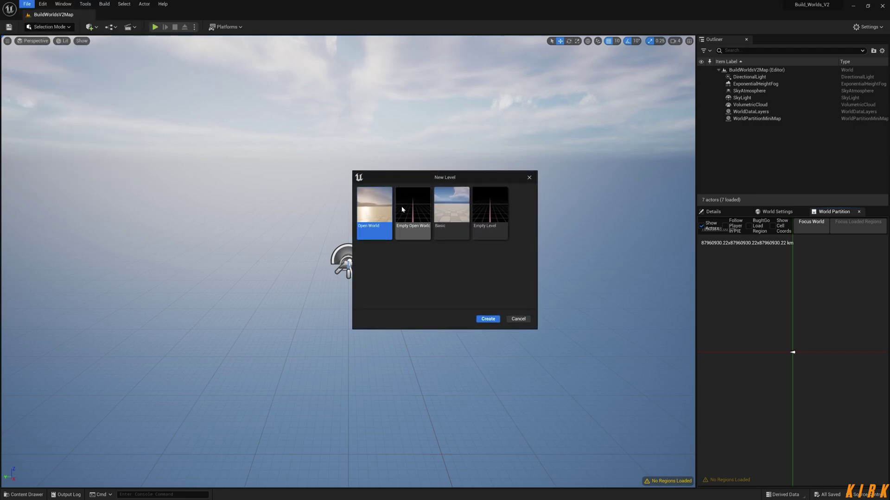
pyautogui.click(519, 319)
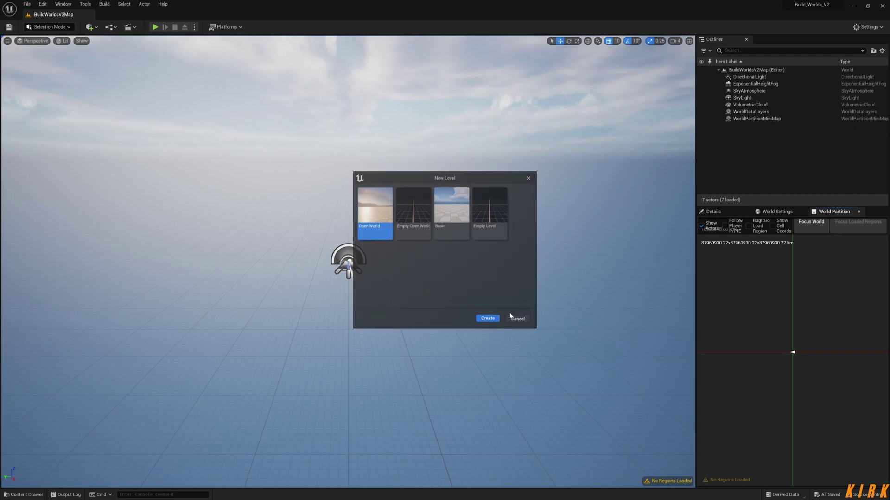
# Step: Open the Env. Light Mixer to view the environment light settings, and close it again
pyautogui.click(81, 5)
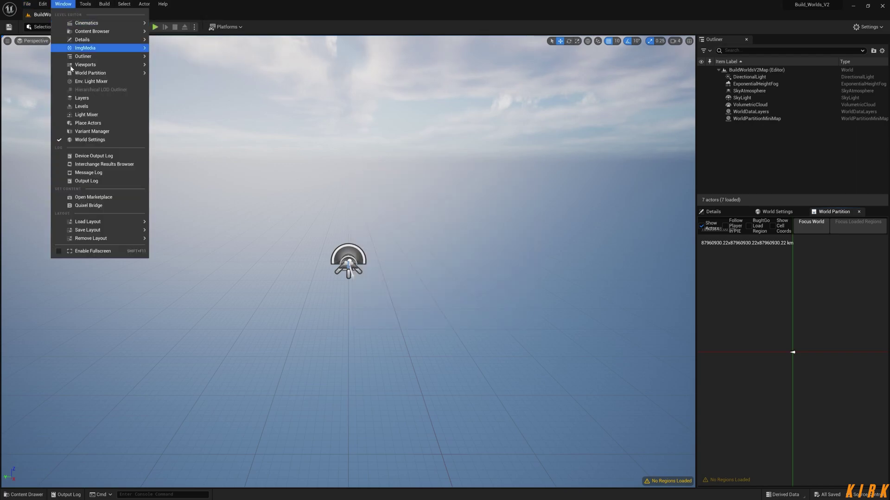
pyautogui.click(83, 82)
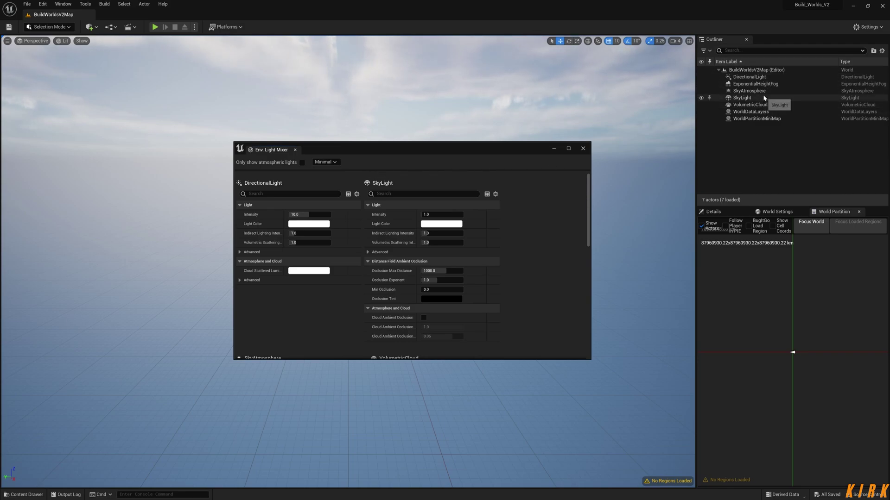
pyautogui.click(583, 149)
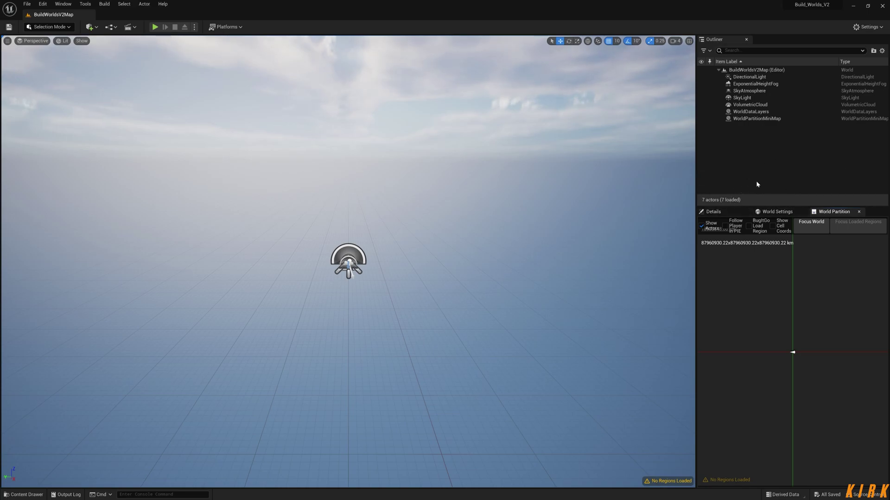
# Step: Review the engine's World Partition section in the Project Settings and close the settings window
pyautogui.click(41, 5)
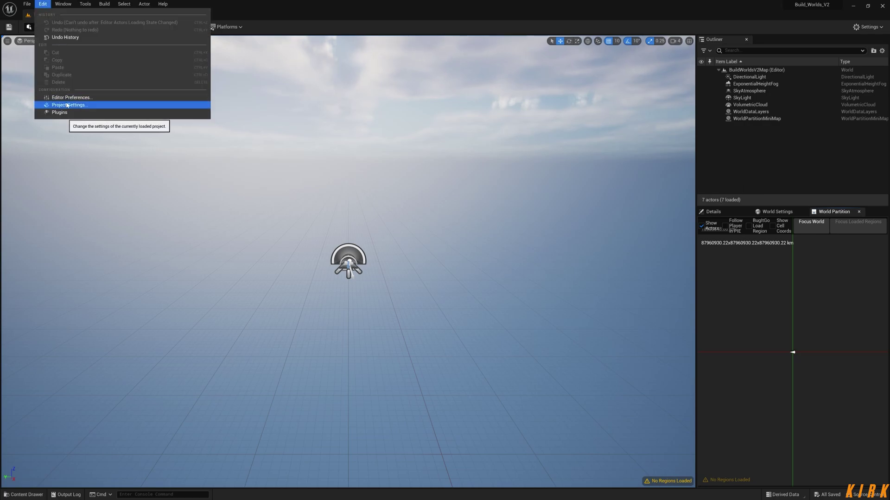
pyautogui.click(797, 159)
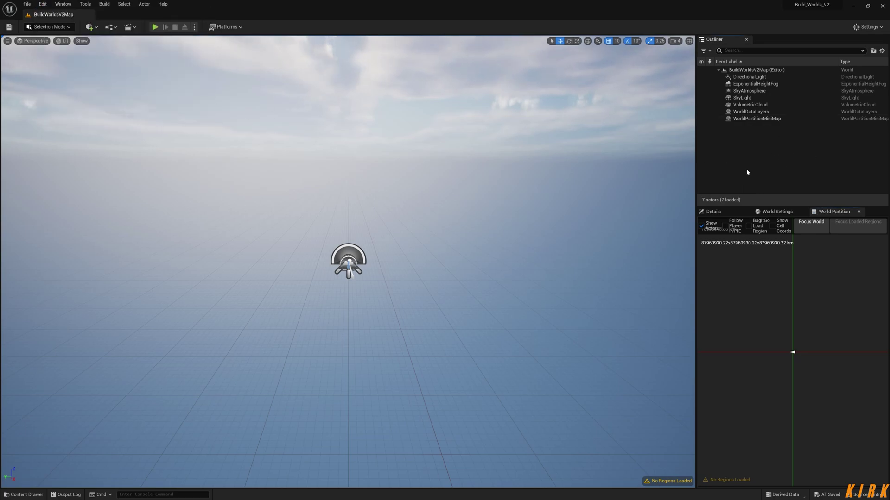
pyautogui.click(42, 5)
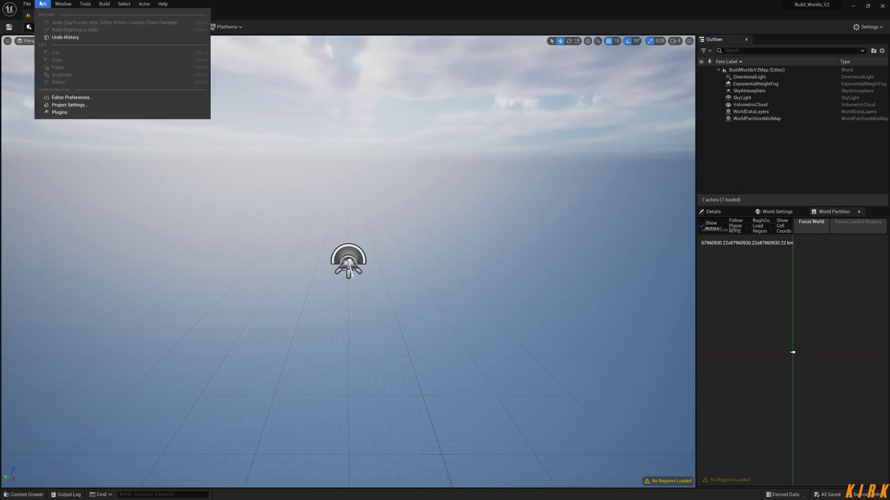
pyautogui.click(69, 105)
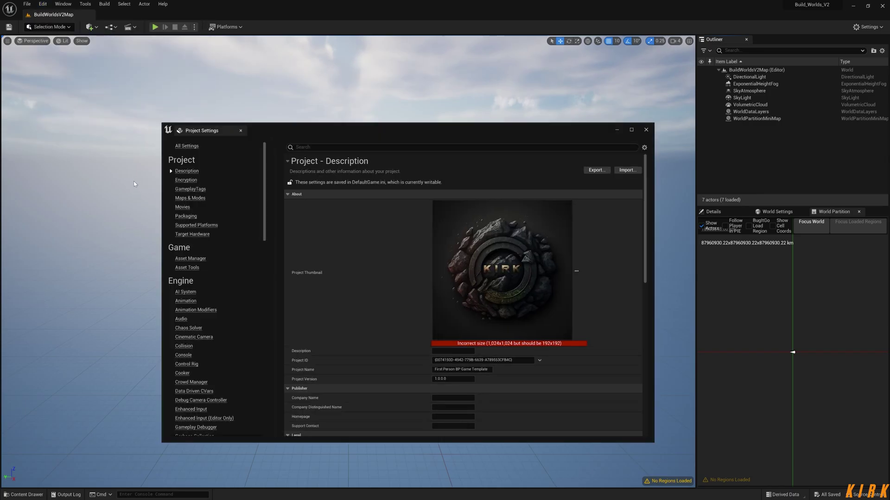
pyautogui.scroll(-5, 212, 244)
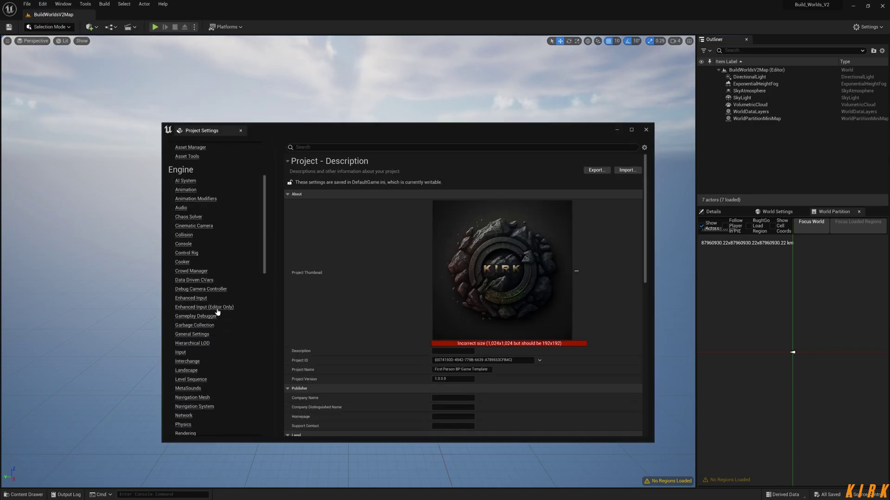
pyautogui.scroll(-2, 213, 318)
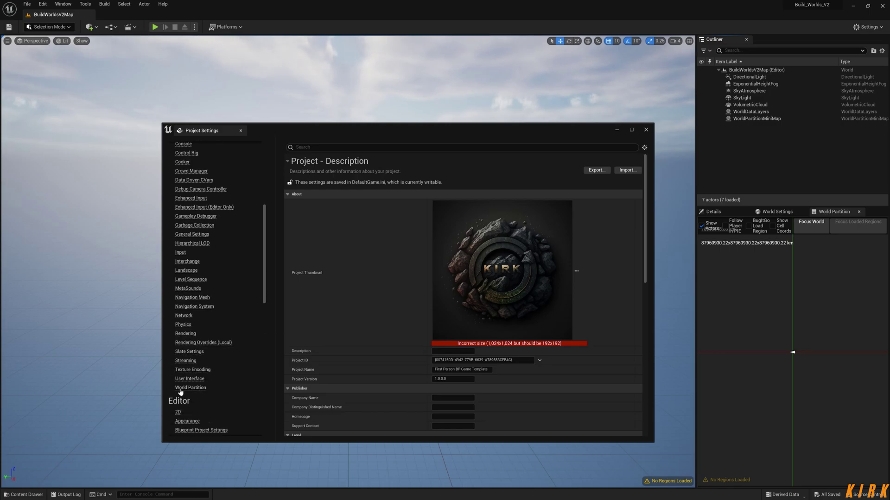
pyautogui.click(192, 388)
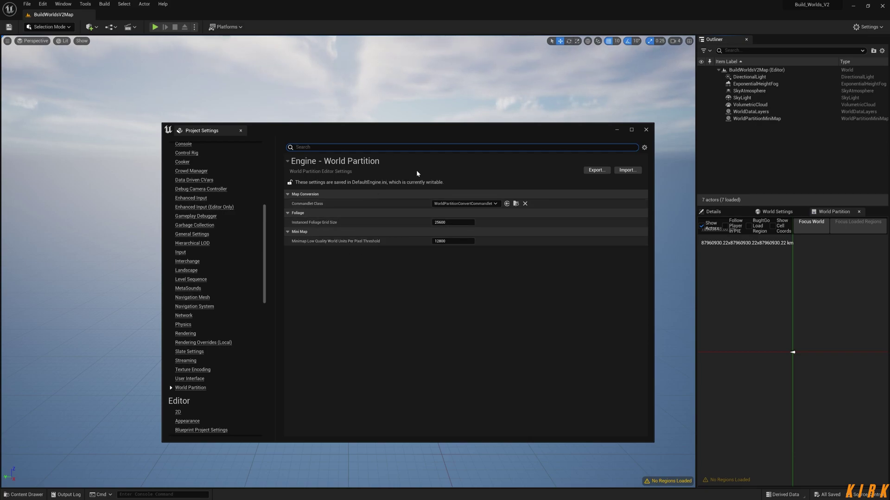
pyautogui.click(240, 131)
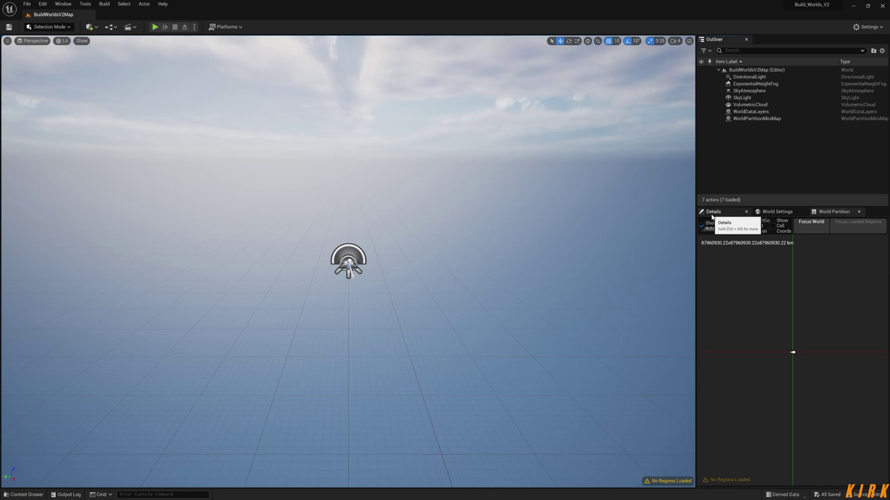
# Step: Examine the World Partition Setup section in the World Settings, collapse it and return to the actor details
pyautogui.click(778, 211)
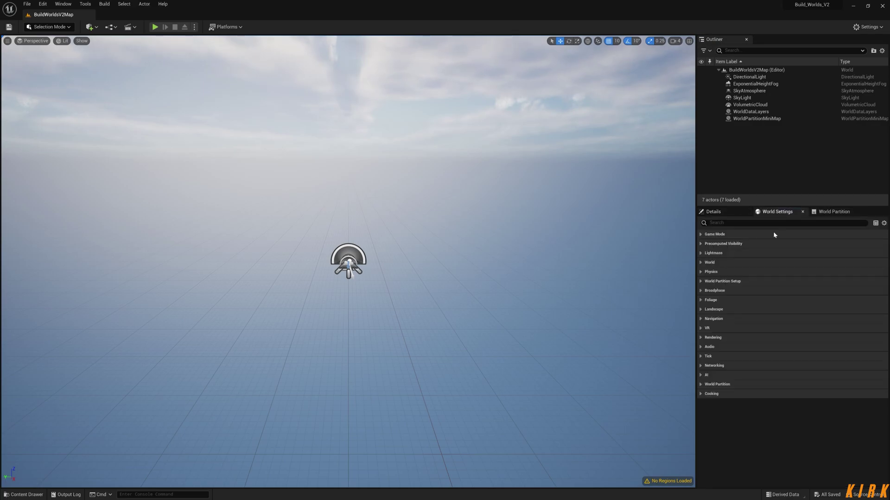
pyautogui.click(700, 281)
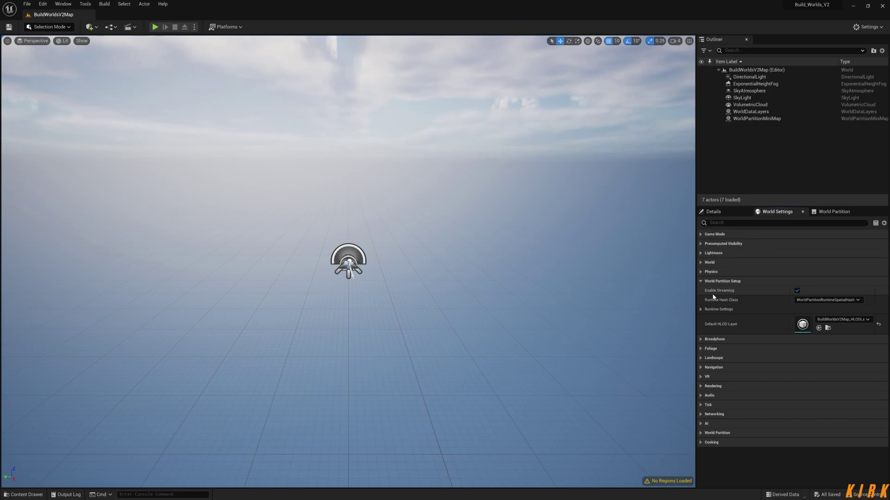
pyautogui.click(701, 283)
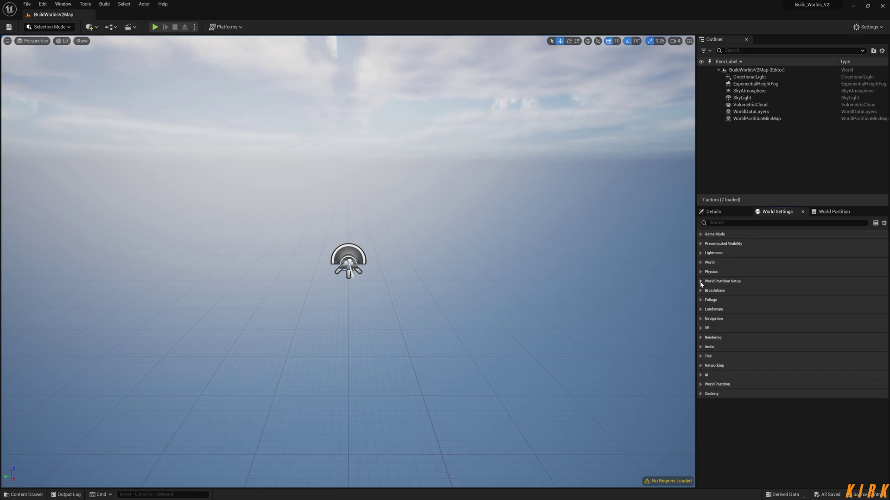
pyautogui.click(727, 212)
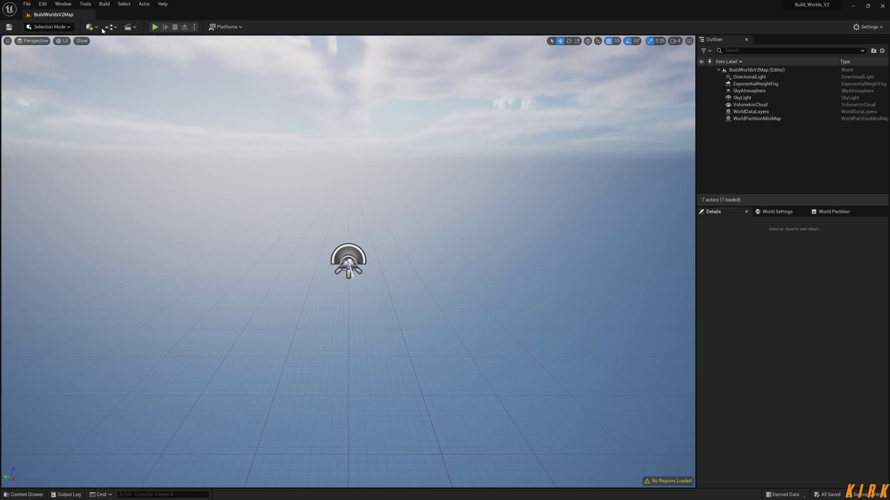
pyautogui.click(67, 28)
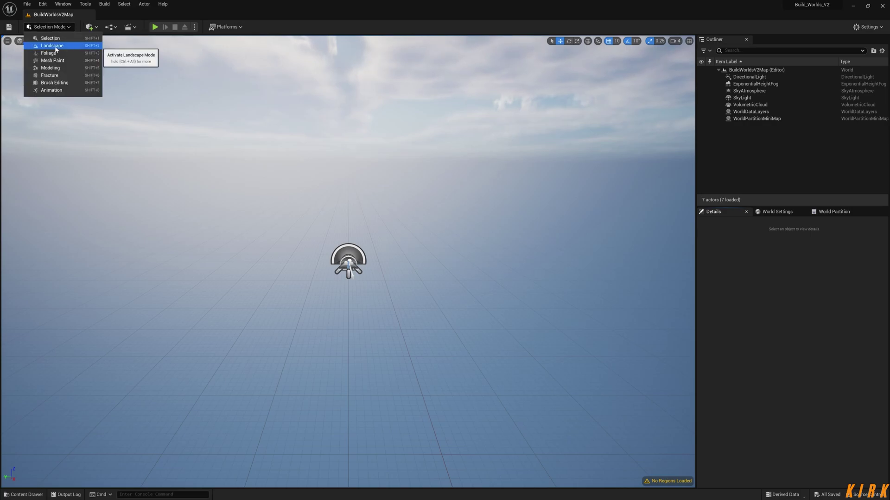
pyautogui.click(79, 27)
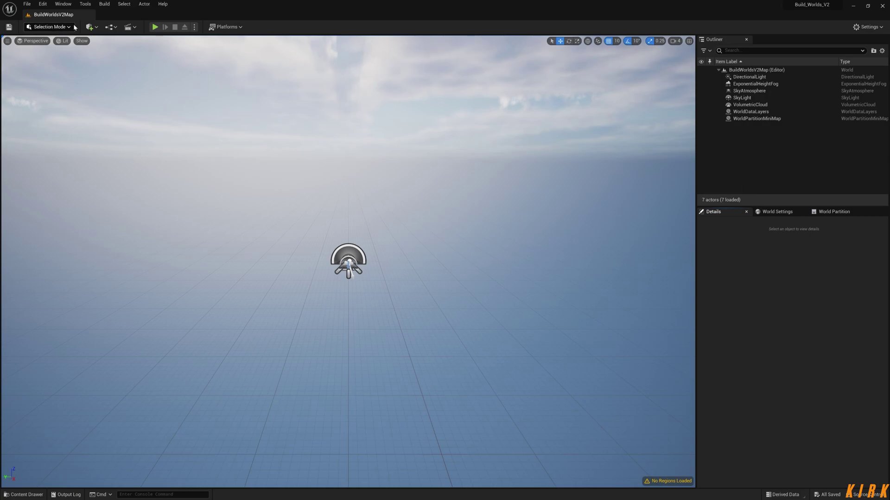
pyautogui.click(70, 28)
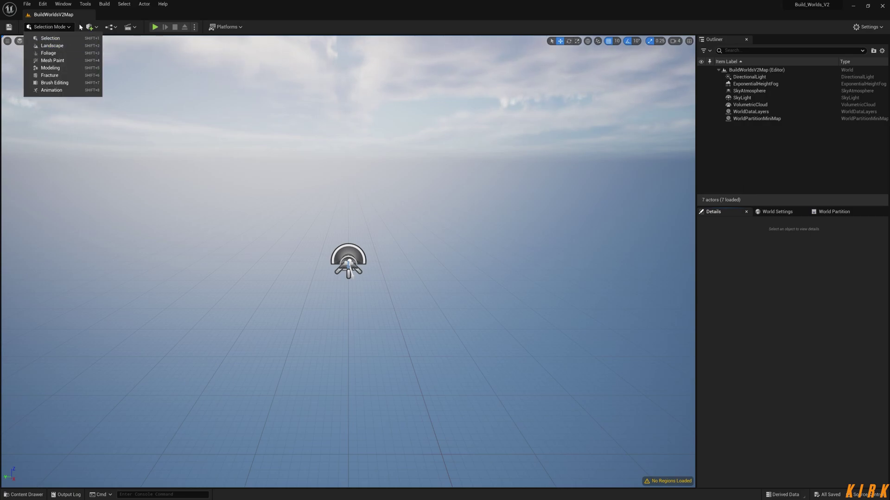
pyautogui.click(77, 34)
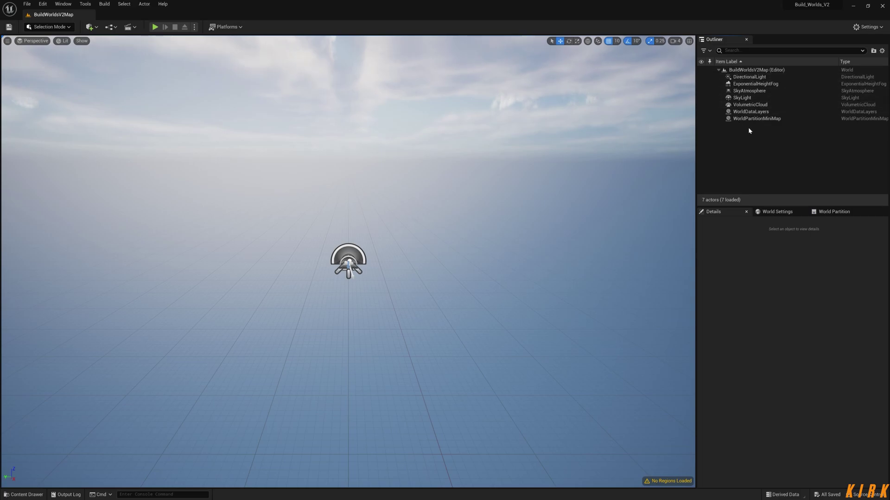
# Step: Group the five actors from DirectionalLight through VolumetricCloud in a new Outliner folder named Enviroment-Lighting
pyautogui.click(765, 78)
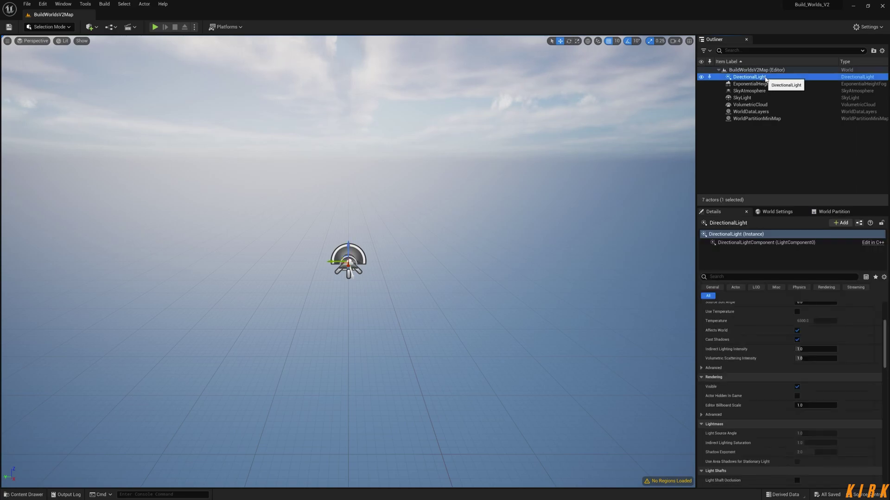
pyautogui.keyDown('shift'); pyautogui.click(763, 106); pyautogui.keyUp('shift')
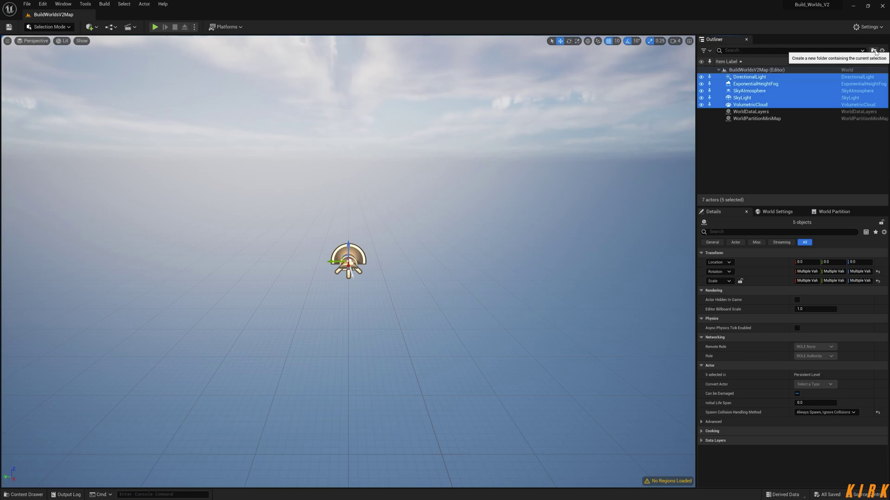
pyautogui.rightClick(765, 105)
pyautogui.moveTo(783, 255)
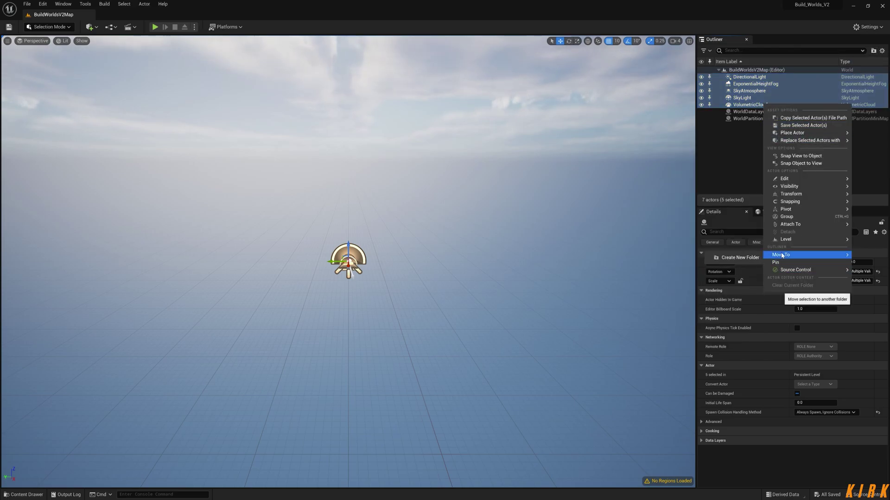
pyautogui.click(752, 258)
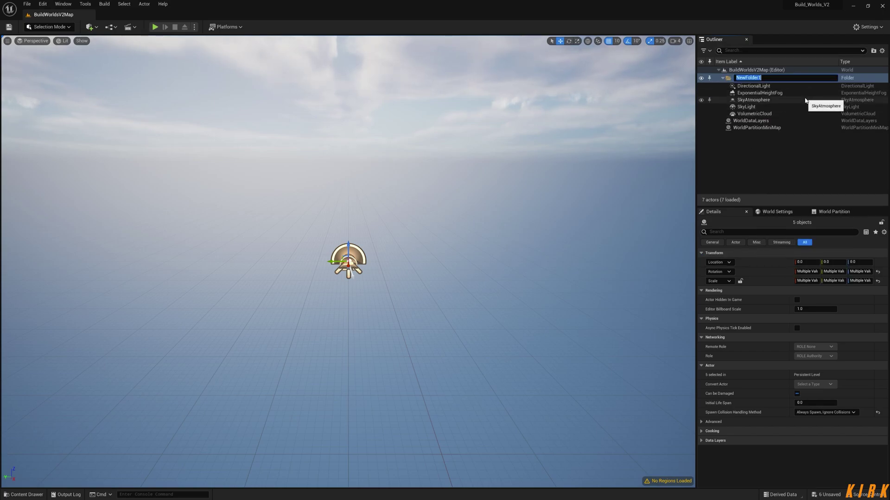
pyautogui.write('Enviroment-Lighting')
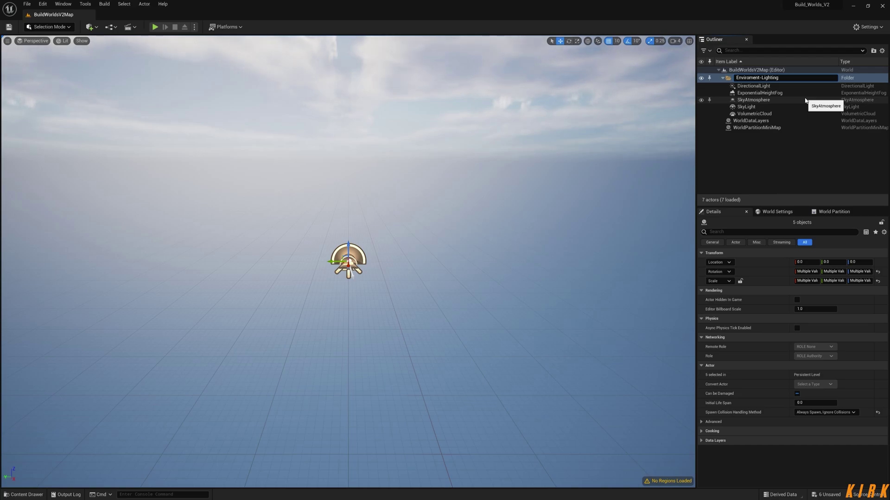
pyautogui.press('Return')
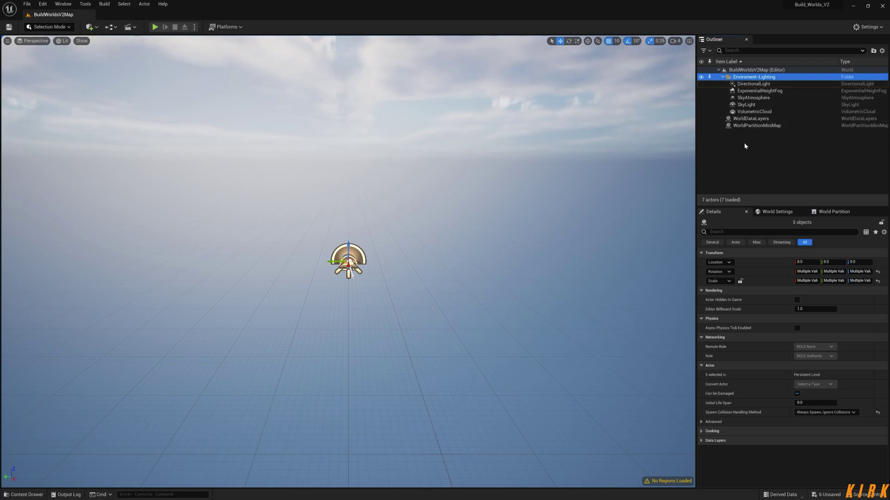
pyautogui.click(756, 154)
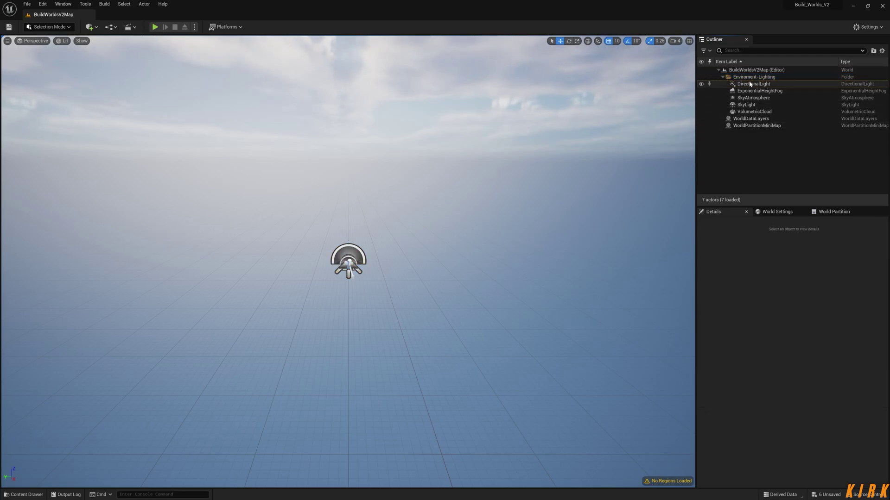
# Step: Place a PostProcessVolume in the level and reset its location to 0, 0, 0
pyautogui.click(95, 28)
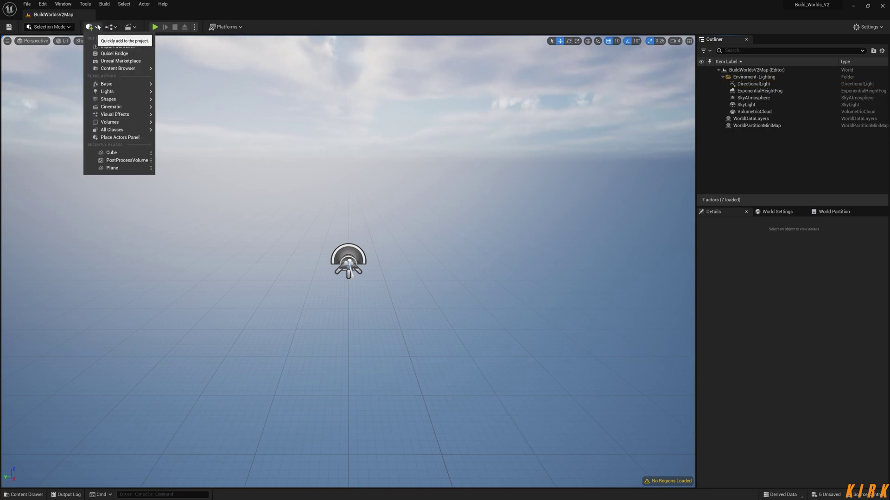
pyautogui.moveTo(111, 116)
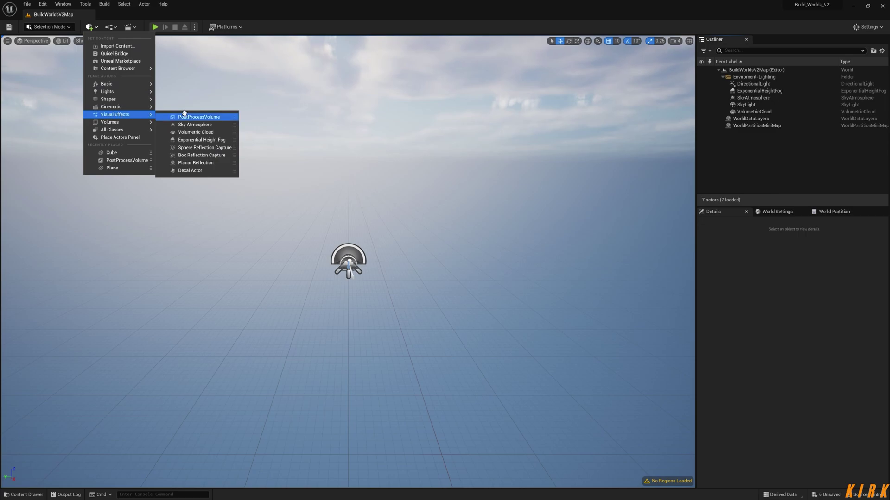
pyautogui.moveTo(185, 116); pyautogui.dragTo(358, 271)
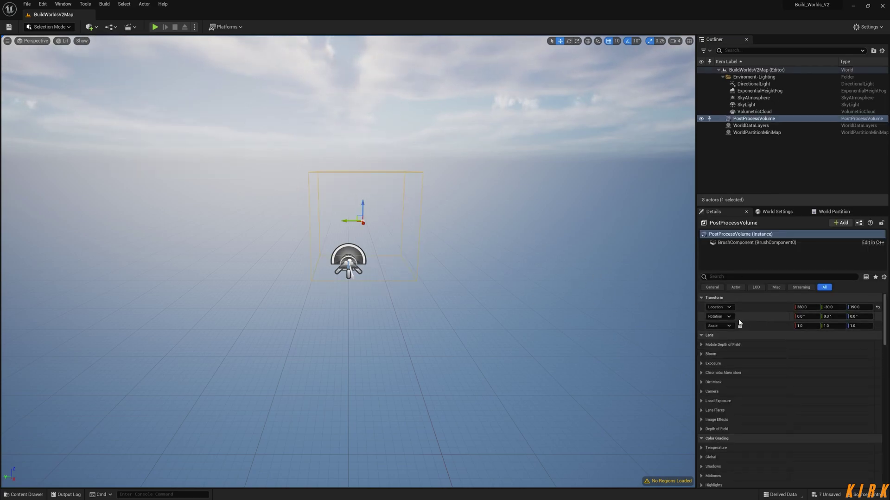
pyautogui.click(878, 308)
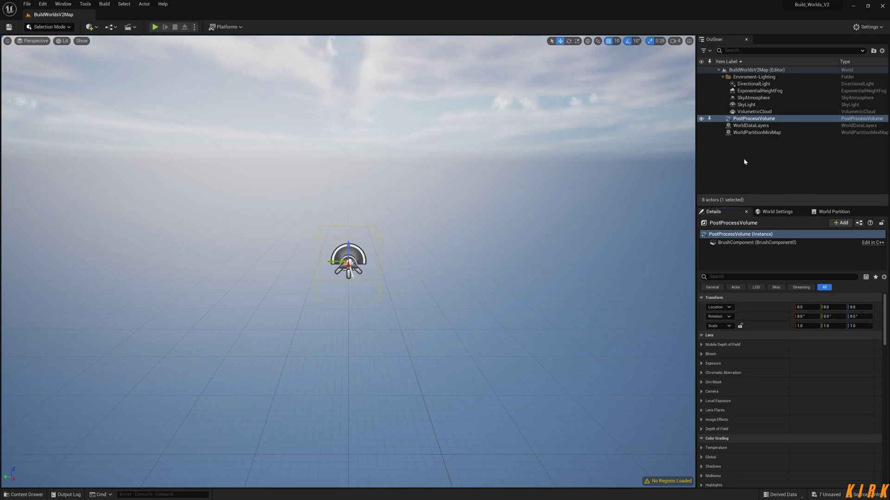
# Step: Move the PostProcessVolume into the Enviroment-Lighting folder
pyautogui.moveTo(746, 118); pyautogui.dragTo(765, 79)
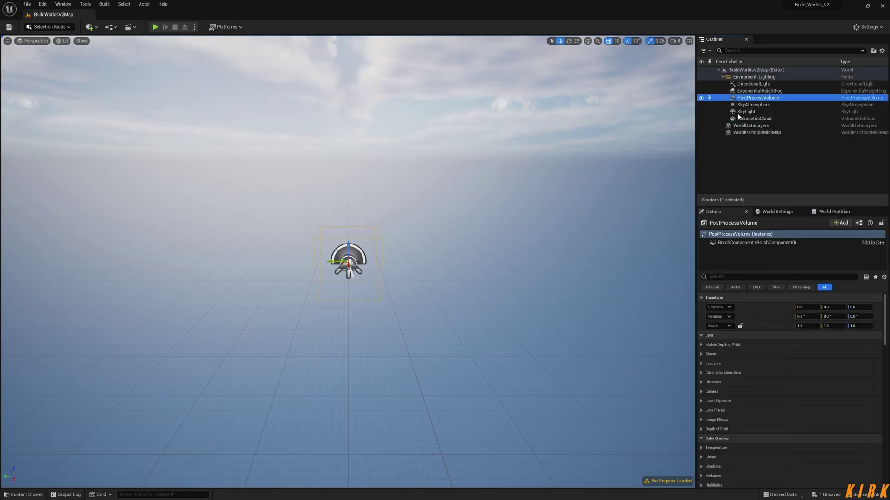
pyautogui.moveTo(329, 164); pyautogui.dragTo(278, 167, button='right')
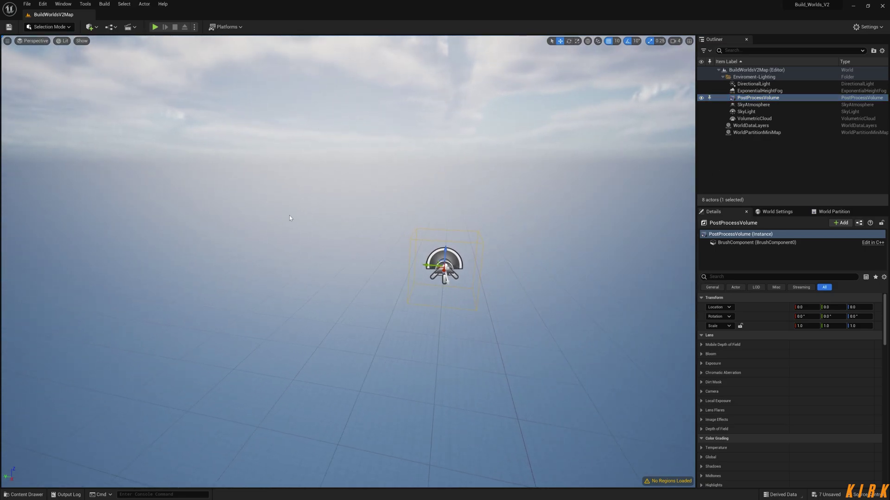
pyautogui.moveTo(447, 211); pyautogui.dragTo(508, 211, button='right')
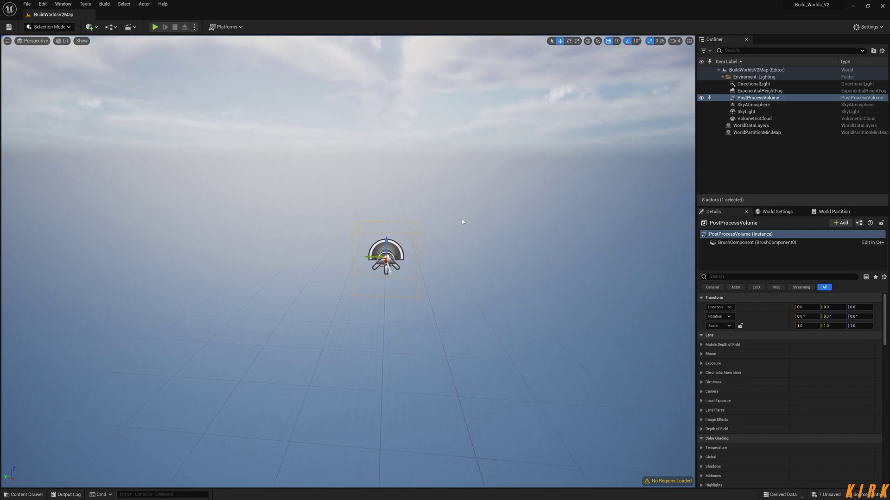
# Step: Enable the Exposure Compensation, Min EV100 and Max EV100 overrides in the PostProcessVolume's Exposure settings
pyautogui.click(701, 364)
pyautogui.click(714, 382)
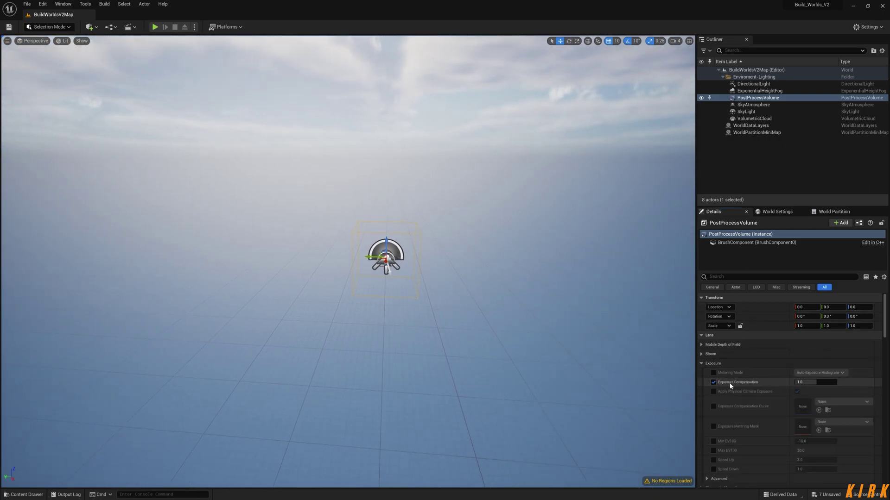
pyautogui.click(713, 441)
pyautogui.click(713, 450)
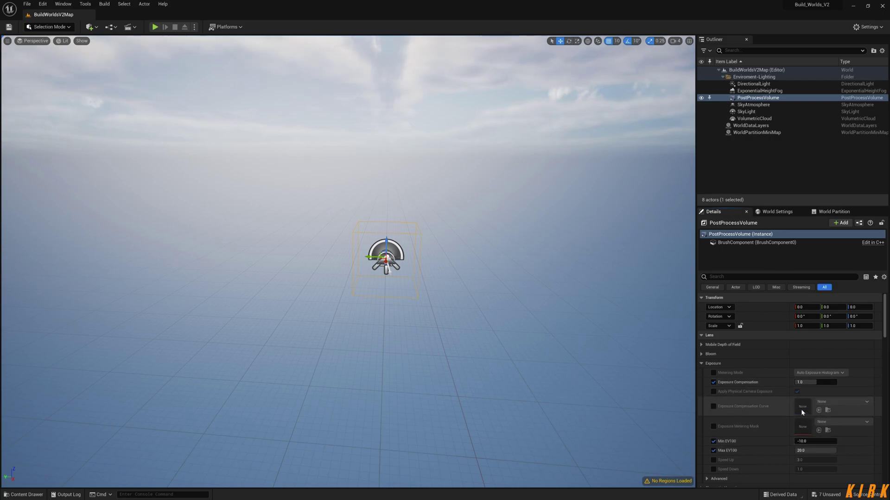
# Step: Set the volume's Exposure Compensation to 0 and both Min EV100 and Max EV100 to 1, and collapse the Exposure section
pyautogui.click(835, 384)
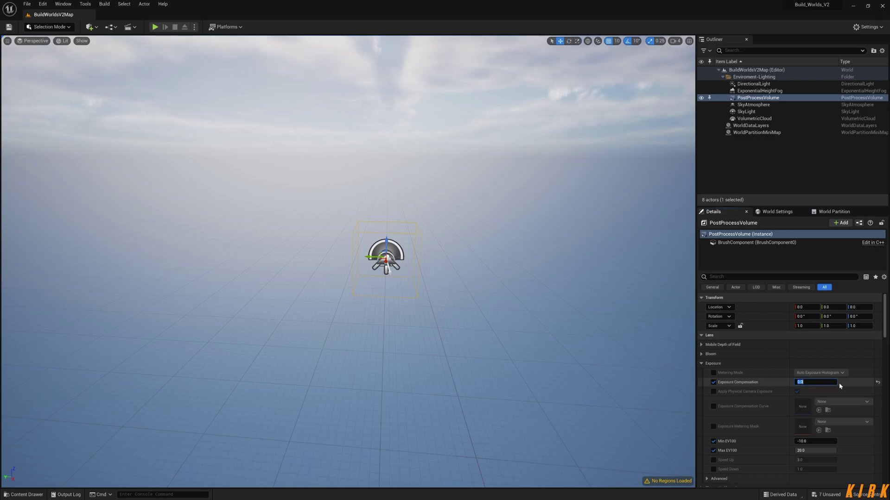
pyautogui.click(815, 441)
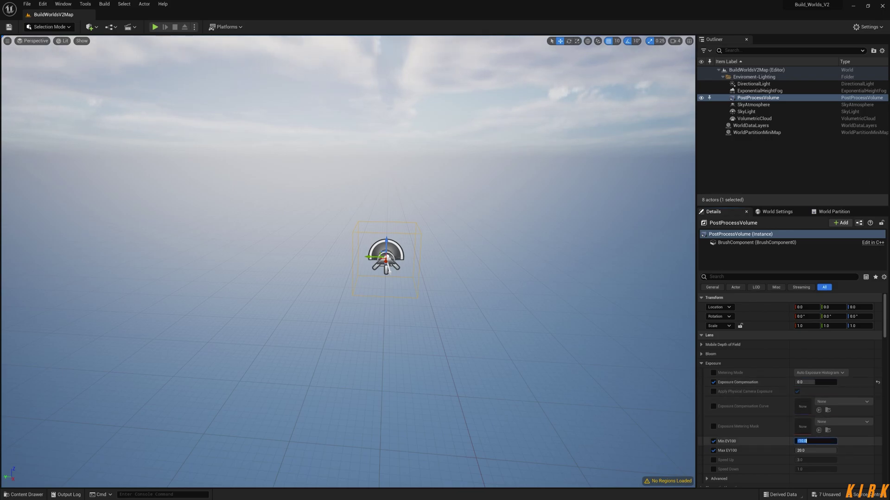
pyautogui.write('11')
pyautogui.press('Return')
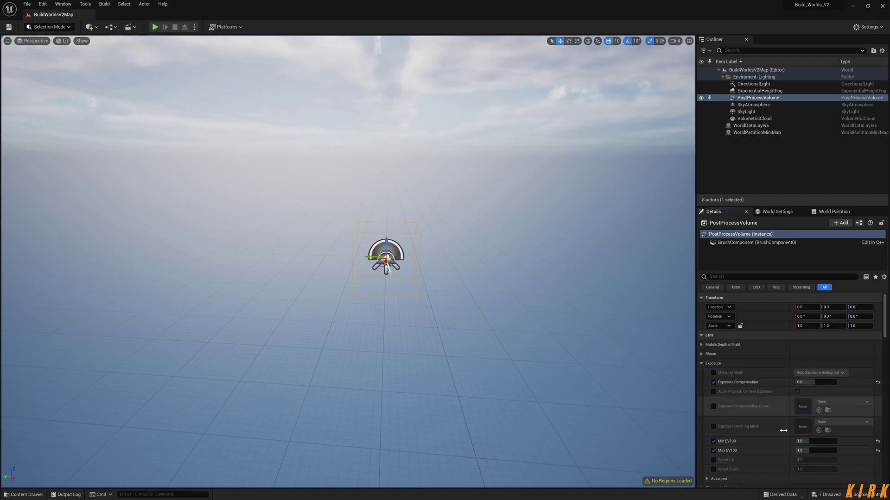
pyautogui.click(702, 364)
# Step: Turn on Infinite Extent (Unbound) in the Post Process Volume Settings so the volume affects the whole level
pyautogui.scroll(-2, 829, 384)
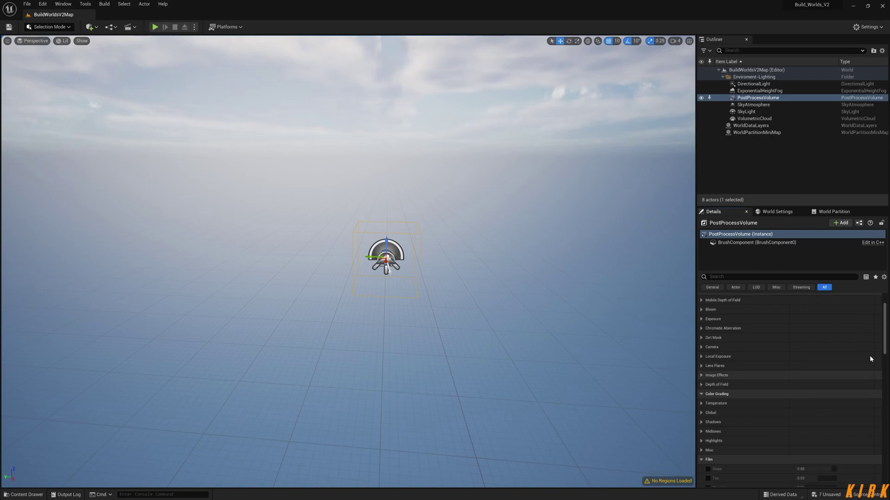
pyautogui.scroll(2, 885, 321)
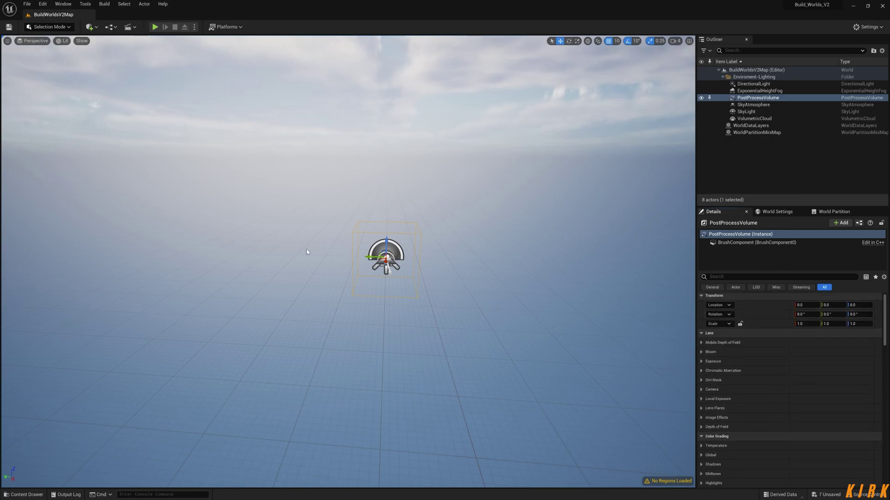
pyautogui.moveTo(885, 315); pyautogui.dragTo(885, 414)
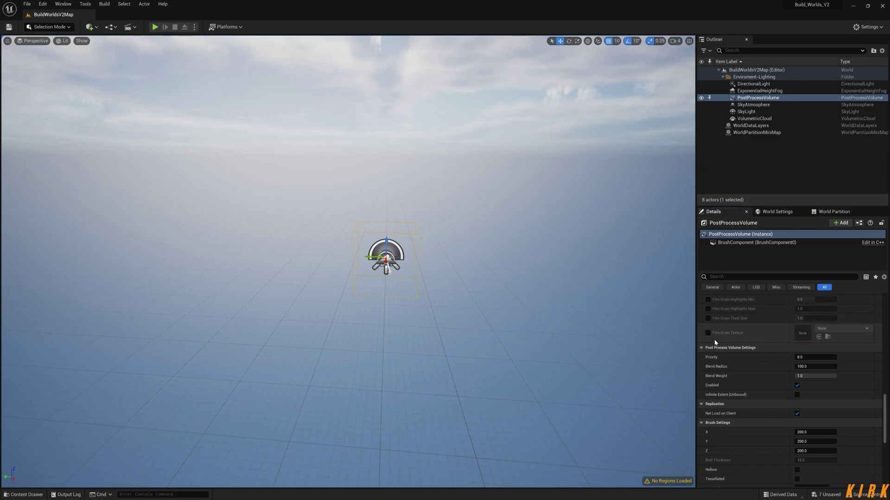
pyautogui.click(797, 395)
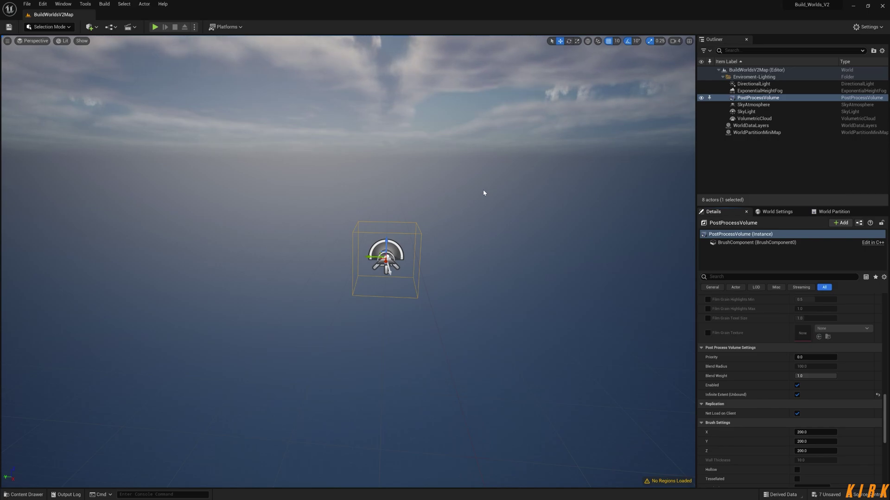
pyautogui.moveTo(484, 193); pyautogui.dragTo(427, 214, button='right')
# Step: Select the DirectionalLight and cycle through the select, move, rotate and scale modes, finishing in rotate mode
pyautogui.click(746, 84)
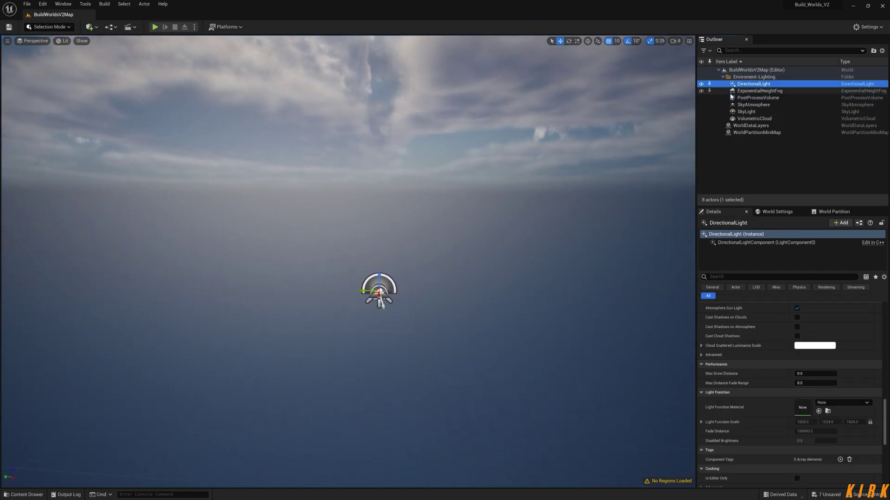
pyautogui.click(568, 42)
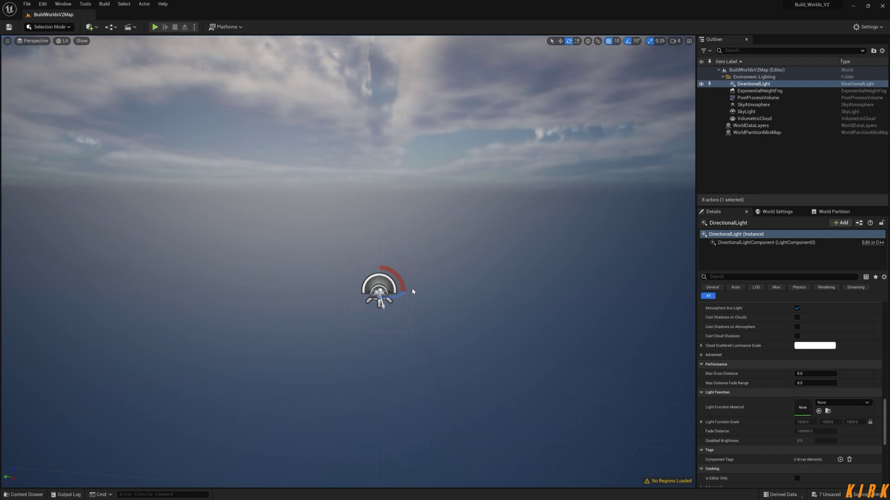
pyautogui.press('w')
pyautogui.press('e')
pyautogui.press('r')
pyautogui.press('q')
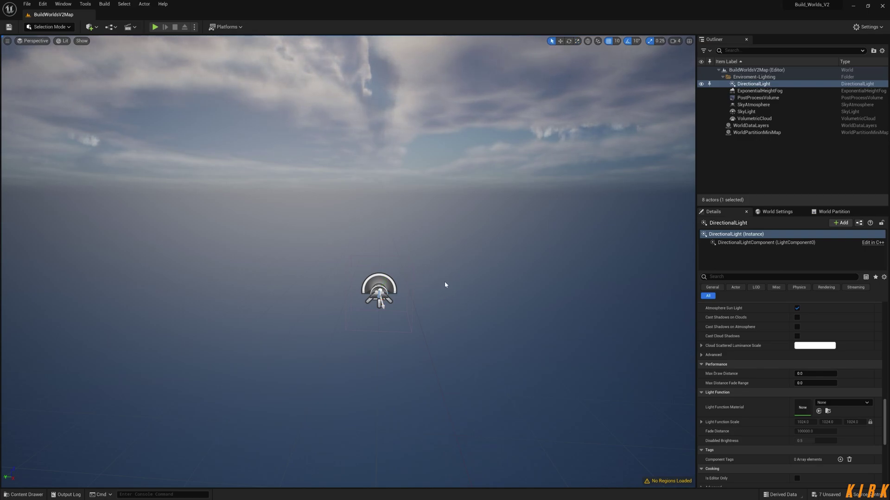
pyautogui.press('e')
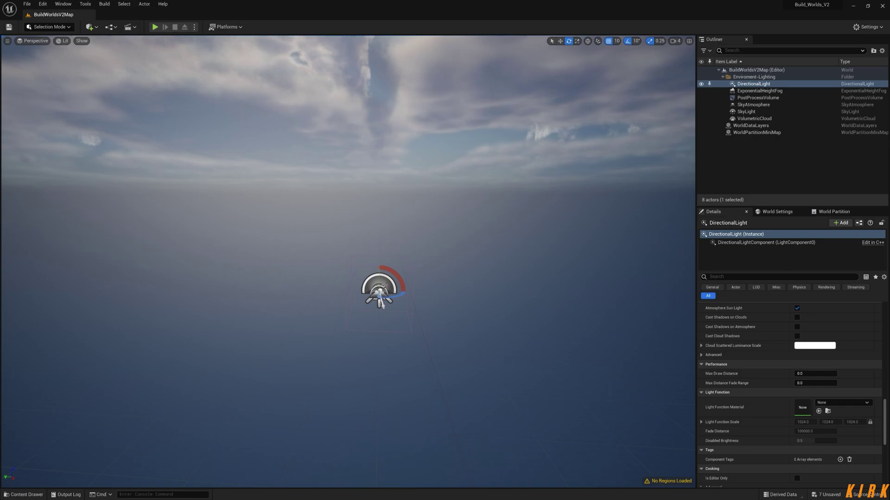
# Step: Rotate the DirectionalLight with its gizmo, using rotation snapping, to change the sun angle and the sky lighting
pyautogui.moveTo(378, 280); pyautogui.dragTo(384, 314)
pyautogui.moveTo(483, 316); pyautogui.dragTo(443, 281, button='right')
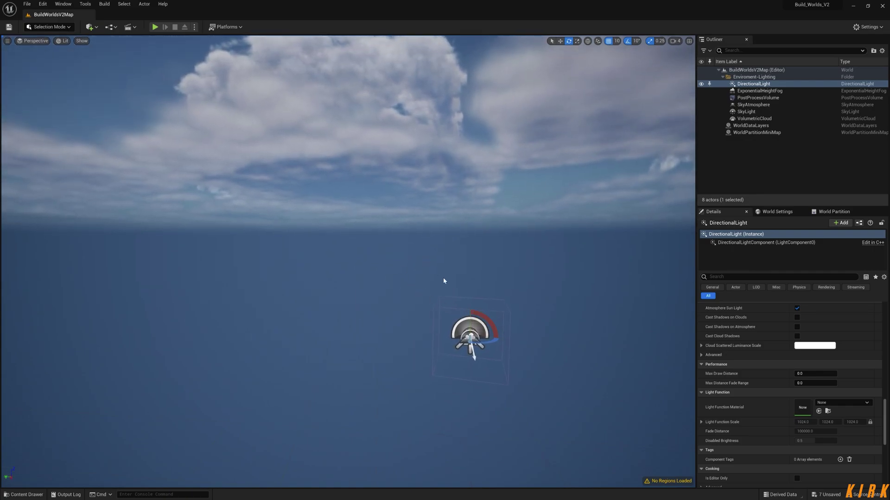
pyautogui.moveTo(469, 324); pyautogui.dragTo(472, 344)
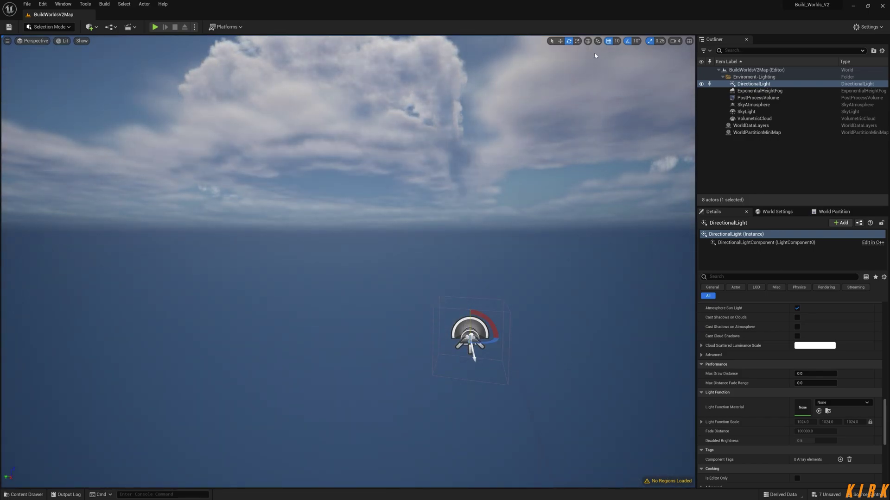
# Step: Turn off rotation snapping, rotate the DirectionalLight freely to about -101, -43, -16 degrees, and re-enable the 10° snapping
pyautogui.click(625, 42)
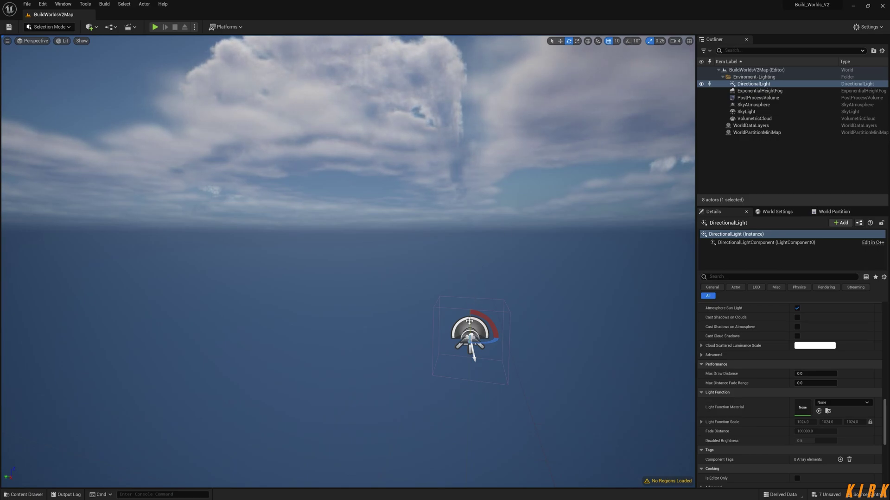
pyautogui.moveTo(471, 326); pyautogui.dragTo(472, 350)
pyautogui.click(629, 42)
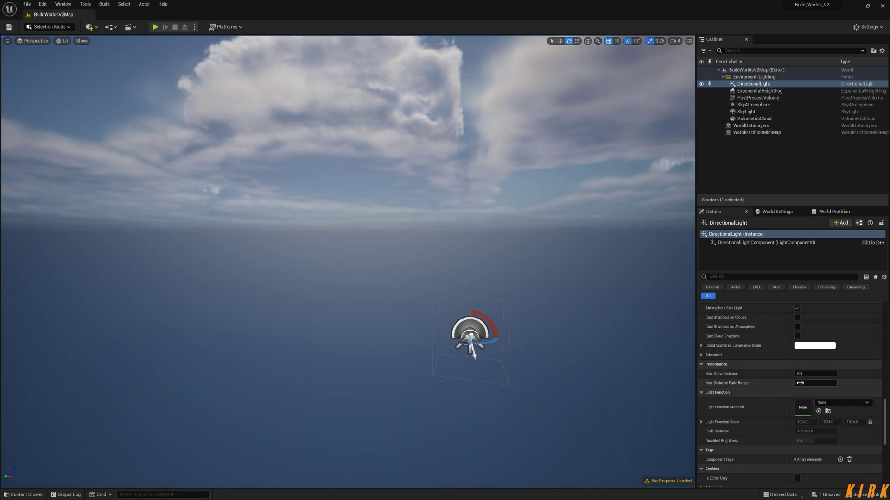
# Step: Set the DirectionalLight's intensity to 21 lux
pyautogui.scroll(3, 815, 394)
pyautogui.scroll(8, 815, 394)
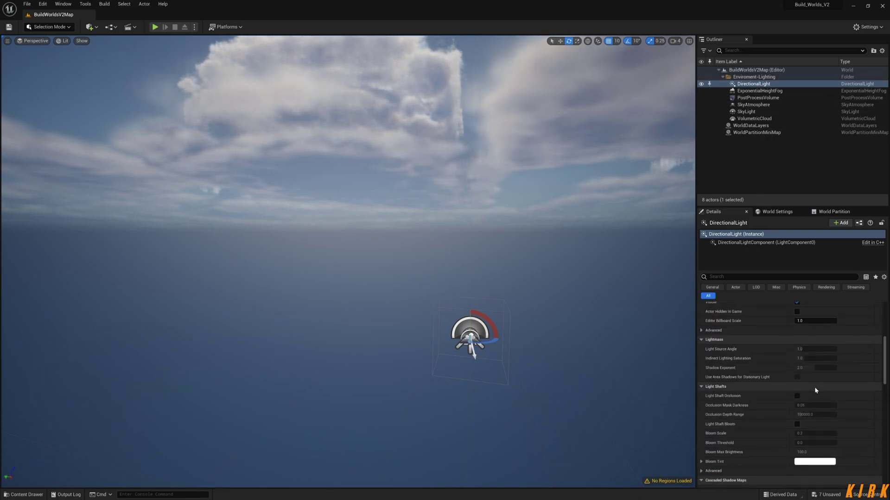
pyautogui.scroll(3, 815, 389)
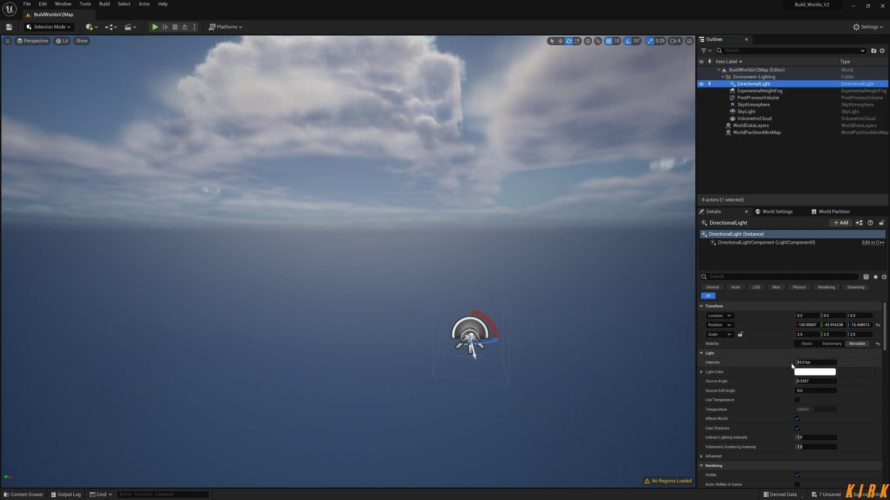
pyautogui.click(813, 363)
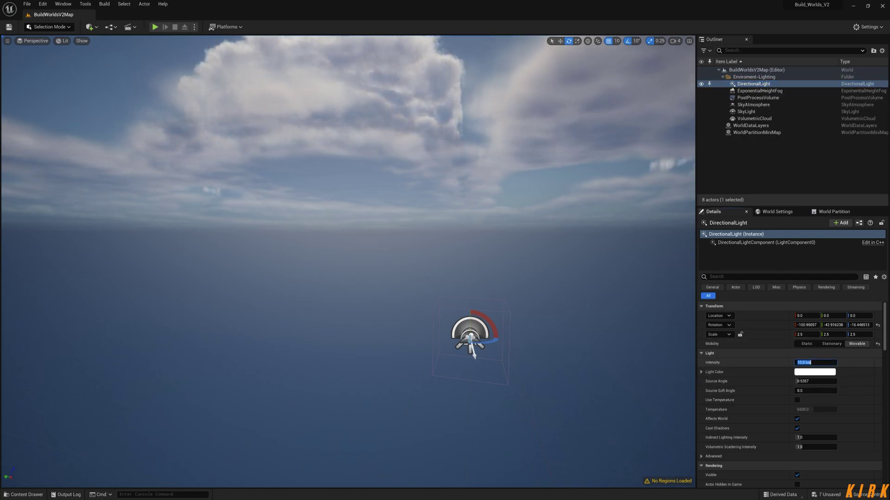
pyautogui.write('21')
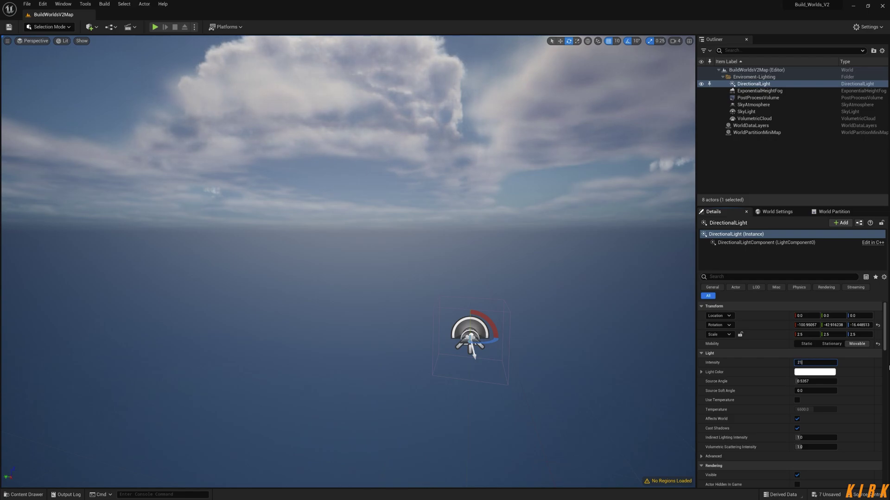
pyautogui.press('Return')
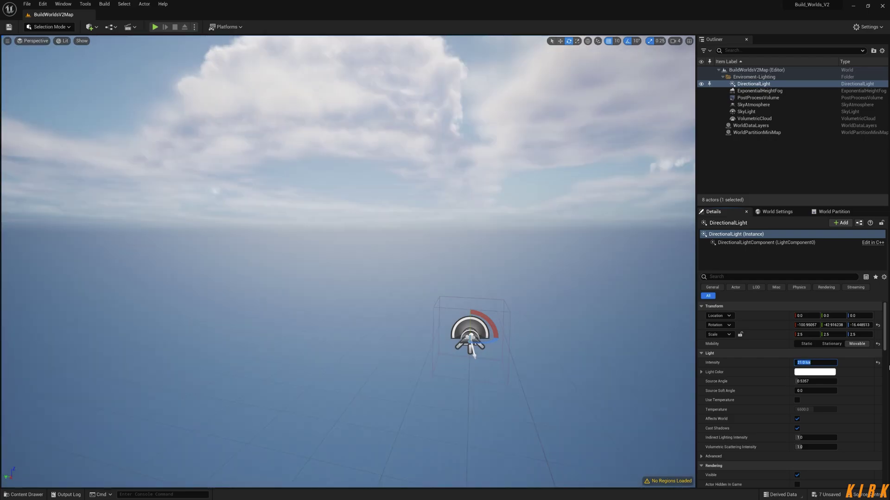
pyautogui.moveTo(611, 308); pyautogui.dragTo(470, 292, button='right')
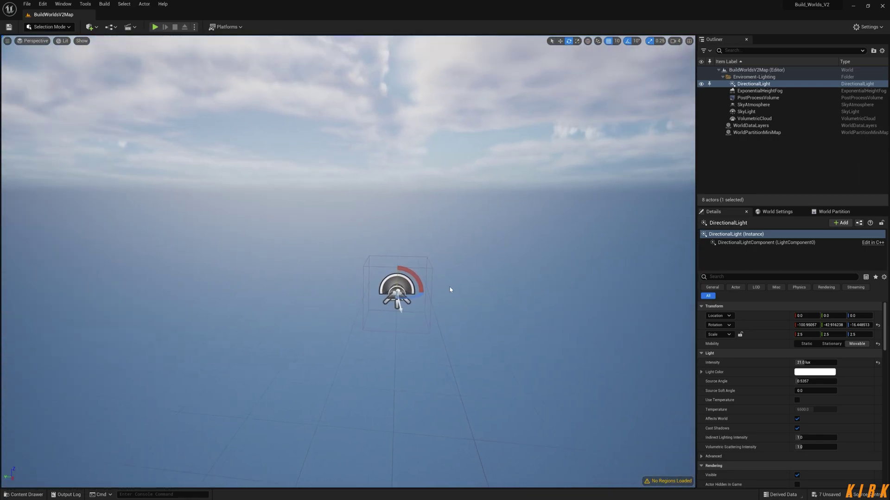
# Step: Collapse the Enviroment-Lighting folder and inspect the WorldPartitionMiniMap and WorldDataLayers actors in the World Partition map and actor details
pyautogui.click(803, 152)
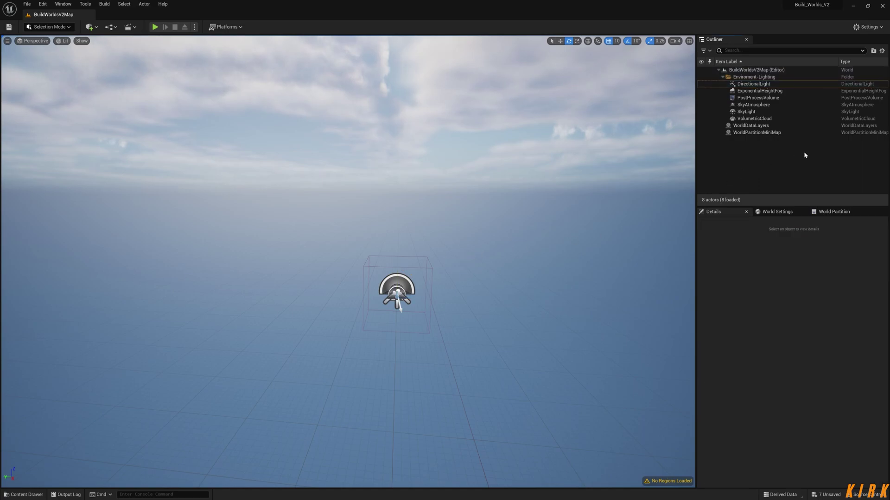
pyautogui.click(722, 77)
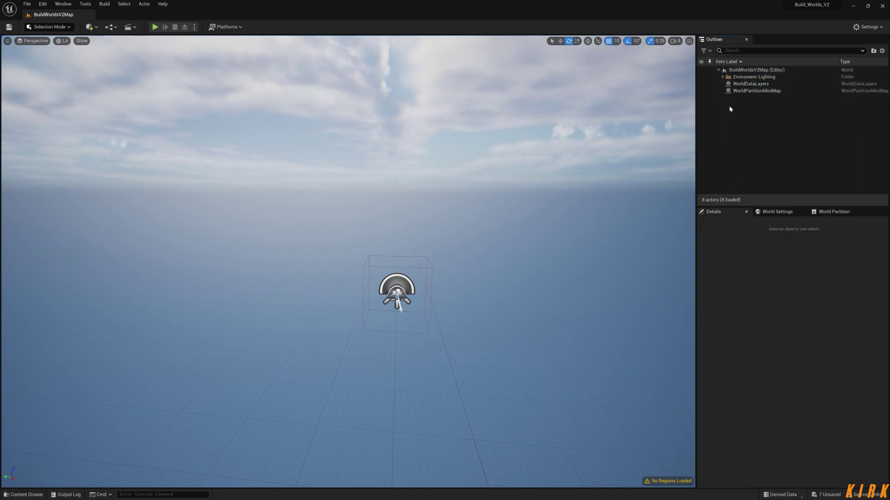
pyautogui.click(771, 92)
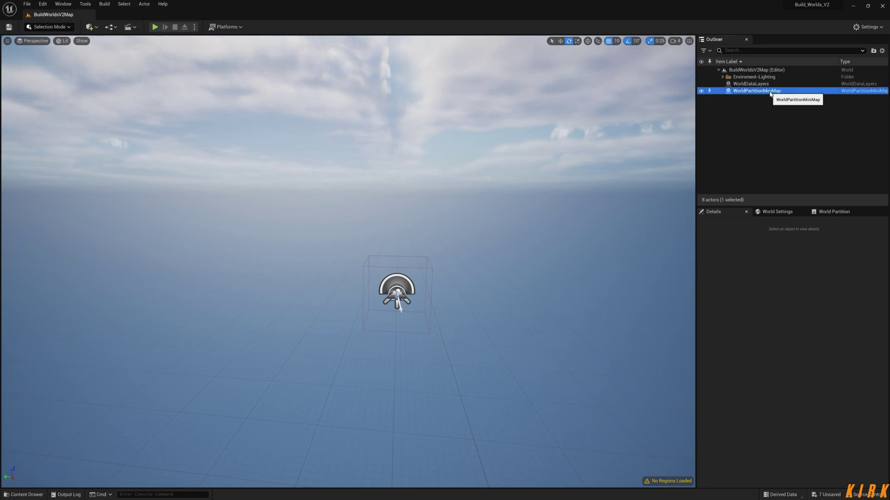
pyautogui.click(834, 211)
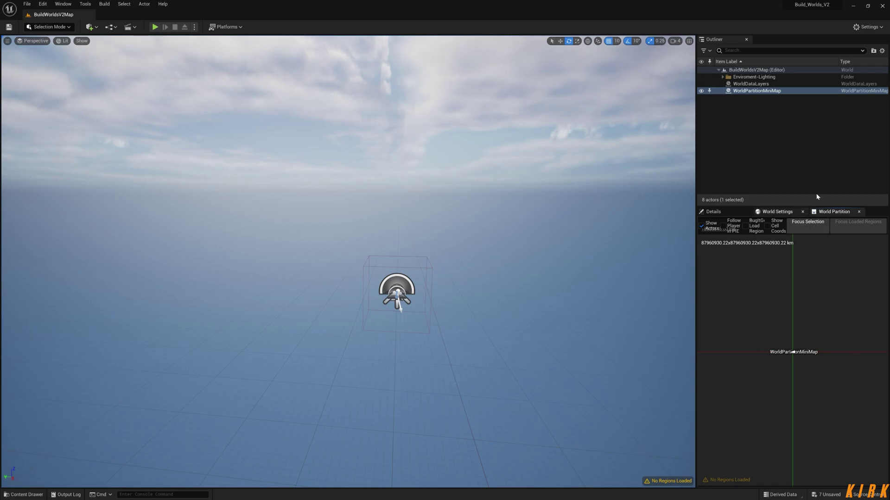
pyautogui.click(744, 84)
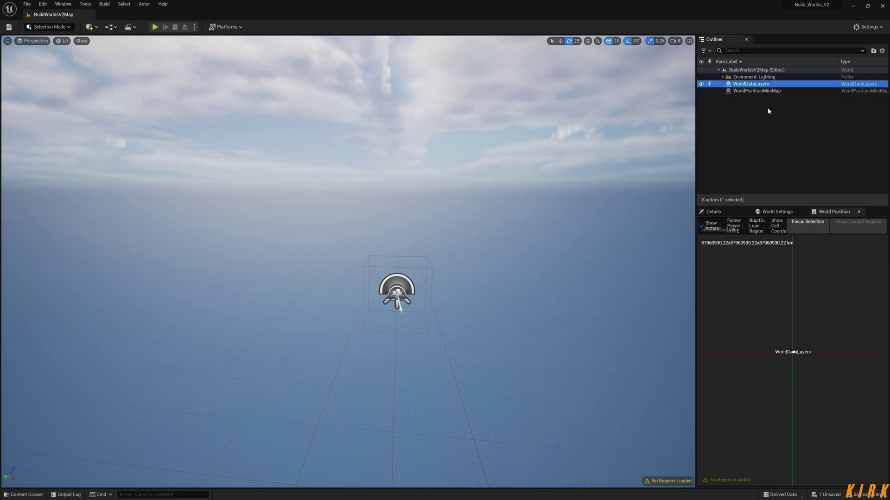
pyautogui.click(714, 211)
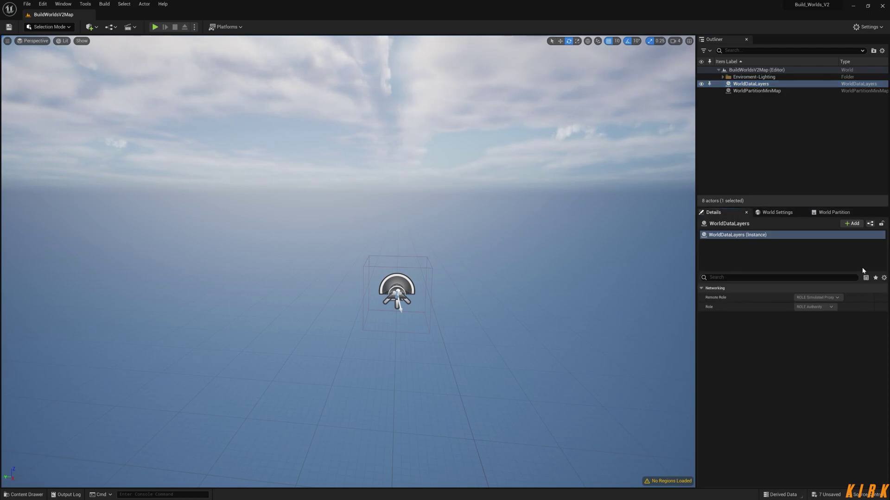
# Step: Locate the Data Layers Outliner among the World Partition window options without opening it, and clear the actor selection
pyautogui.click(67, 6)
pyautogui.moveTo(92, 73)
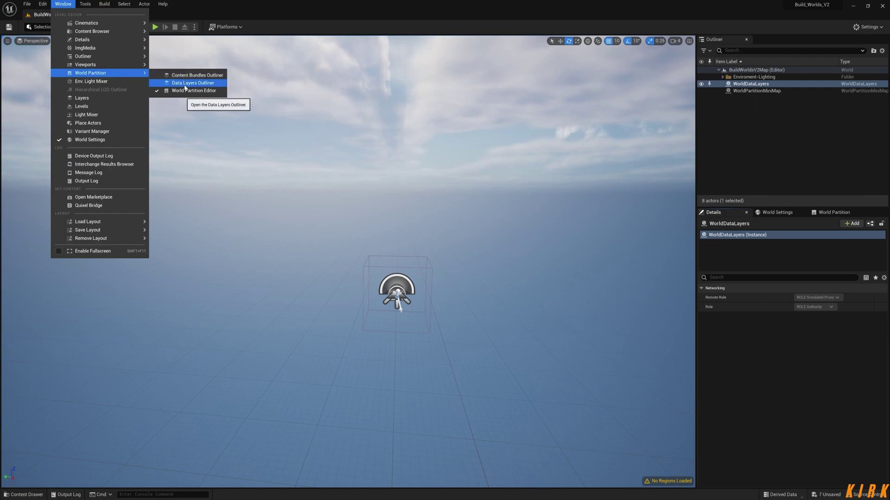
pyautogui.click(800, 147)
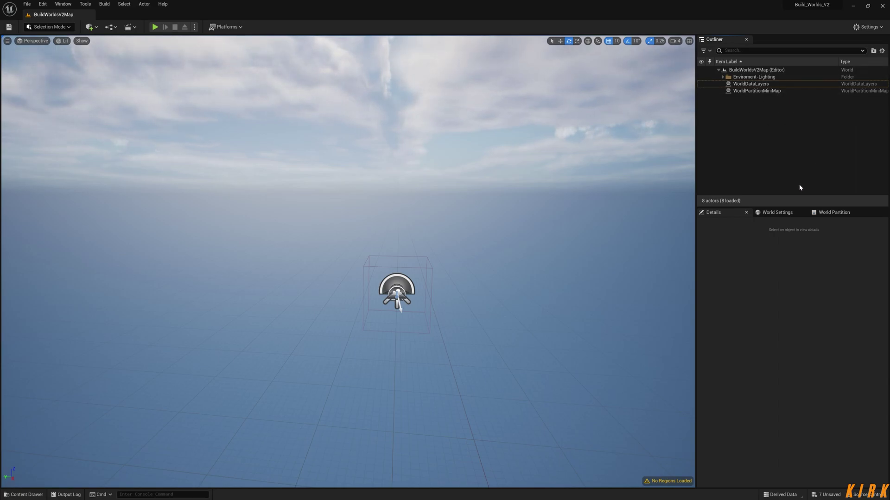
# Step: Group the WorldDataLayers and WorldPartitionMiniMap actors in a new Outliner folder named World-Partition, collapse it and clear the selection
pyautogui.click(761, 85)
pyautogui.keyDown('ctrl'); pyautogui.click(762, 90); pyautogui.keyUp('ctrl')
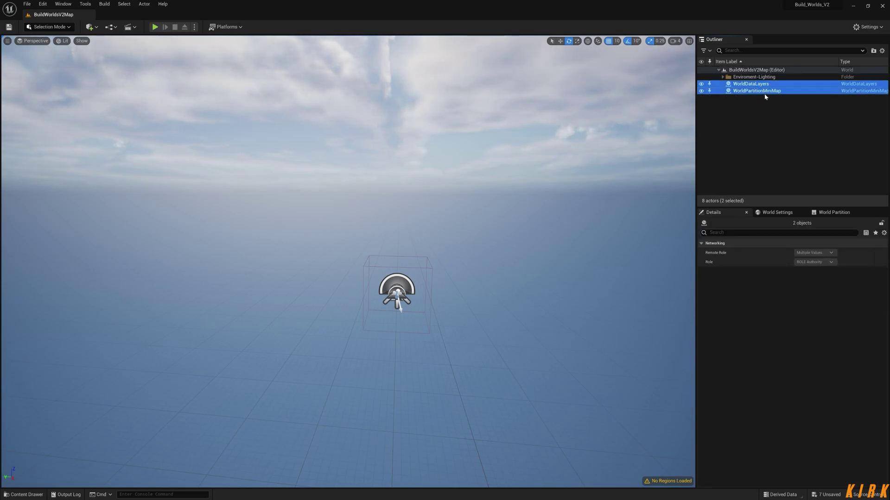
pyautogui.click(873, 50)
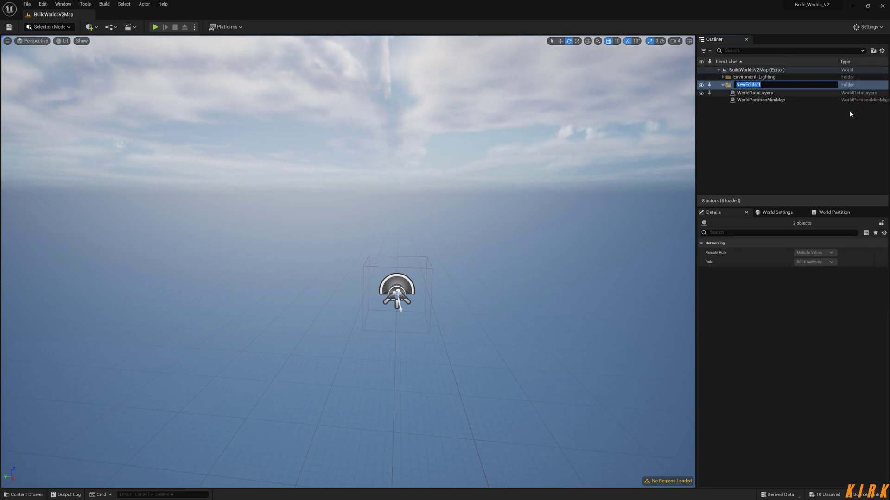
pyautogui.write('W')
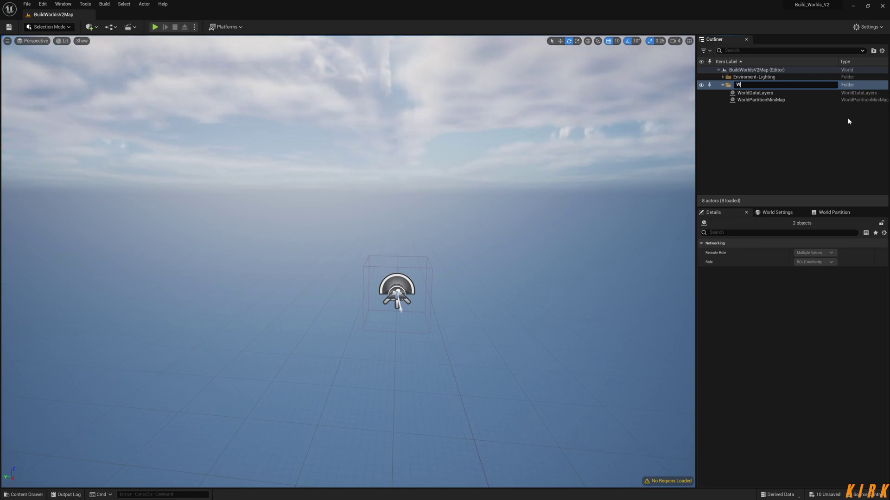
pyautogui.write('orld-Partition')
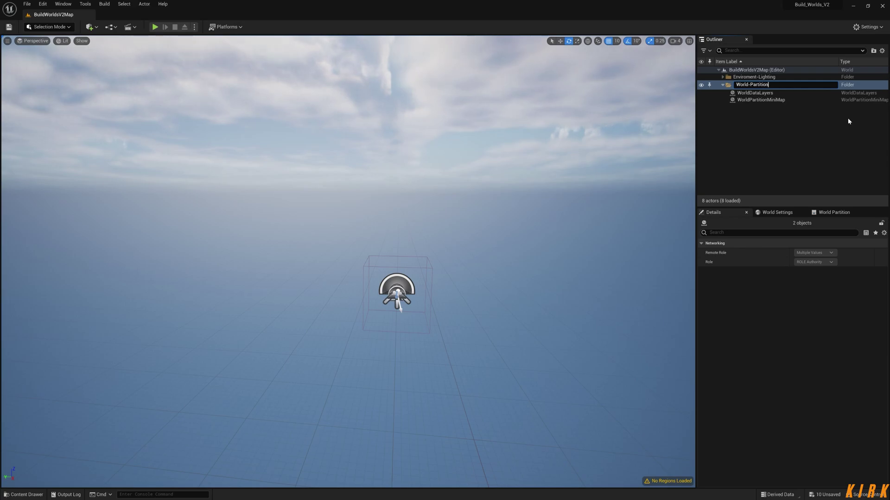
pyautogui.press('Return')
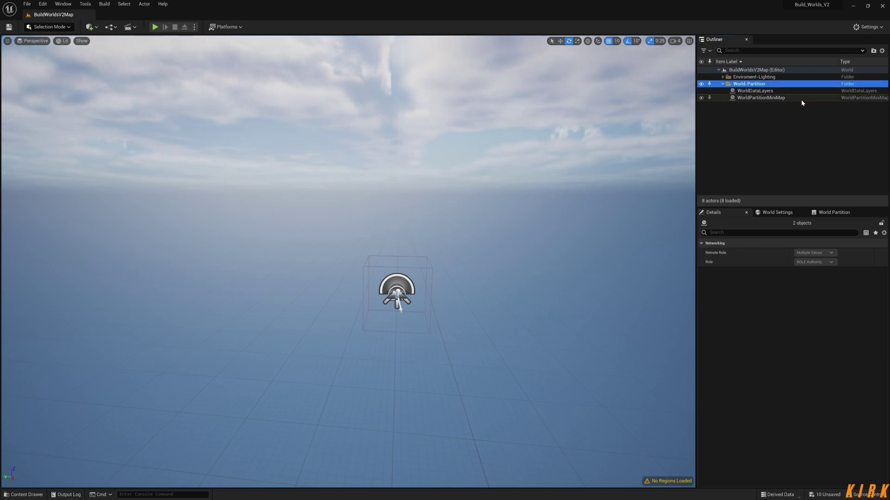
pyautogui.click(722, 84)
pyautogui.click(807, 124)
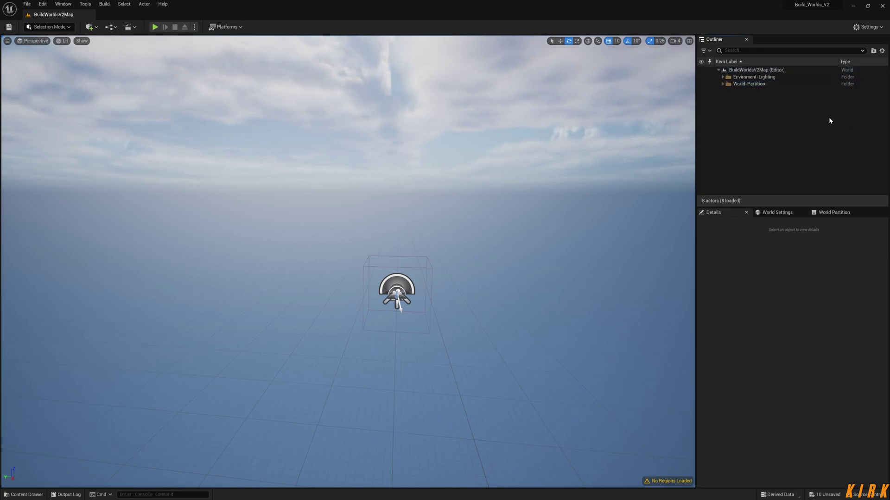
# Step: Create an Outliner folder named Landscape, nest the World-Partition folder inside it and collapse the Landscape folder
pyautogui.click(874, 50)
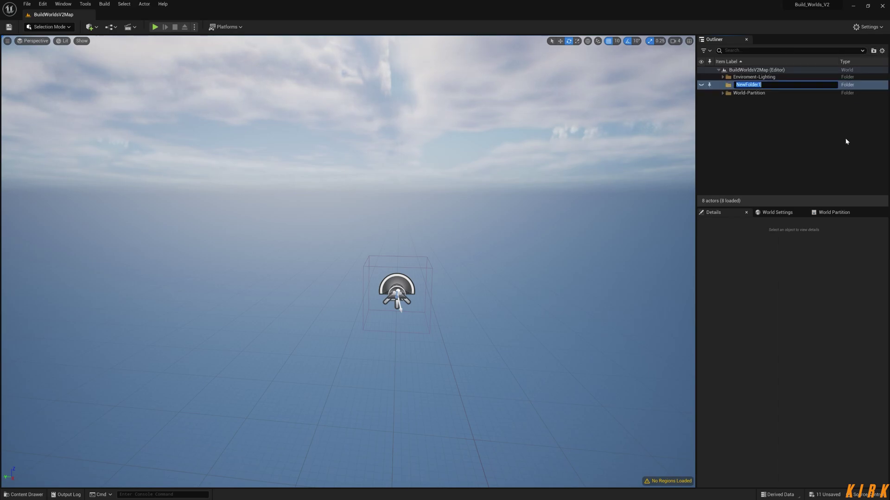
pyautogui.write('Landscape')
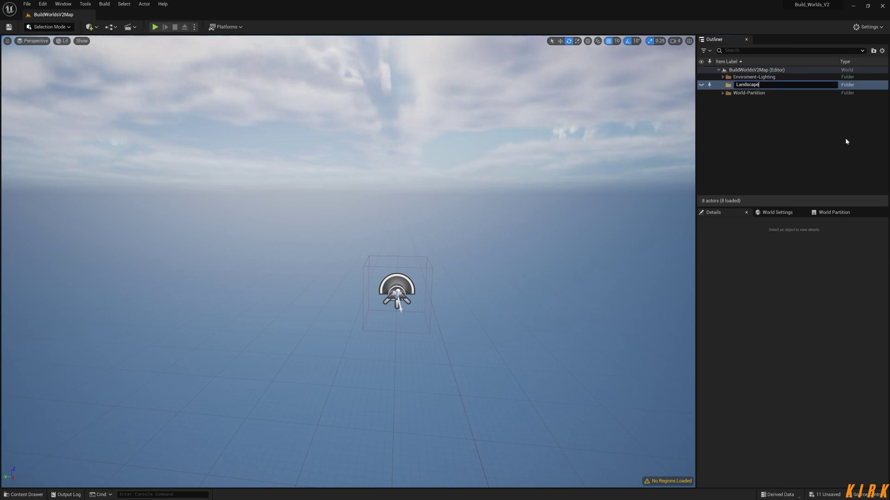
pyautogui.press('Return')
pyautogui.moveTo(747, 90)
pyautogui.mouseDown()
pyautogui.moveTo(775, 90)
pyautogui.moveTo(751, 85)
pyautogui.mouseUp()
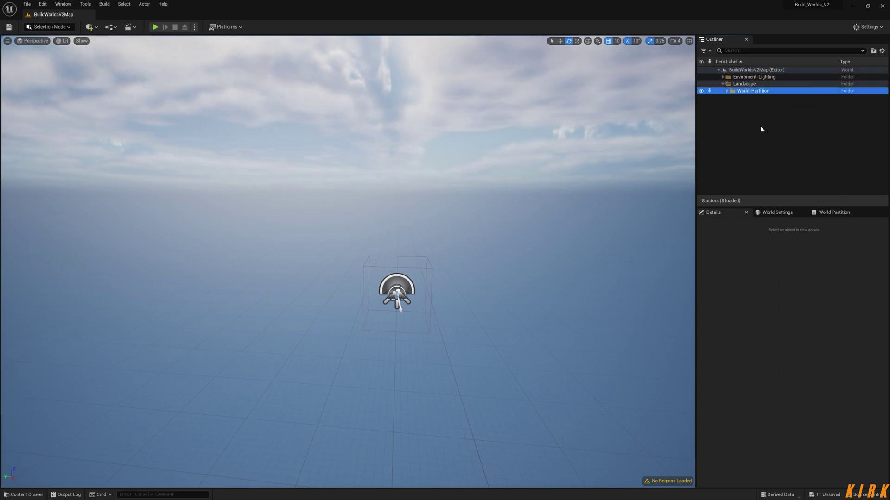
pyautogui.click(752, 123)
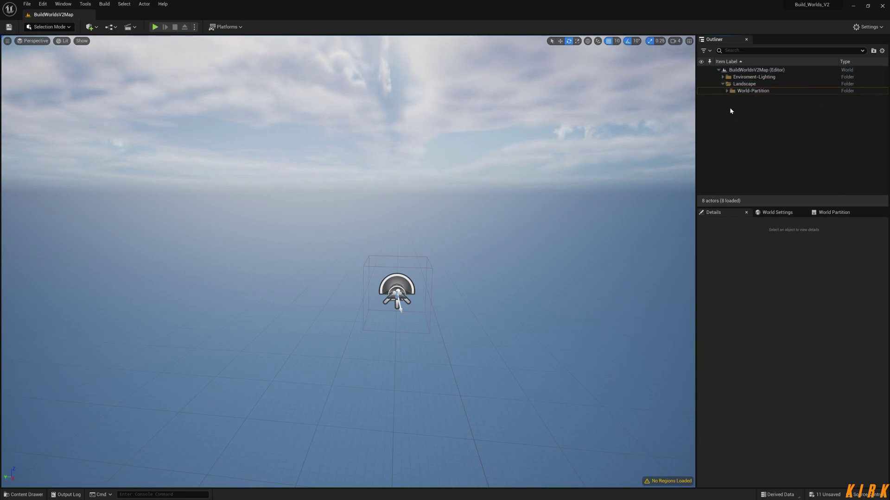
pyautogui.click(722, 84)
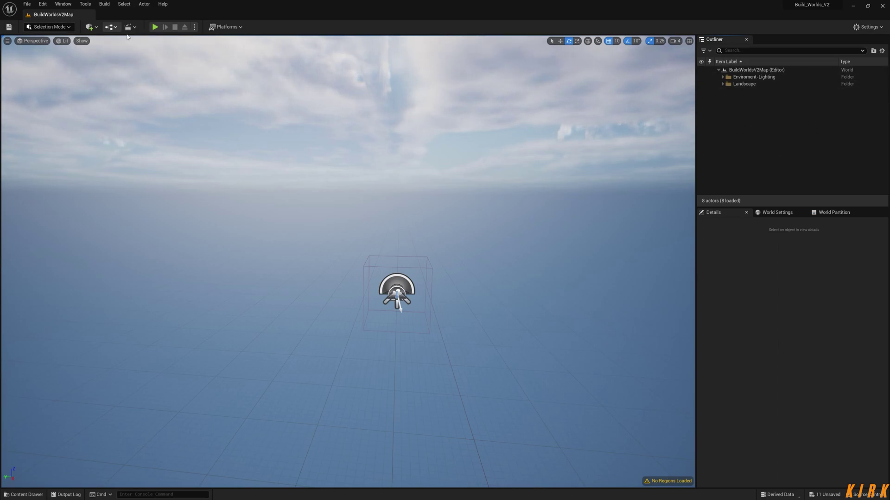
# Step: Switch the editor to Landscape mode and bring the whole new-landscape preview grid into view
pyautogui.moveTo(108, 80); pyautogui.dragTo(127, 92, button='right')
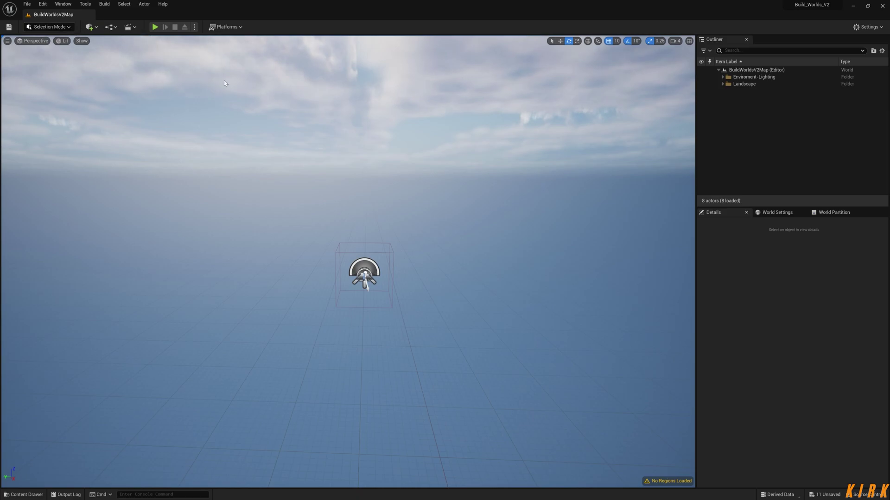
pyautogui.click(68, 27)
pyautogui.click(46, 46)
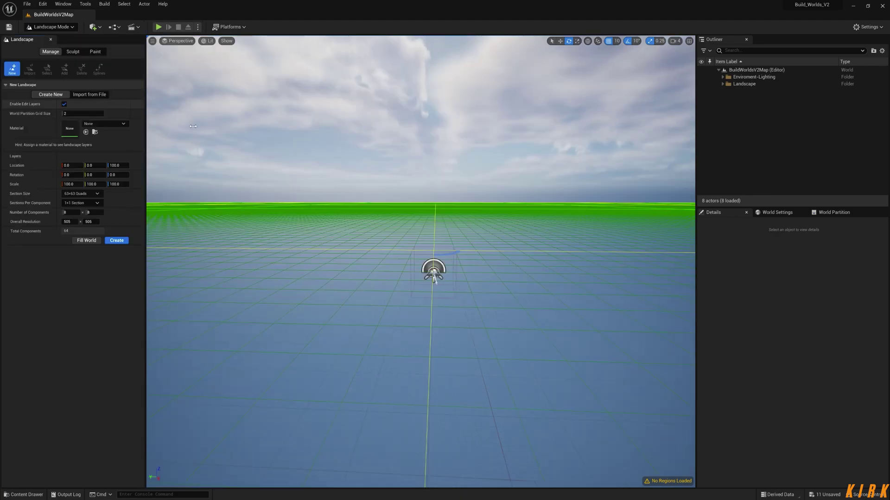
pyautogui.moveTo(371, 154); pyautogui.dragTo(370, 174, button='right')
pyautogui.moveTo(429, 325)
pyautogui.mouseDown(button='right')
pyautogui.moveTo(437, 342)
pyautogui.moveTo(324, 308)
pyautogui.moveTo(156, 310)
pyautogui.moveTo(167, 319)
pyautogui.moveTo(241, 269)
pyautogui.moveTo(245, 312)
pyautogui.mouseUp(button='right')
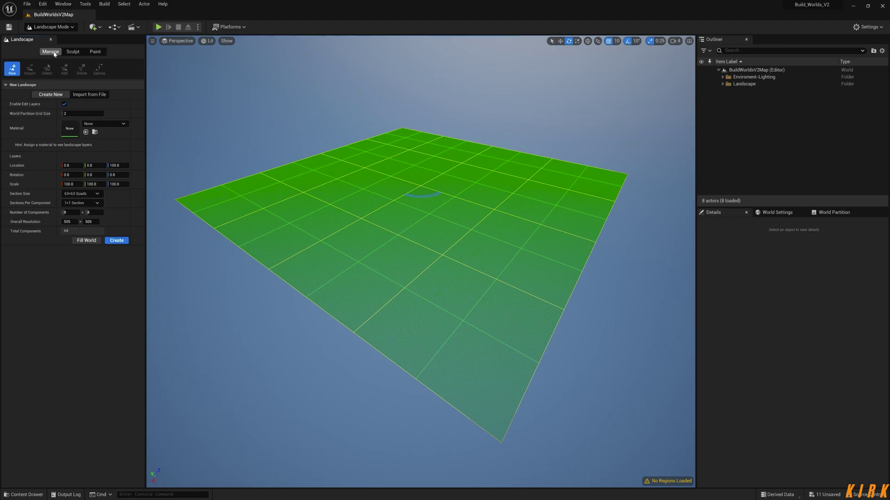
# Step: Review the landscape Sculpt, Paint and Import from File options, and return to the Create New landscape settings with edit layers enabled
pyautogui.click(75, 51)
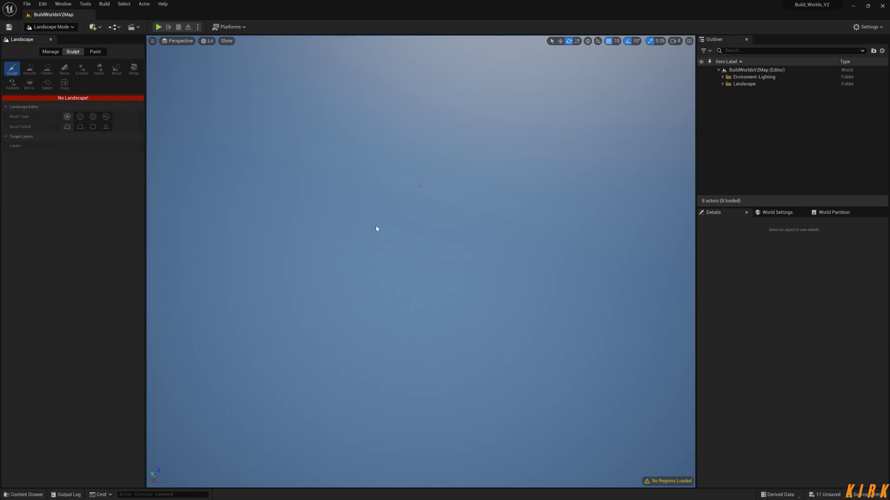
pyautogui.click(104, 53)
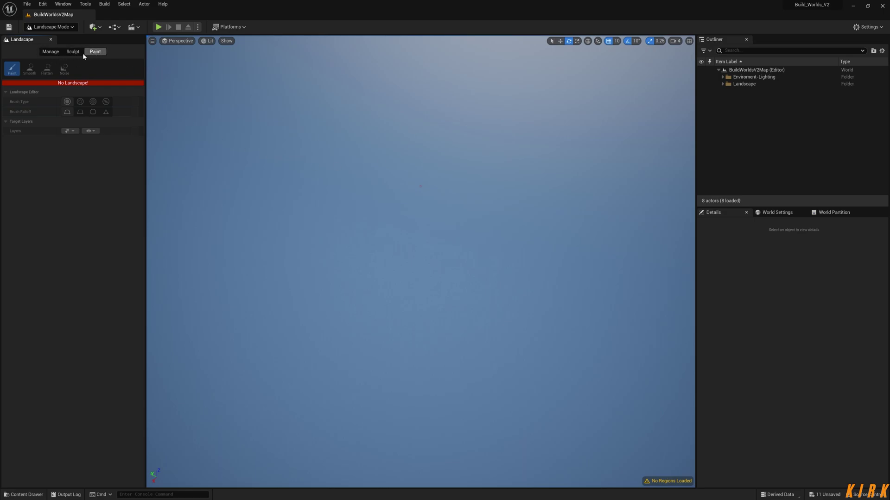
pyautogui.click(58, 52)
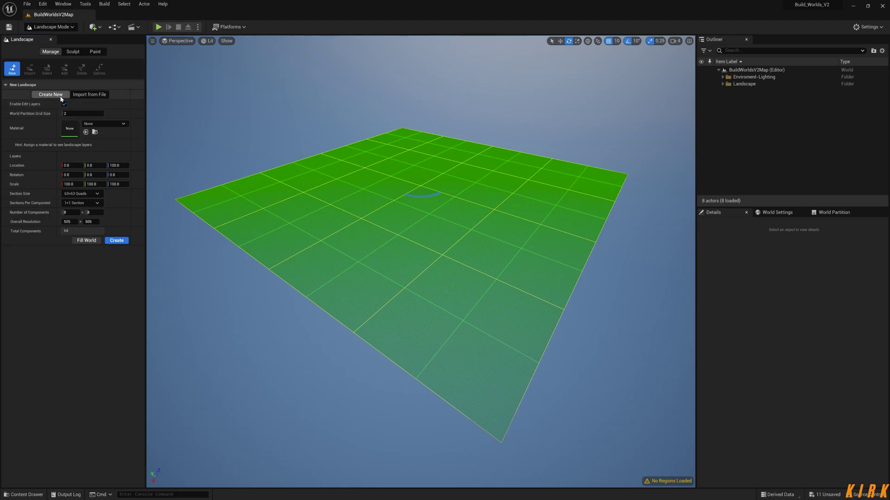
pyautogui.click(89, 94)
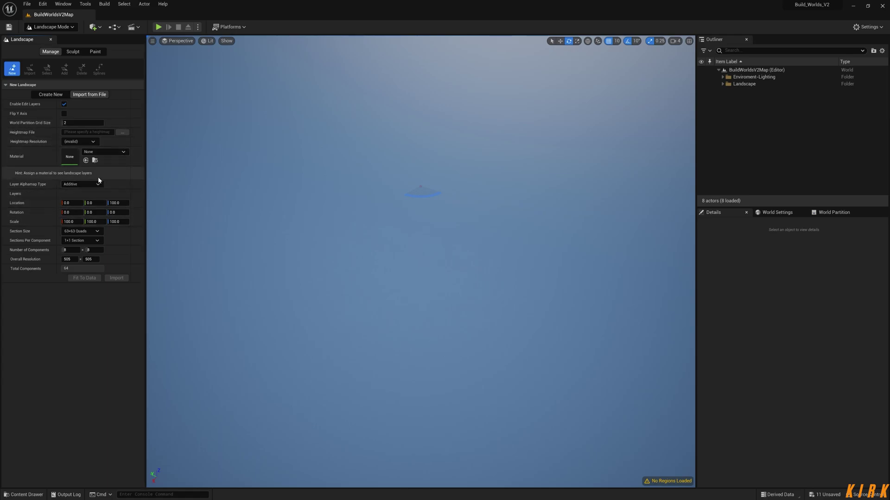
pyautogui.click(51, 94)
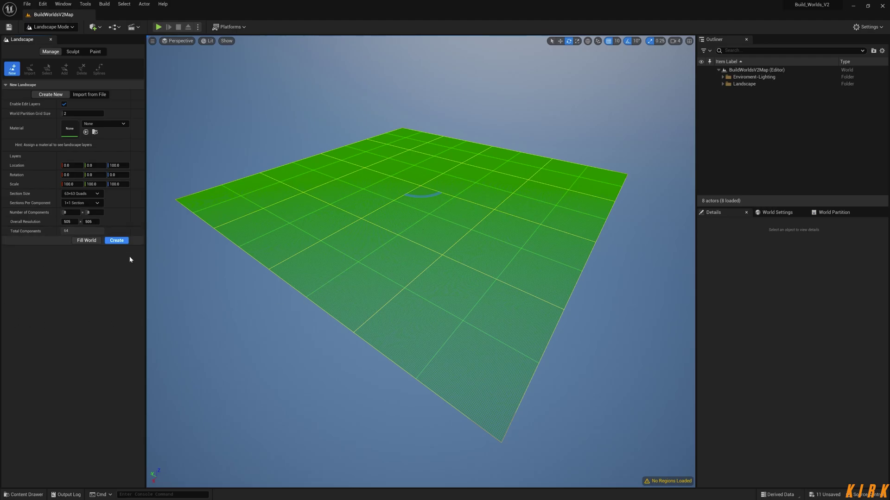
pyautogui.click(64, 105)
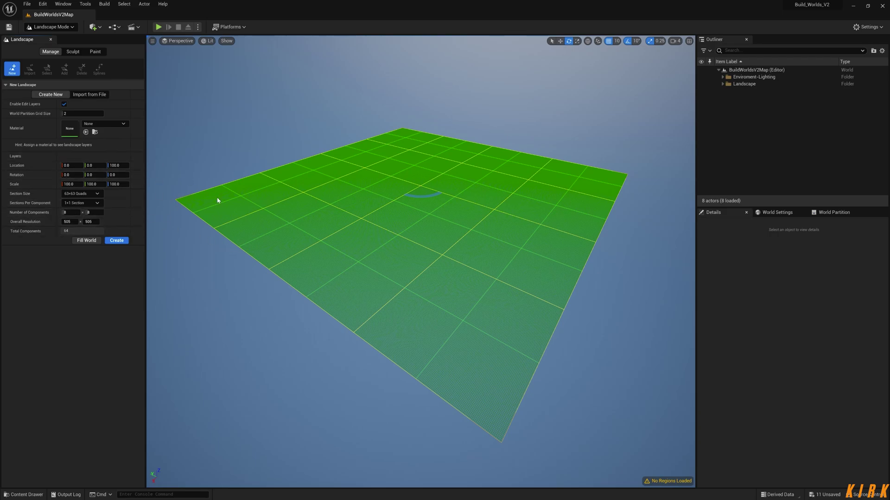
# Step: Consult the Recommended Landscape Sizes table in the browser's Landscape Technical Guide and examine the component layout of the landscape preview in Unreal Editor
pyautogui.hotkey('alt', 'Tab')
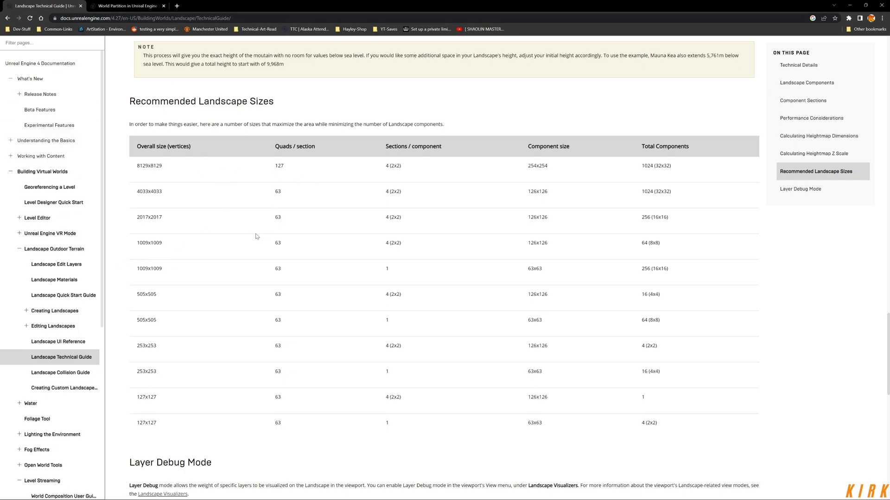
pyautogui.scroll(-1, 369, 240)
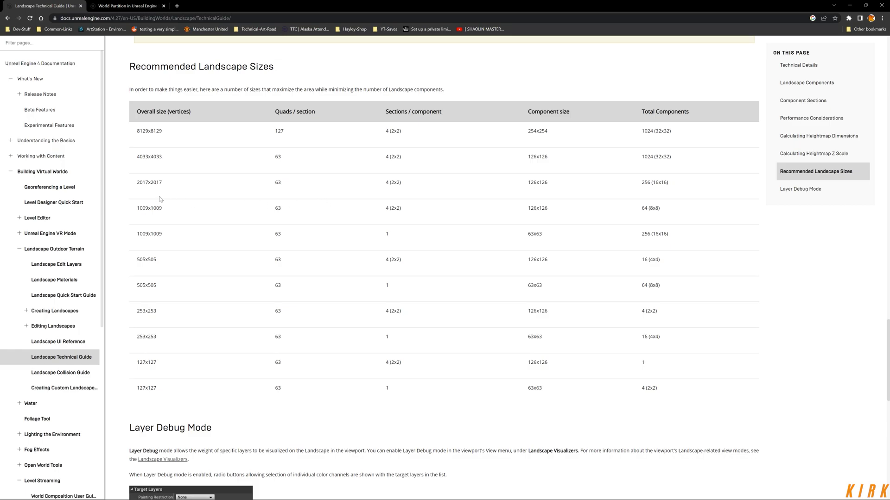
pyautogui.hotkey('alt', 'Tab')
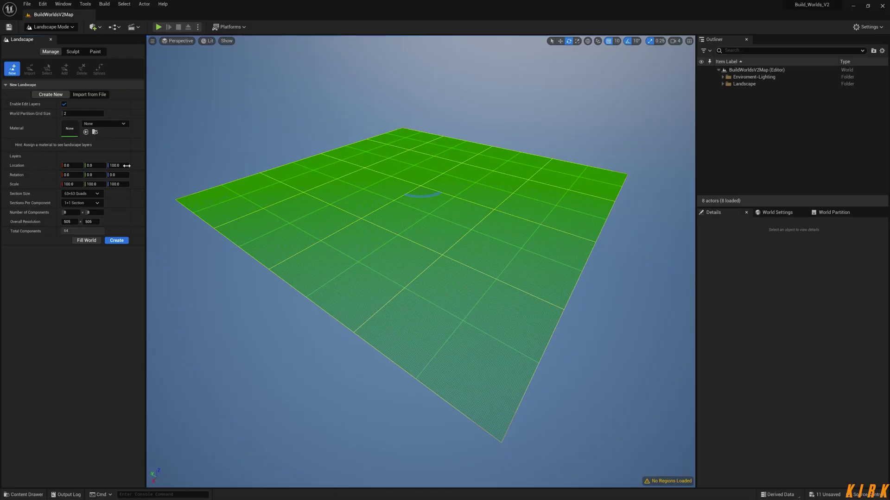
pyautogui.moveTo(416, 232)
pyautogui.mouseDown(button='right')
pyautogui.moveTo(453, 233)
pyautogui.moveTo(422, 228)
pyautogui.moveTo(415, 236)
pyautogui.mouseUp(button='right')
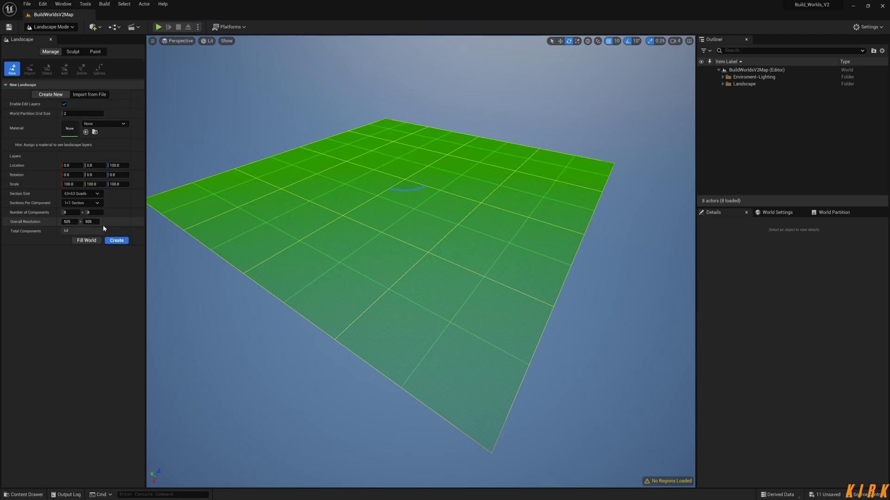
pyautogui.moveTo(416, 269); pyautogui.dragTo(461, 256, button='right')
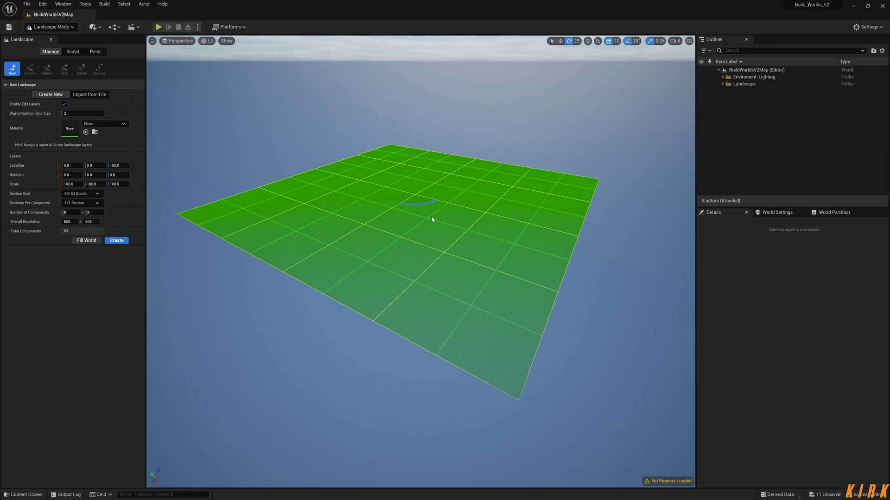
pyautogui.moveTo(367, 219); pyautogui.dragTo(367, 219, button='right')
pyautogui.moveTo(371, 188); pyautogui.dragTo(370, 189, button='right')
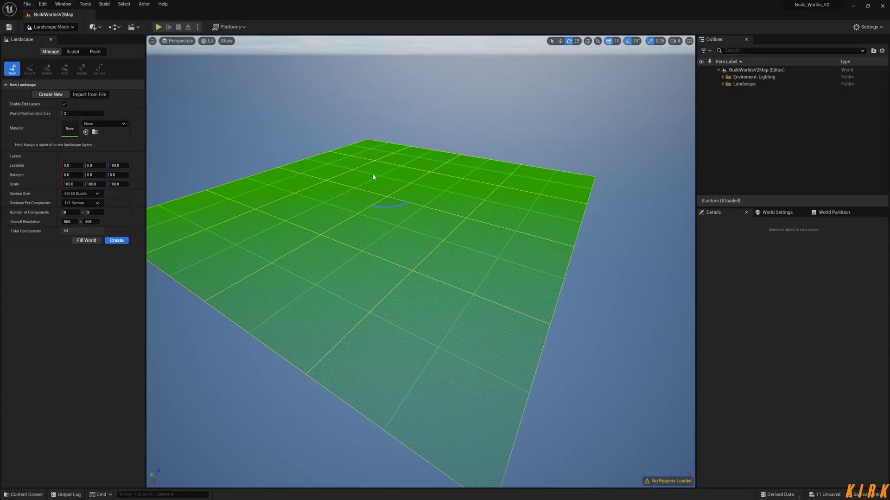
pyautogui.scroll(-5, 471, 329)
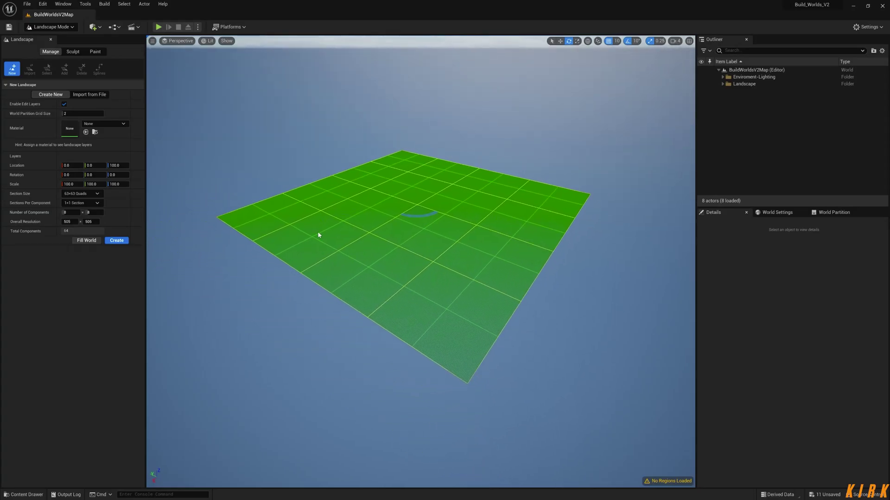
pyautogui.moveTo(471, 328); pyautogui.dragTo(471, 328, button='right')
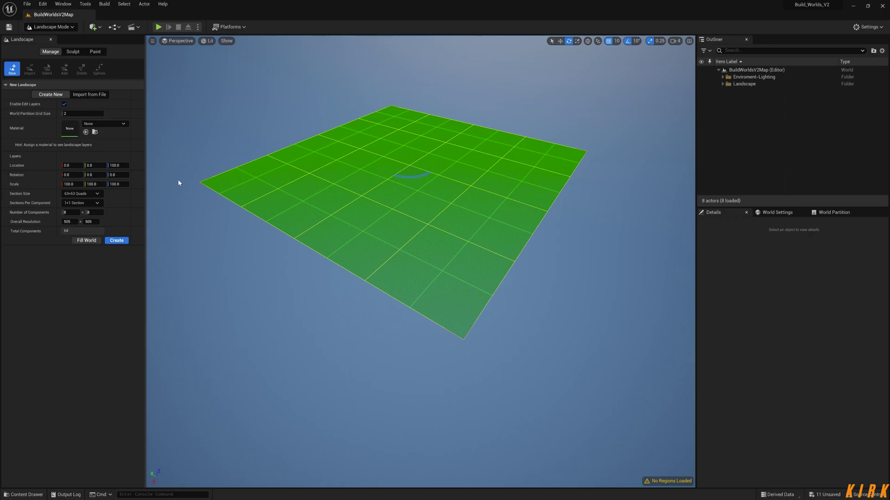
# Step: Compare the guide's quads-per-section and sections-per-component columns in the browser with the preview's grid squares at close range in Unreal Editor
pyautogui.hotkey('alt', 'Tab')
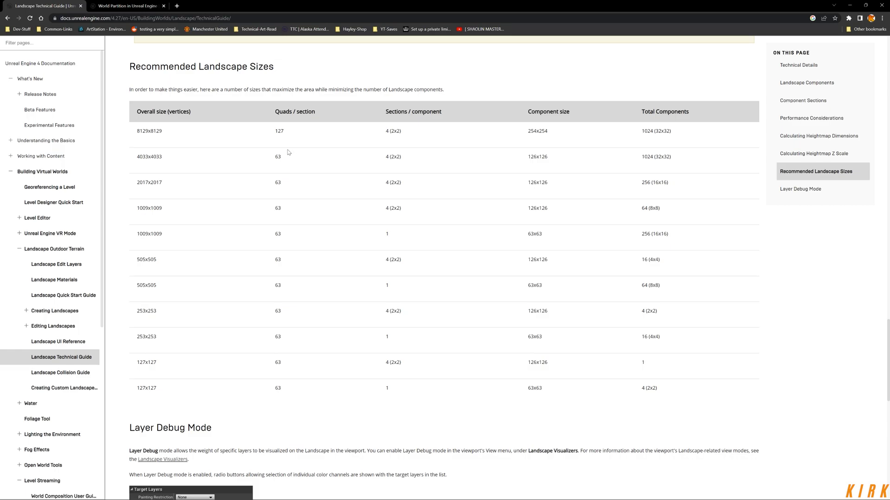
pyautogui.hotkey('alt', 'Tab')
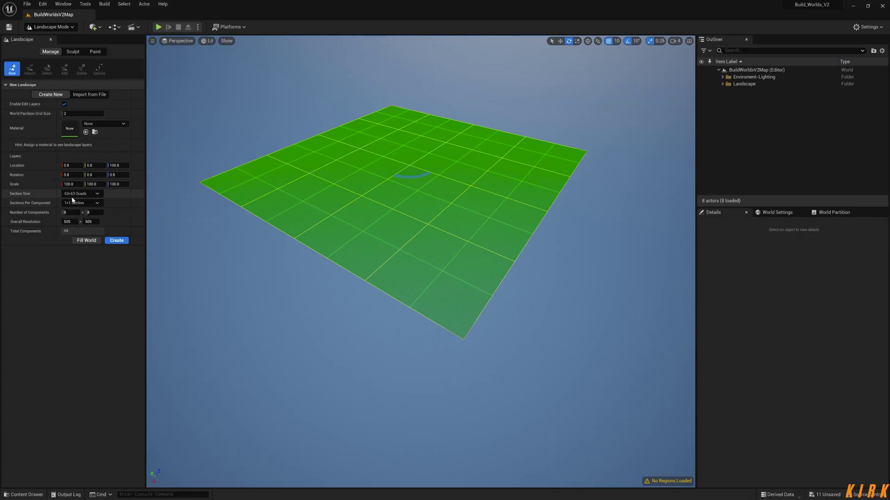
pyautogui.moveTo(371, 232); pyautogui.dragTo(380, 241, button='right')
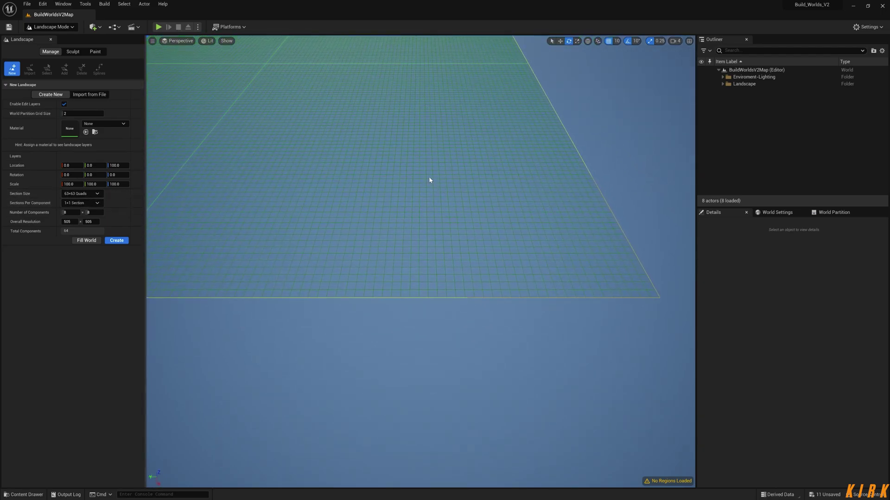
pyautogui.moveTo(364, 177); pyautogui.dragTo(362, 181, button='right')
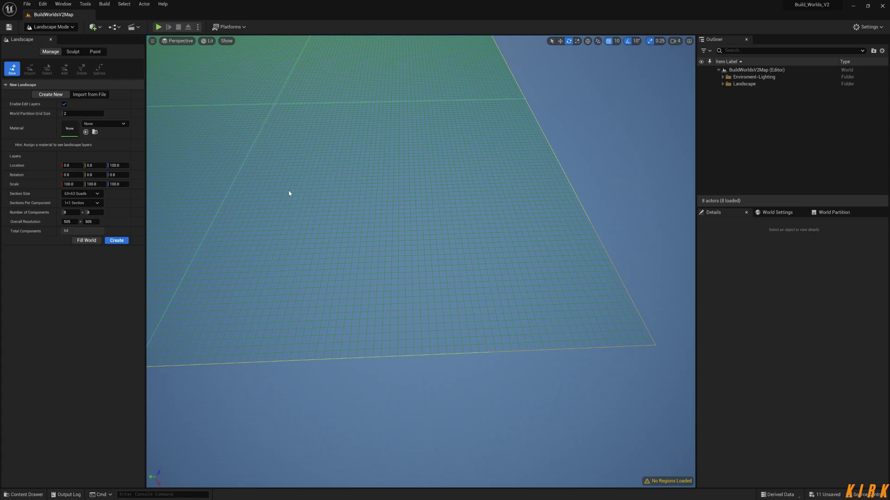
pyautogui.moveTo(378, 213); pyautogui.dragTo(396, 222, button='right')
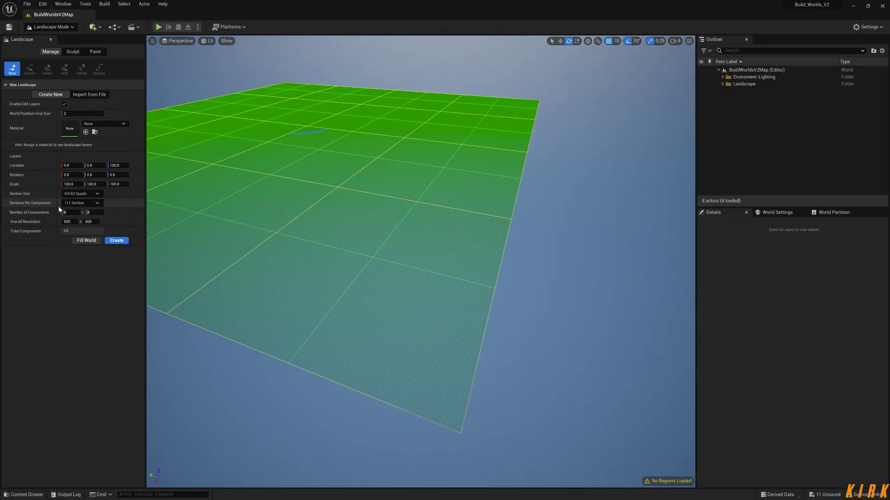
pyautogui.hotkey('alt', 'Tab')
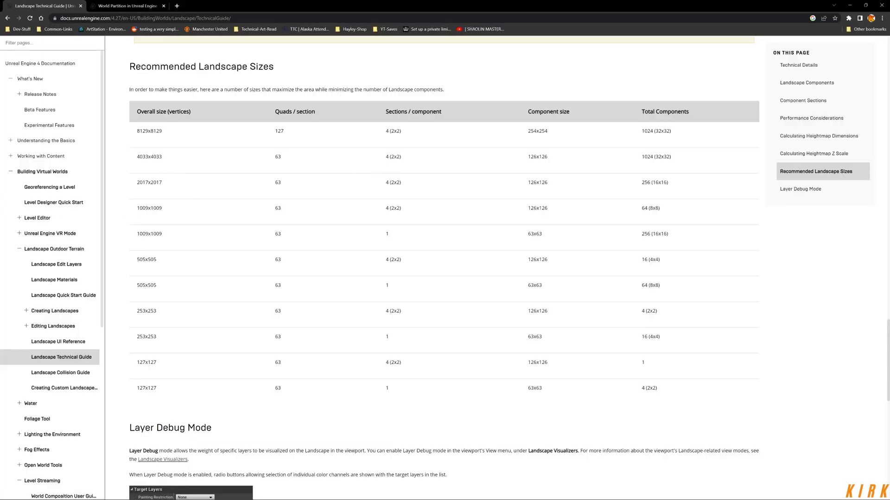
pyautogui.hotkey('alt', 'Tab')
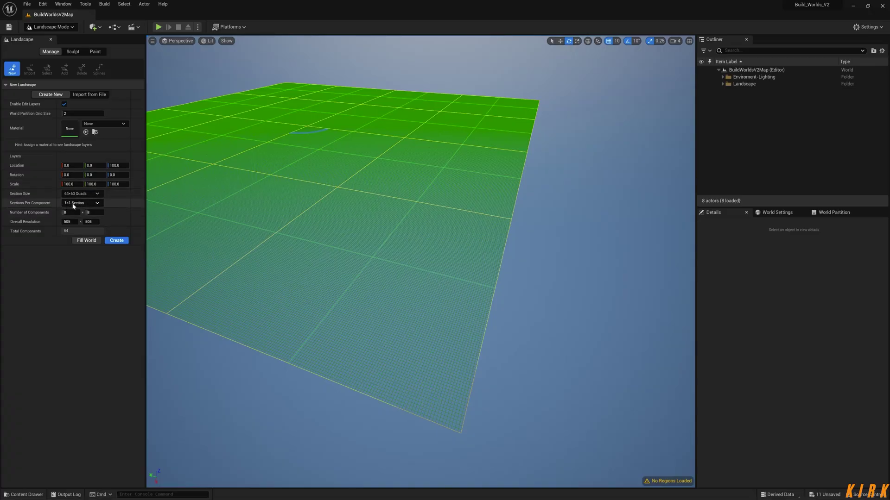
# Step: Set Sections Per Component to 2×2 Sections for the new landscape and check its preview grid
pyautogui.click(99, 202)
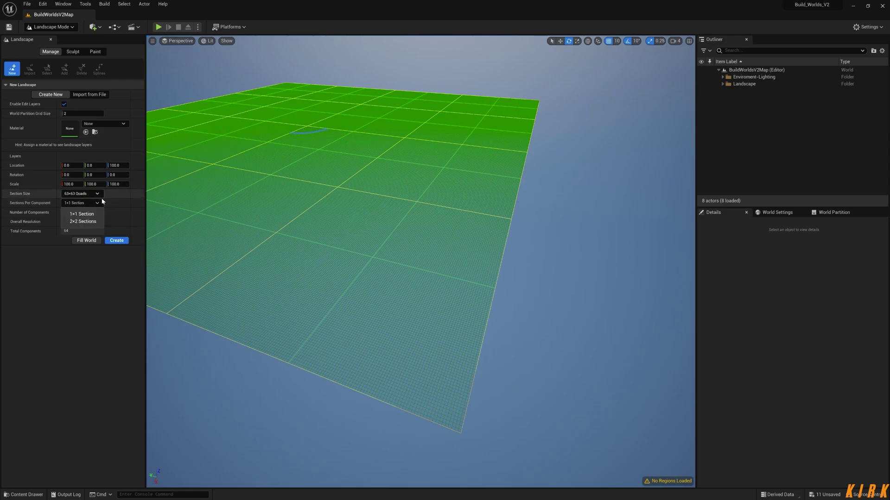
pyautogui.click(90, 222)
pyautogui.moveTo(361, 259); pyautogui.dragTo(417, 229, button='right')
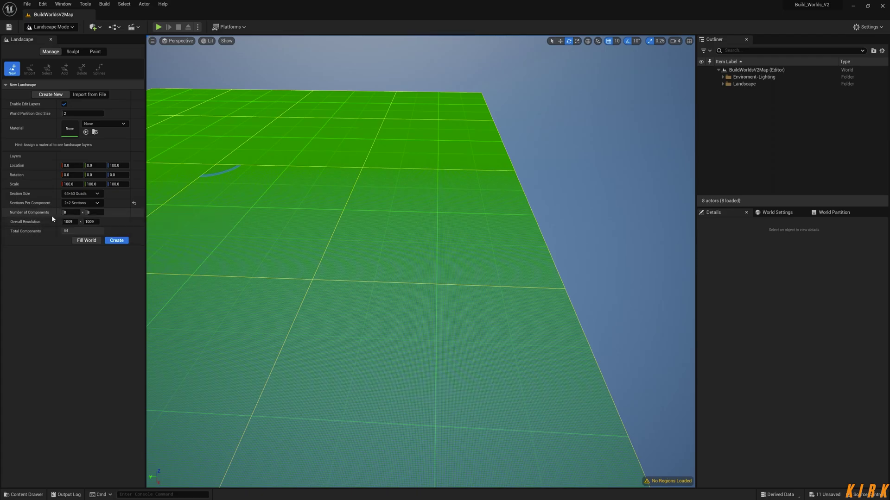
# Step: Consult the Recommended Landscape Sizes table in the browser, and set Number of Components to 32 × 32 in Unreal Editor
pyautogui.hotkey('alt', 'Tab')
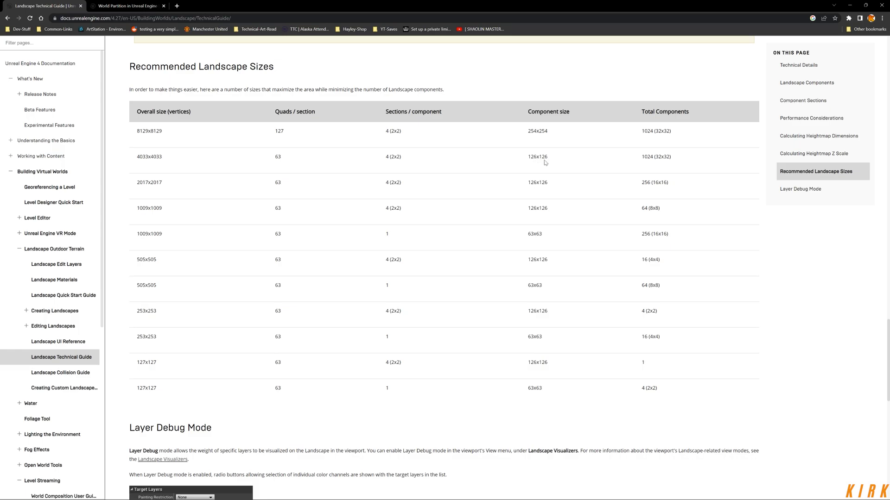
pyautogui.hotkey('alt', 'Tab')
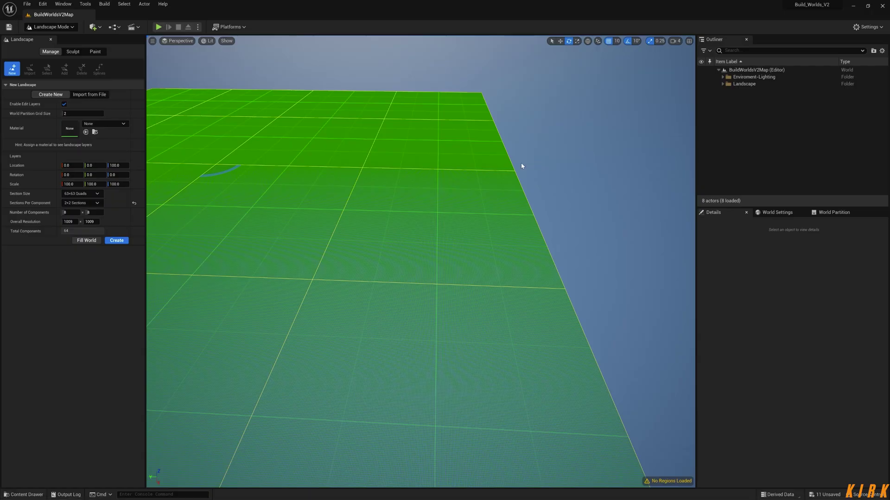
pyautogui.click(79, 213)
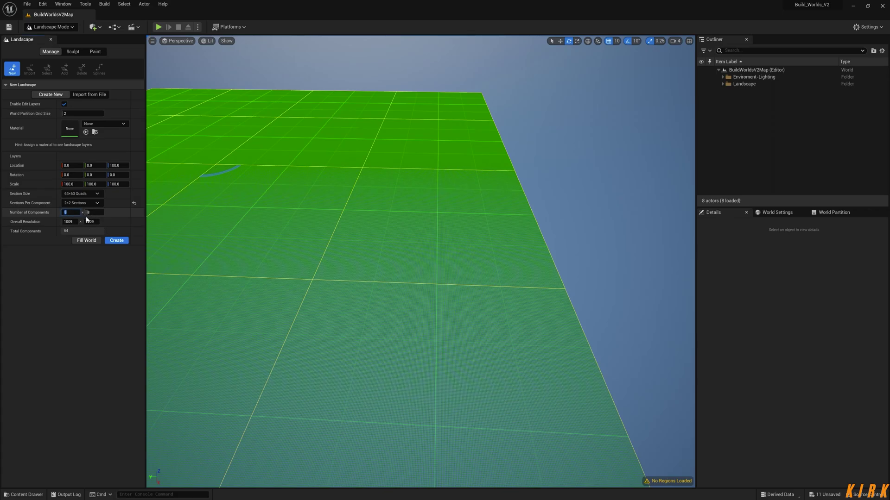
pyautogui.write('126')
pyautogui.press('Tab')
pyautogui.write('126')
pyautogui.press('Return')
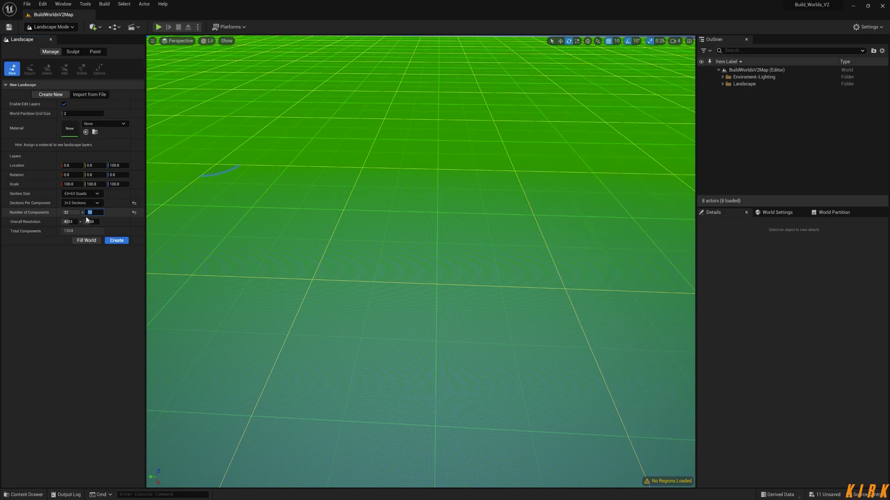
pyautogui.moveTo(203, 201); pyautogui.dragTo(451, 193, button='right')
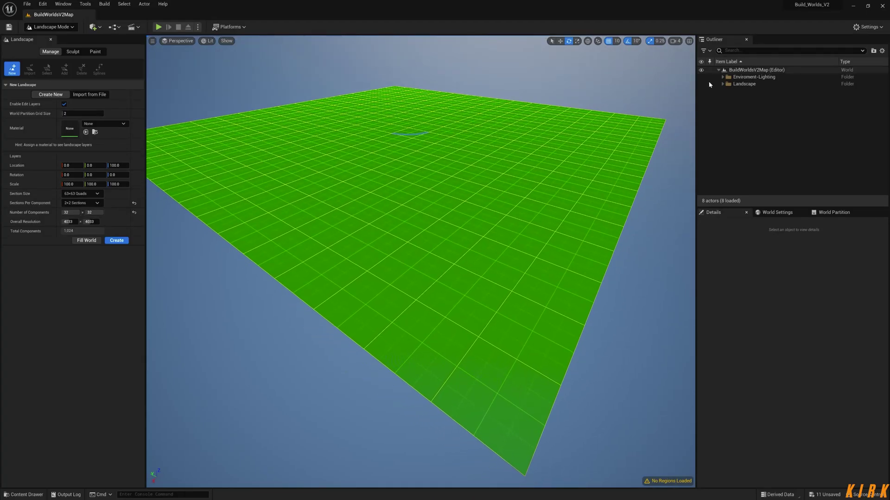
# Step: Set the viewport camera speed to 6 and survey the enlarged landscape preview up close and as a whole
pyautogui.click(674, 42)
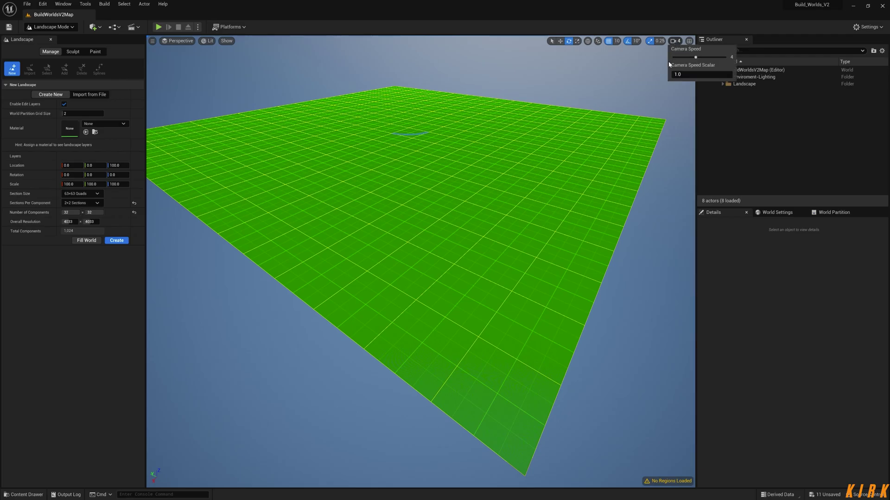
pyautogui.moveTo(695, 59); pyautogui.dragTo(716, 57)
pyautogui.moveTo(555, 187); pyautogui.dragTo(623, 156, button='right')
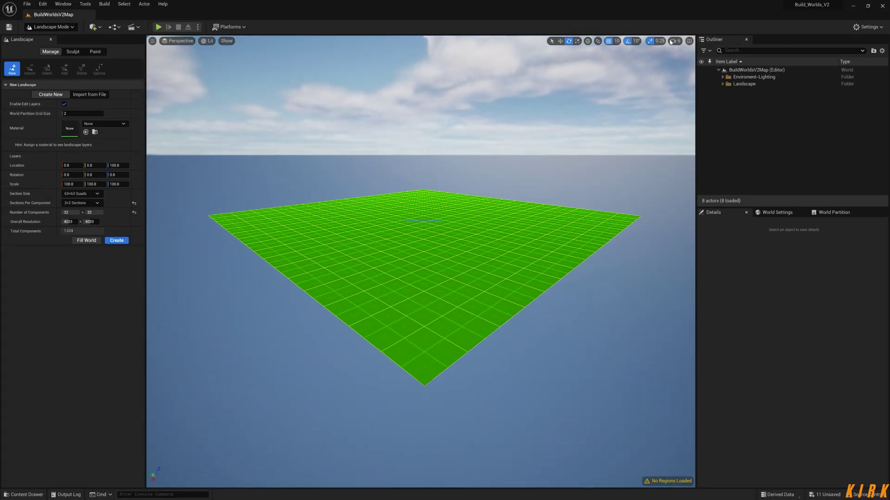
pyautogui.moveTo(522, 188)
pyautogui.mouseDown(button='right')
pyautogui.moveTo(500, 191)
pyautogui.moveTo(508, 196)
pyautogui.moveTo(513, 188)
pyautogui.moveTo(509, 196)
pyautogui.mouseUp(button='right')
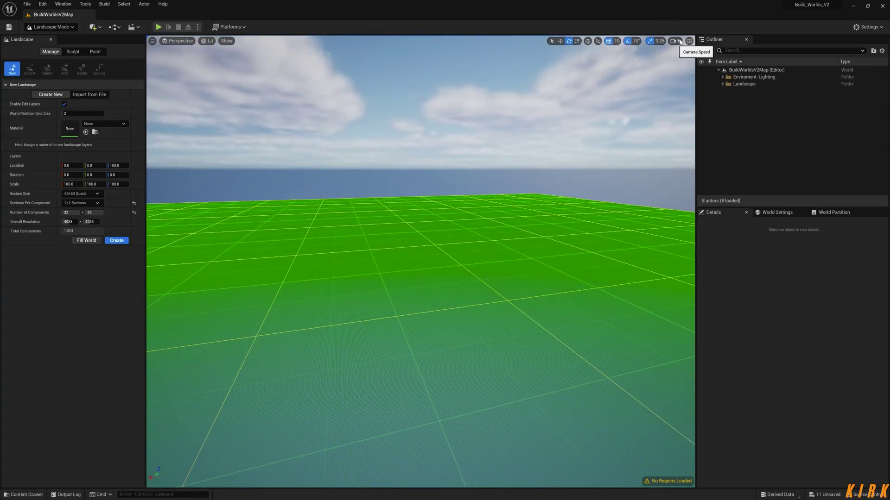
pyautogui.moveTo(582, 145); pyautogui.dragTo(533, 182, button='right')
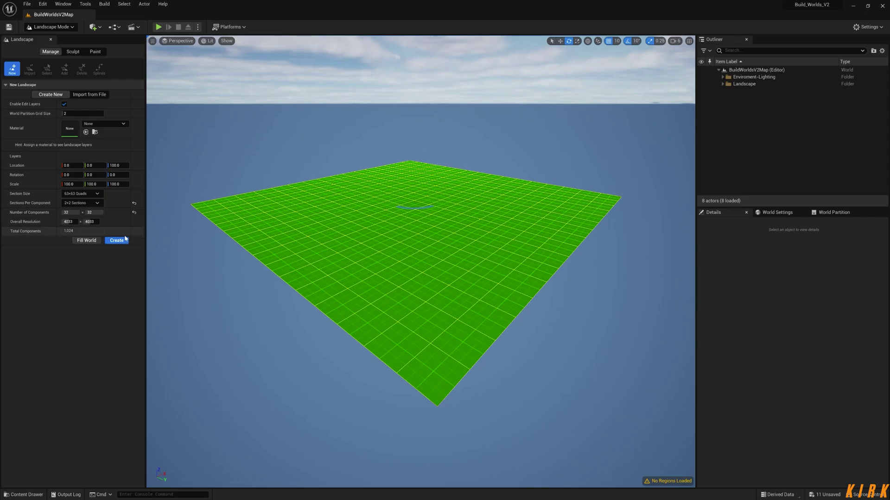
# Step: Recheck the recommended landscape sizes in the browser, and examine the preview's World Partition grid squares in Unreal Editor
pyautogui.hotkey('alt', 'Tab')
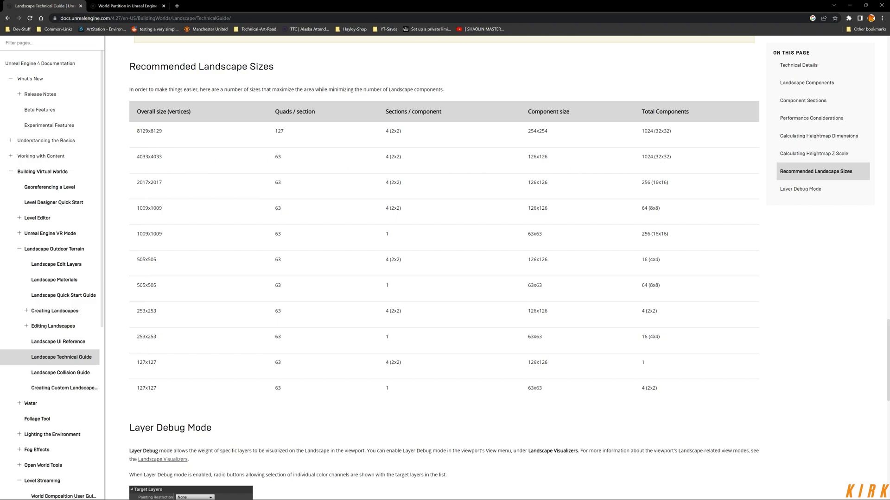
pyautogui.hotkey('alt', 'Tab')
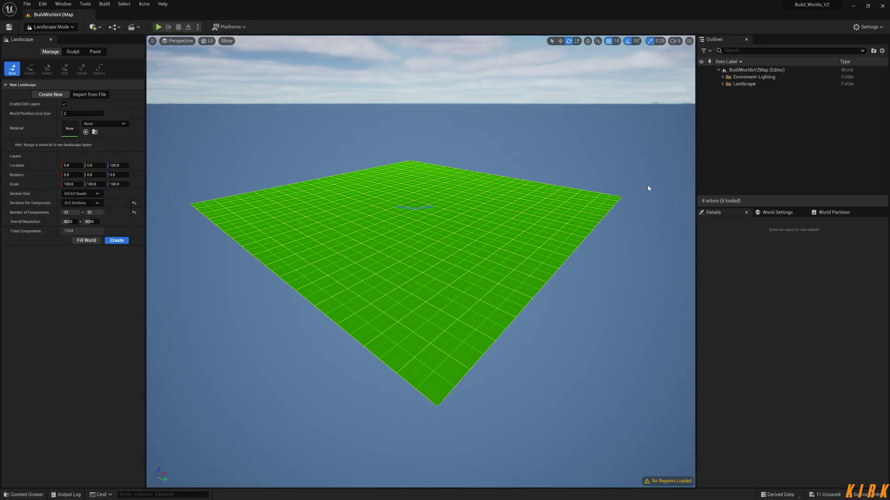
pyautogui.moveTo(647, 185); pyautogui.dragTo(634, 204, button='right')
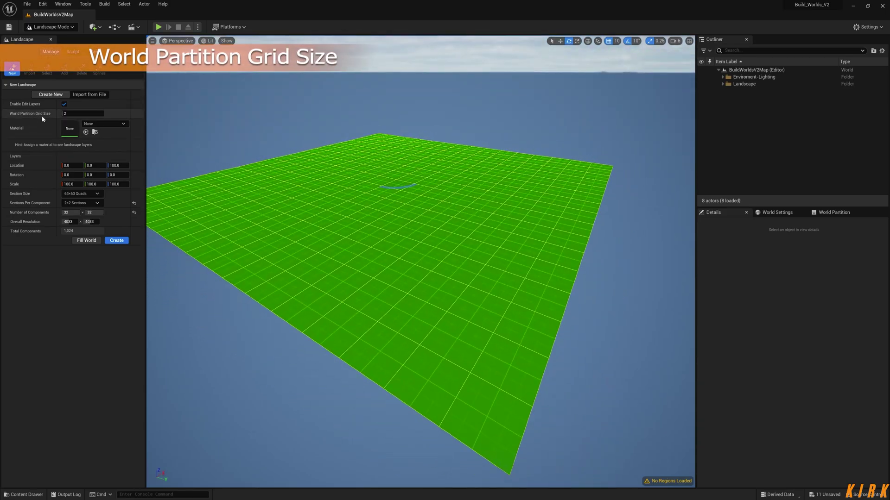
pyautogui.moveTo(287, 195)
pyautogui.mouseDown(button='right')
pyautogui.moveTo(287, 216)
pyautogui.moveTo(287, 197)
pyautogui.mouseUp(button='right')
pyautogui.moveTo(406, 258); pyautogui.dragTo(405, 258, button='right')
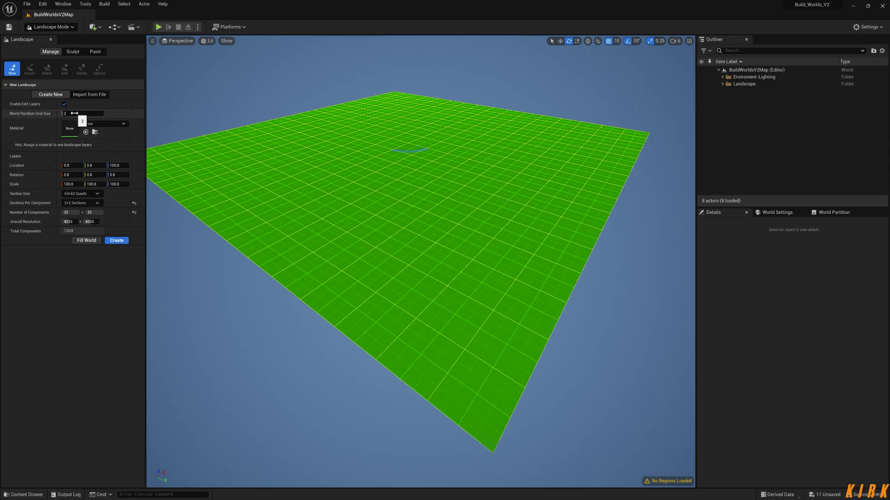
pyautogui.press('d')
pyautogui.moveTo(422, 252); pyautogui.dragTo(331, 255, button='right')
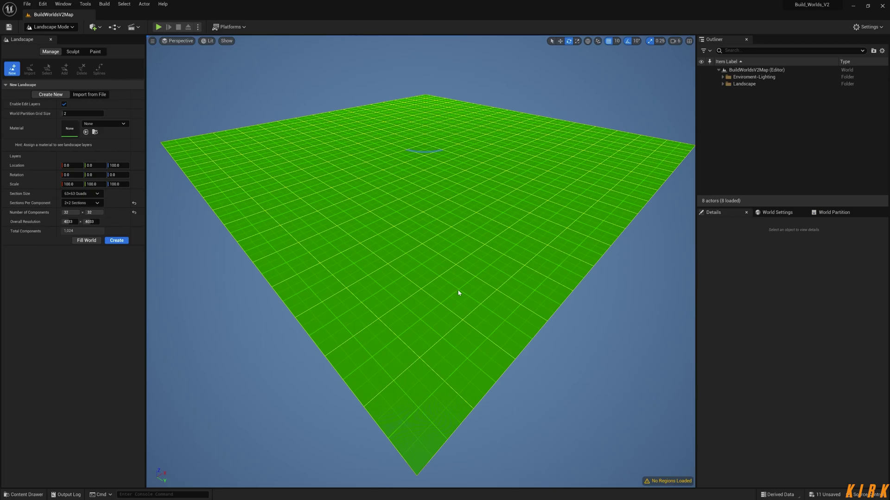
pyautogui.moveTo(458, 288); pyautogui.dragTo(419, 257, button='right')
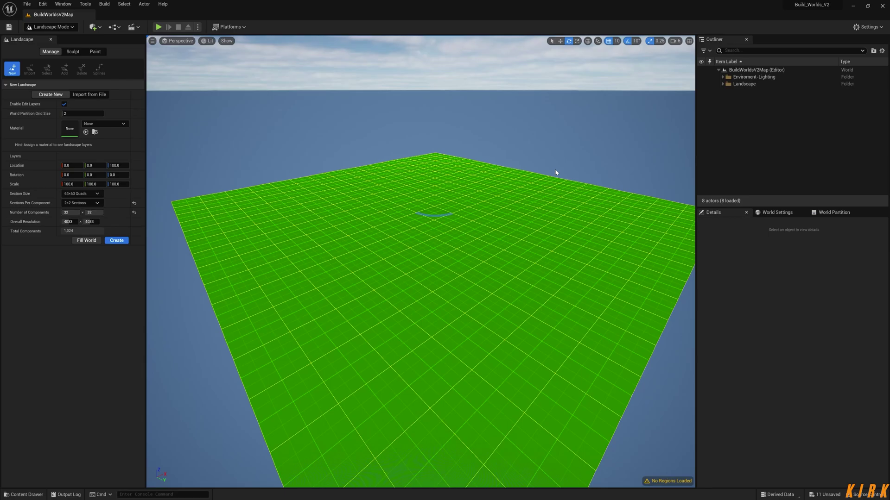
pyautogui.moveTo(542, 179); pyautogui.dragTo(554, 218, button='right')
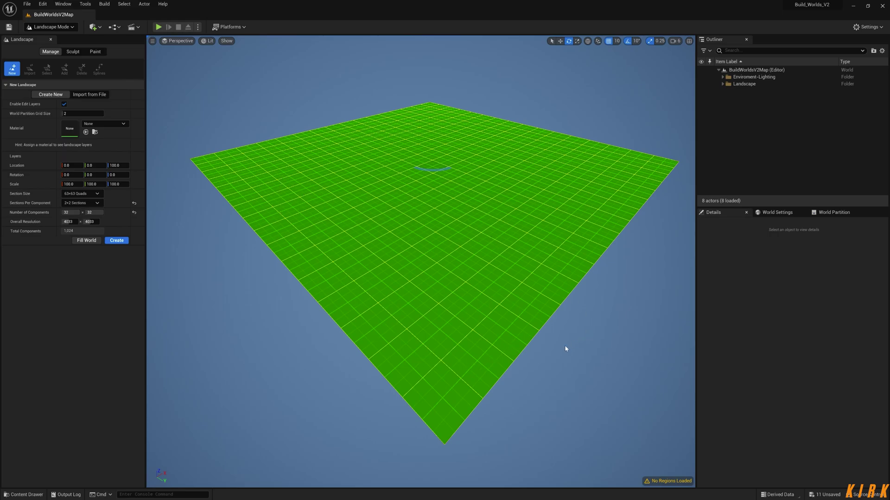
# Step: Show the World Partition map and examine the landscape preview's grid from several angles
pyautogui.click(833, 213)
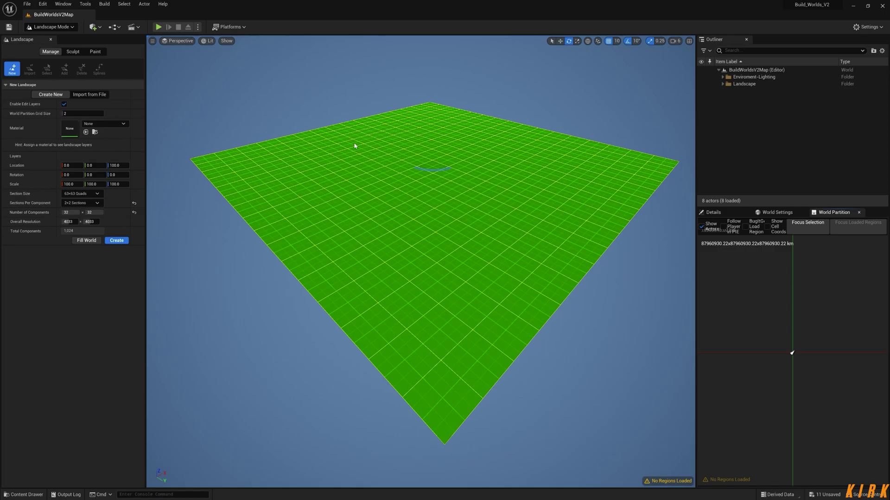
pyautogui.moveTo(504, 235)
pyautogui.mouseDown(button='right')
pyautogui.moveTo(504, 267)
pyautogui.moveTo(504, 218)
pyautogui.mouseUp(button='right')
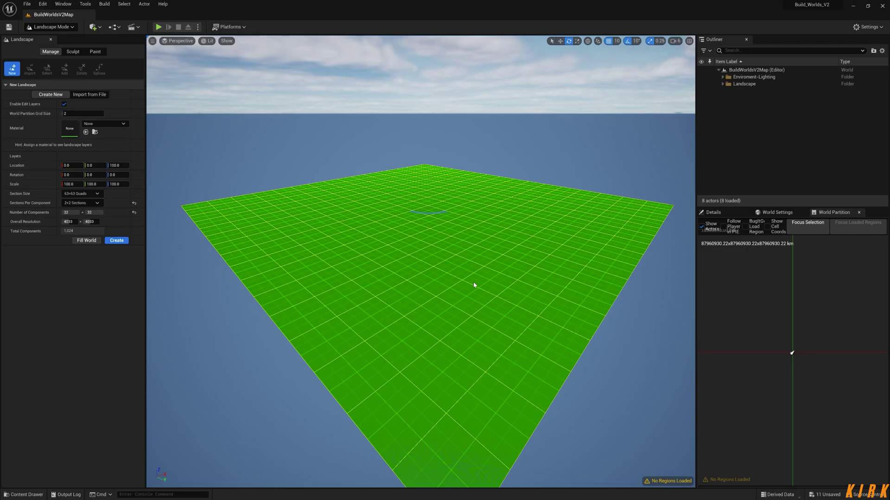
pyautogui.moveTo(387, 227); pyautogui.dragTo(421, 261, button='right')
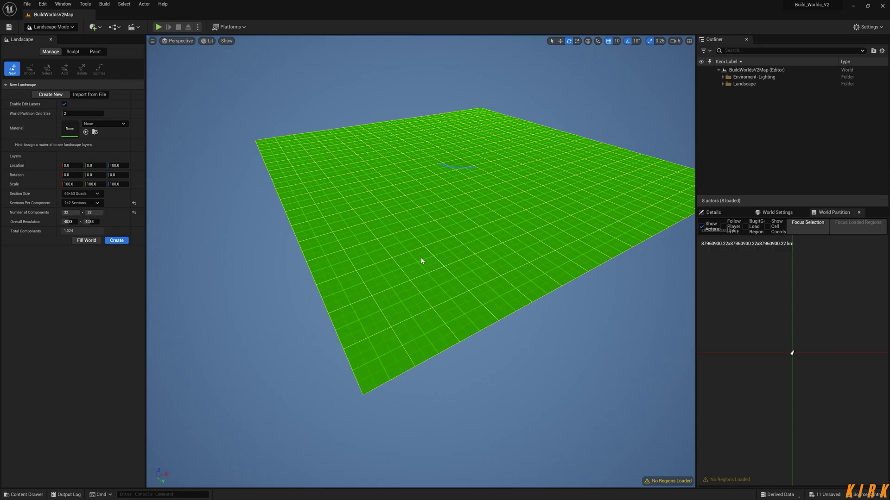
pyautogui.keyDown('alt'); pyautogui.moveTo(421, 258); pyautogui.dragTo(496, 258); pyautogui.keyUp('alt')
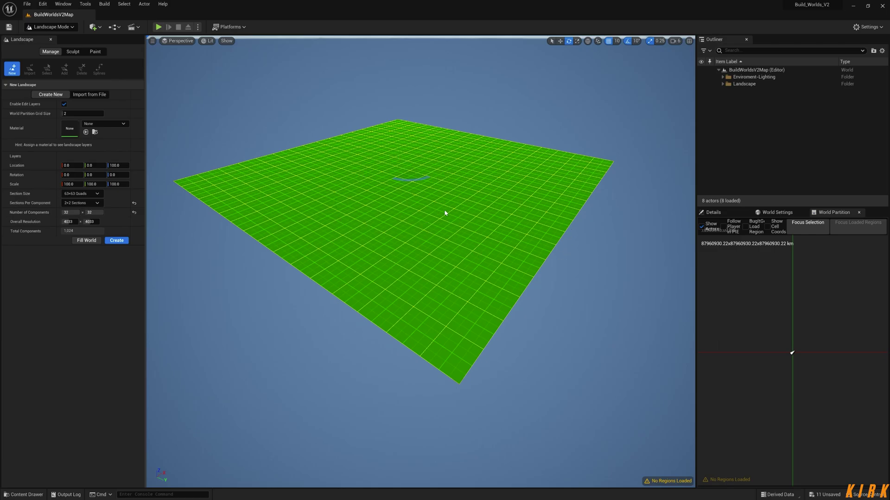
# Step: Try a World Partition Grid Size of 6 and inspect how the grid divides the landscape preview
pyautogui.click(79, 114)
pyautogui.write('4')
pyautogui.press('Return')
pyautogui.write('5')
pyautogui.press('Return')
pyautogui.moveTo(78, 114); pyautogui.dragTo(79, 114)
pyautogui.moveTo(392, 252); pyautogui.dragTo(319, 372, button='right')
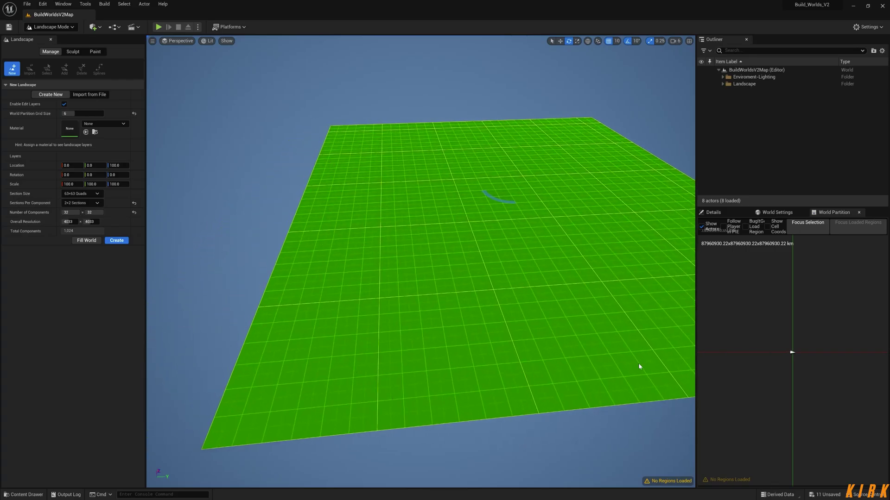
pyautogui.moveTo(527, 376); pyautogui.dragTo(646, 325, button='right')
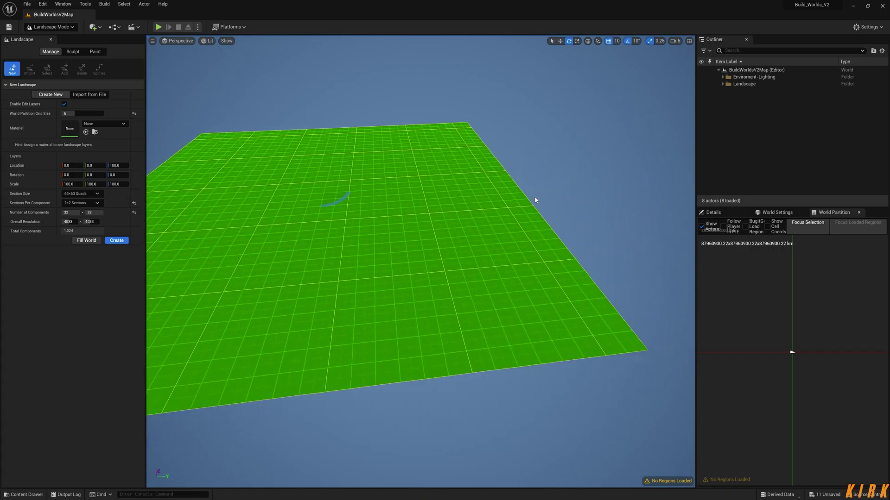
pyautogui.moveTo(495, 340)
pyautogui.mouseDown(button='right')
pyautogui.moveTo(482, 343)
pyautogui.moveTo(510, 338)
pyautogui.moveTo(496, 340)
pyautogui.mouseUp(button='right')
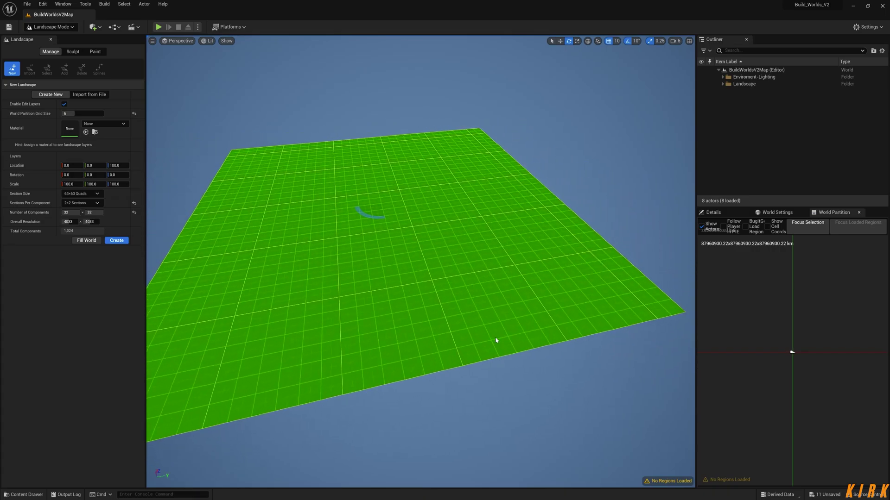
pyautogui.moveTo(261, 419); pyautogui.dragTo(308, 406, button='right')
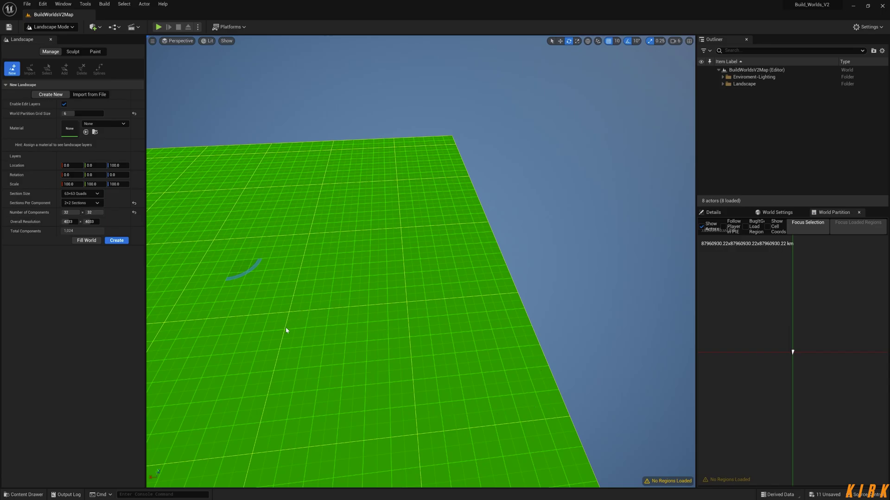
pyautogui.moveTo(522, 325); pyautogui.dragTo(304, 351, button='right')
pyautogui.scroll(-6, 308, 327)
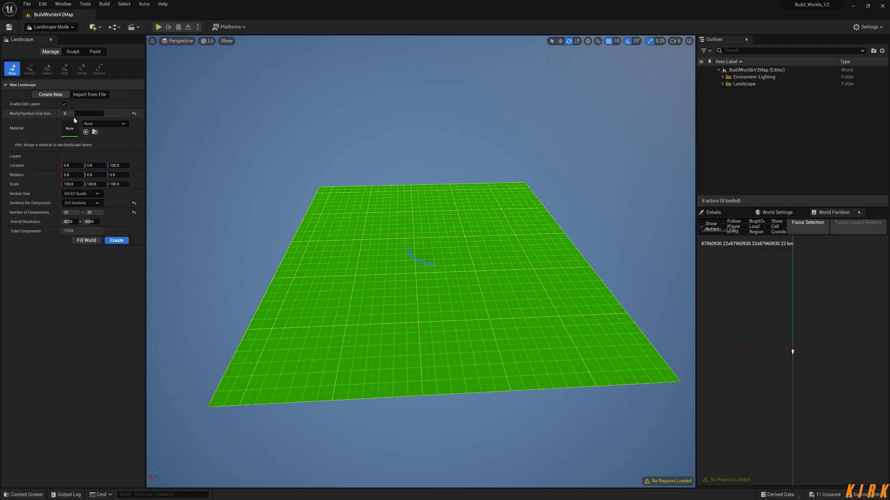
# Step: Set the World Partition Grid Size to 8 and review the resulting regions across the landscape preview
pyautogui.moveTo(69, 114); pyautogui.dragTo(75, 117)
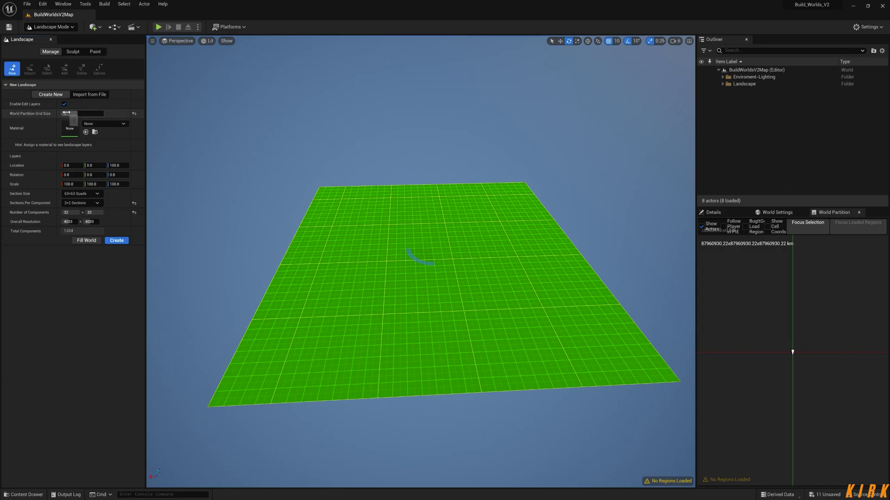
pyautogui.moveTo(69, 113); pyautogui.dragTo(76, 115)
pyautogui.moveTo(167, 230)
pyautogui.mouseDown(button='right')
pyautogui.moveTo(329, 240)
pyautogui.moveTo(382, 302)
pyautogui.mouseUp(button='right')
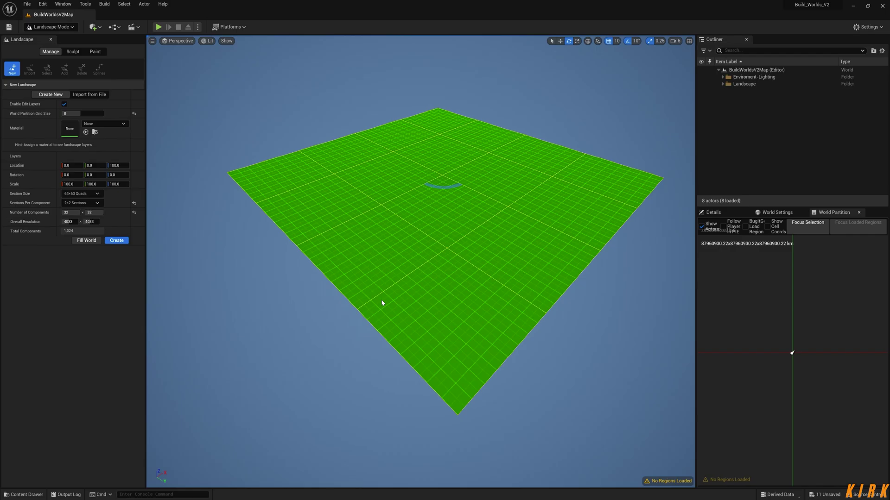
pyautogui.moveTo(382, 303)
pyautogui.mouseDown(button='right')
pyautogui.moveTo(364, 294)
pyautogui.moveTo(383, 299)
pyautogui.mouseUp(button='right')
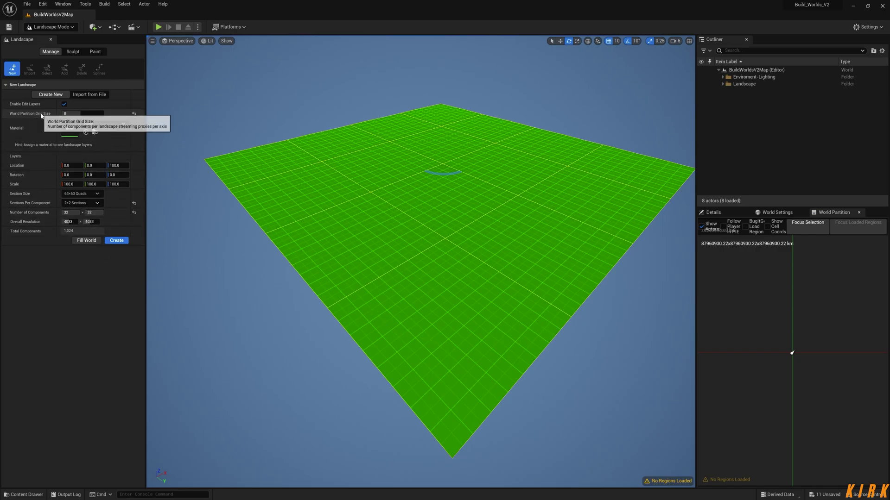
pyautogui.moveTo(427, 173); pyautogui.dragTo(534, 280, button='right')
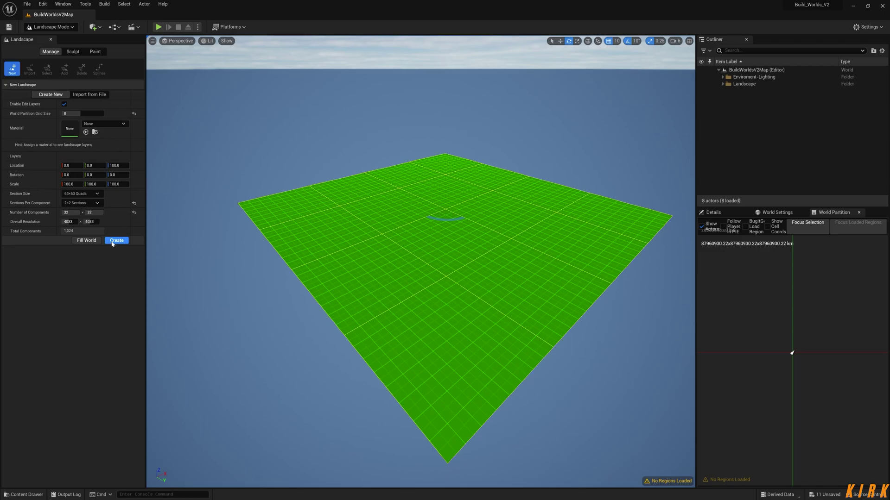
# Step: Create the landscape and reset the sculpt brush to its defaults, Brush Size 2048 and Tool Strength 0.3
pyautogui.click(112, 242)
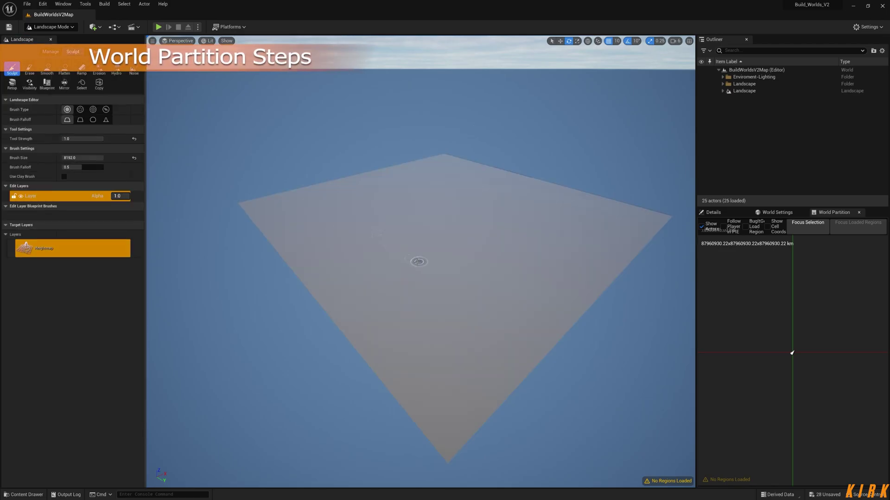
pyautogui.click(134, 158)
pyautogui.click(135, 139)
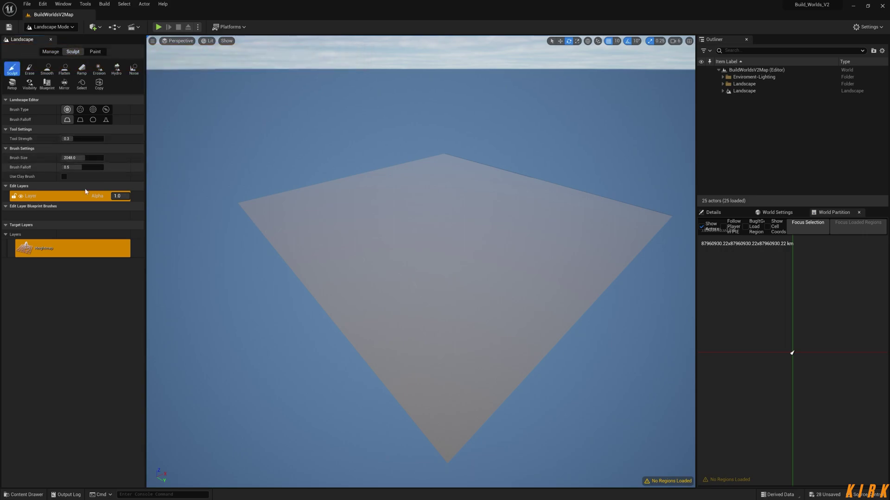
# Step: Switch to the browser, skim the World Partition page in the Unreal Engine 5.1 documentation, and return to Unreal Editor
pyautogui.moveTo(364, 279)
pyautogui.mouseDown(button='right')
pyautogui.moveTo(340, 275)
pyautogui.moveTo(362, 278)
pyautogui.mouseUp(button='right')
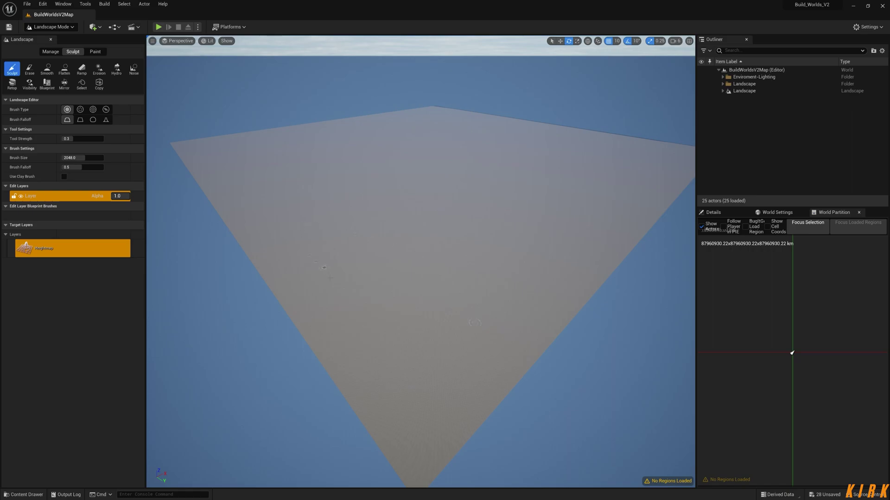
pyautogui.moveTo(473, 392); pyautogui.dragTo(423, 386)
pyautogui.hotkey('alt', 'Tab')
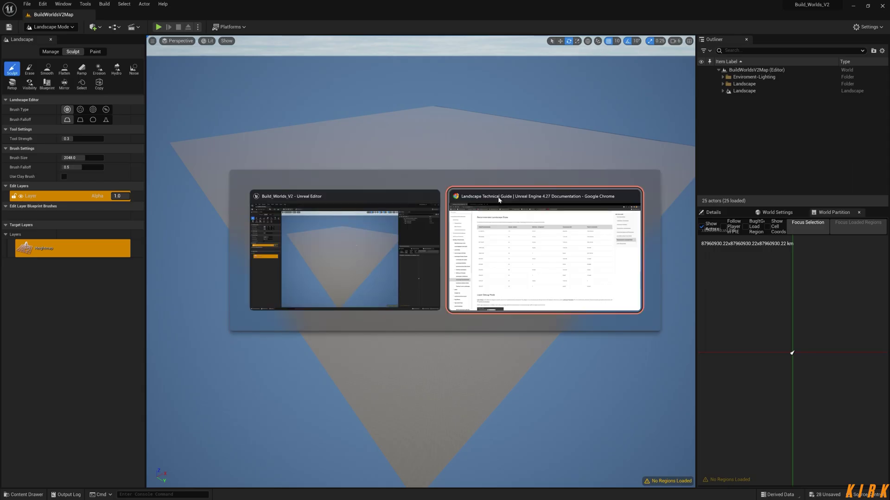
pyautogui.click(118, 7)
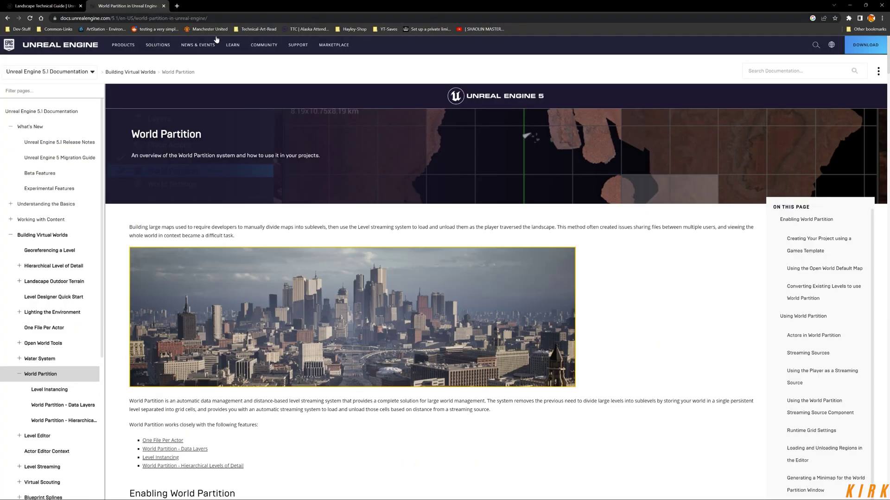
pyautogui.scroll(-2, 527, 287)
pyautogui.scroll(-4, 528, 285)
pyautogui.scroll(7, 528, 285)
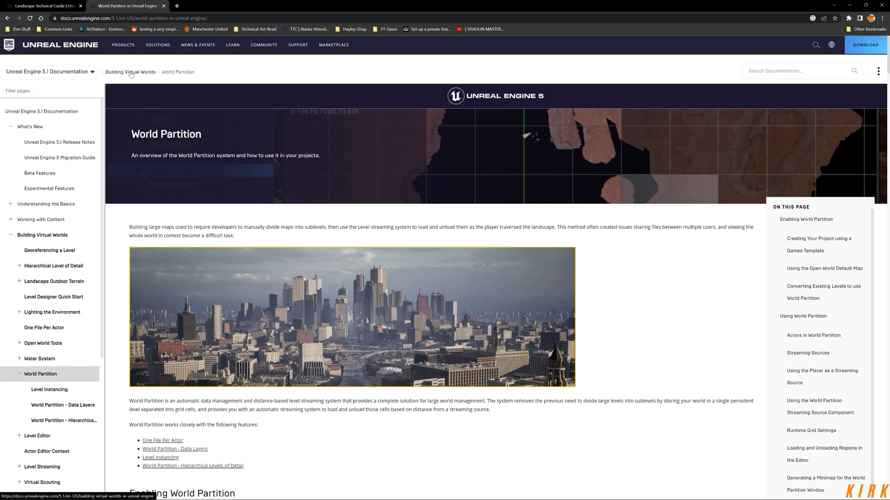
pyautogui.hotkey('alt', 'Tab')
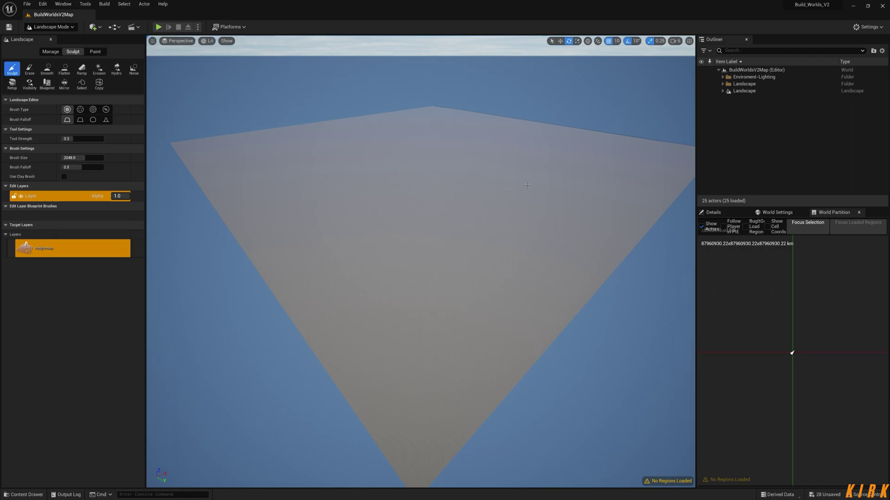
# Step: Leave Landscape mode for Selection mode and save the current level with its new landscape
pyautogui.click(72, 27)
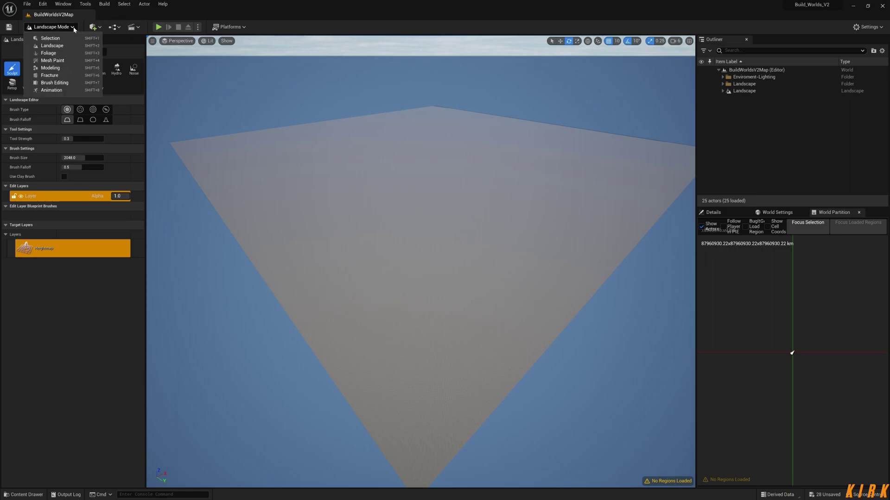
pyautogui.click(50, 39)
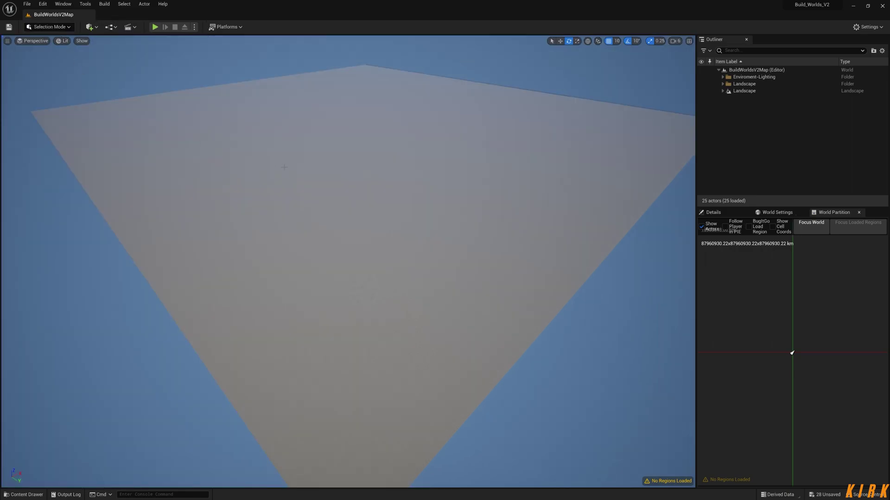
pyautogui.scroll(-5, 285, 167)
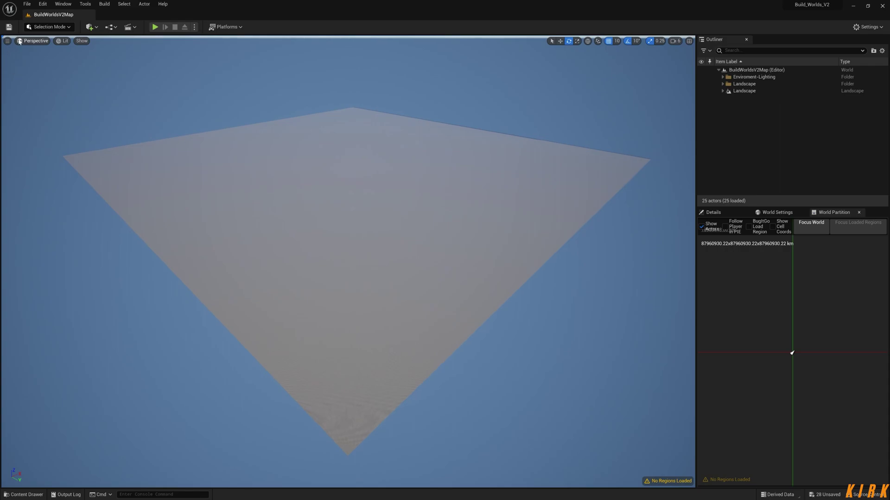
pyautogui.click(9, 27)
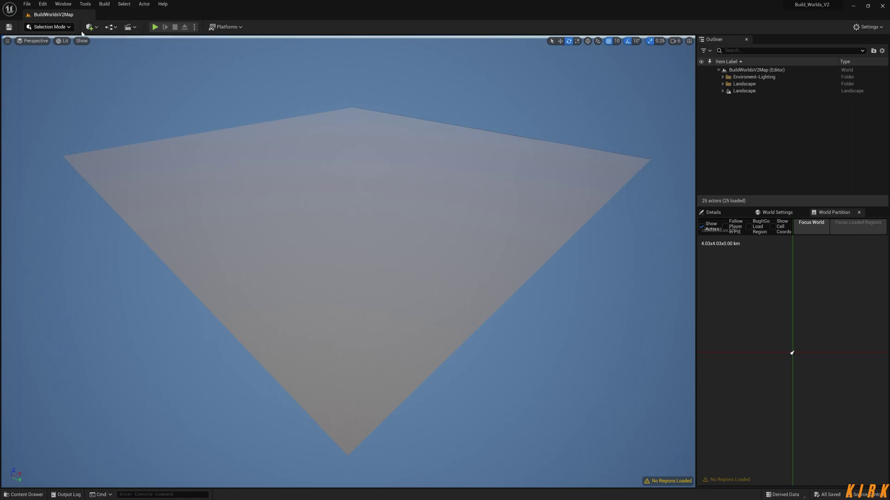
# Step: Create a new level from the Basic template and look over its floor
pyautogui.click(27, 4)
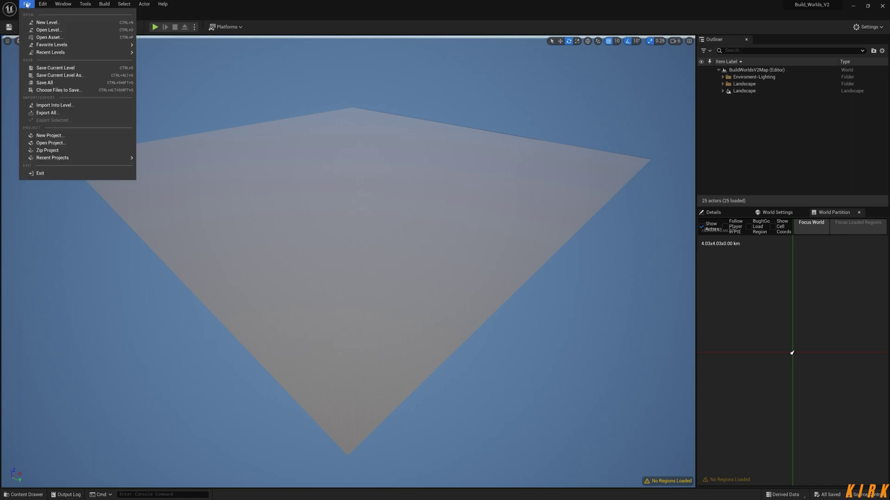
pyautogui.click(41, 23)
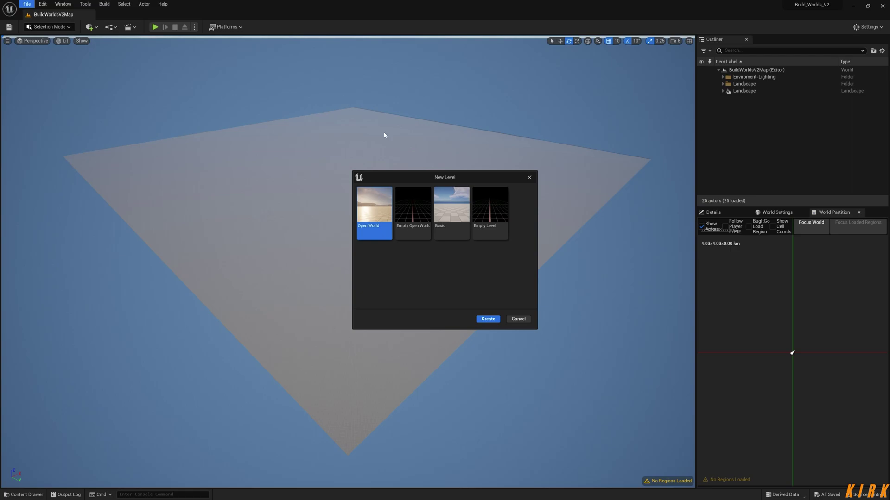
pyautogui.click(457, 215)
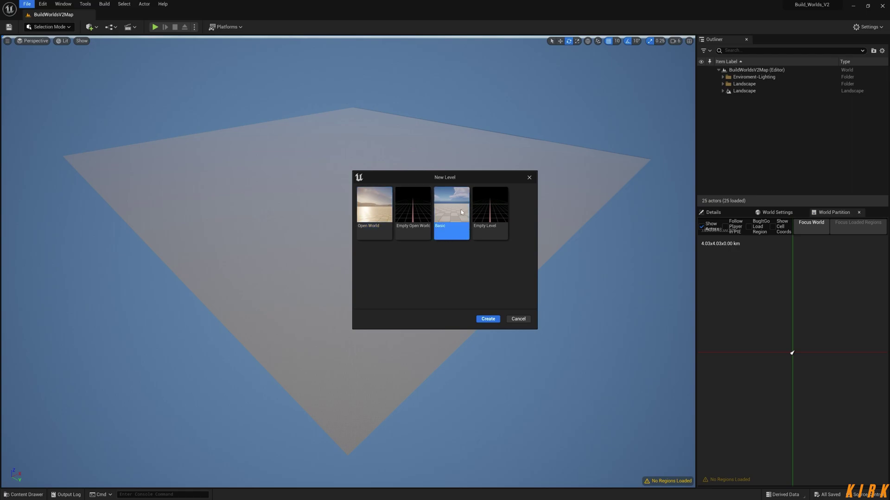
pyautogui.click(489, 319)
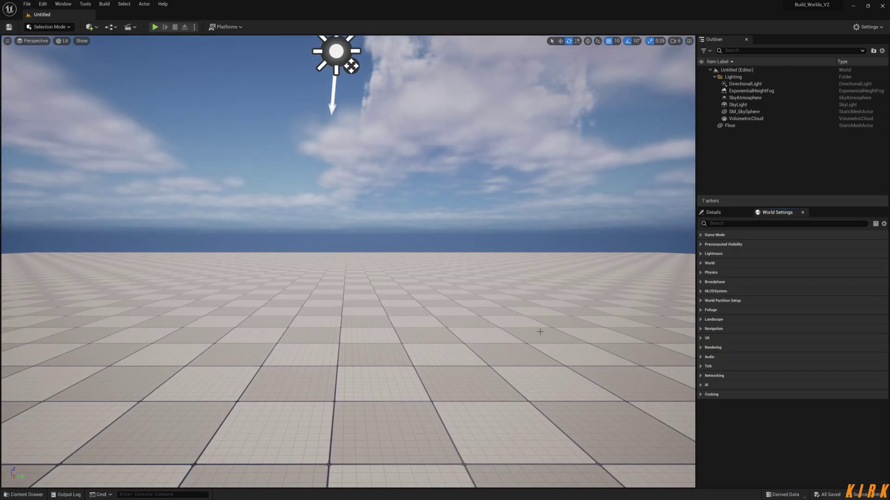
pyautogui.moveTo(347, 260); pyautogui.dragTo(350, 280, button='right')
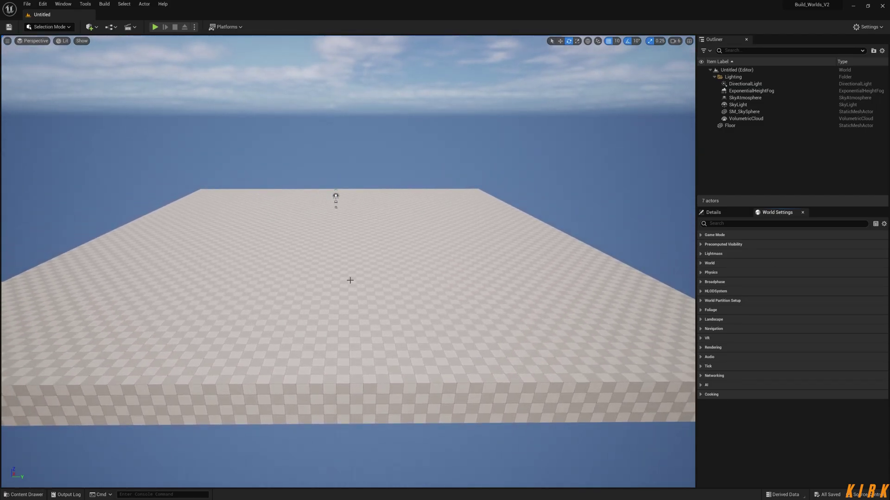
pyautogui.press('Left')
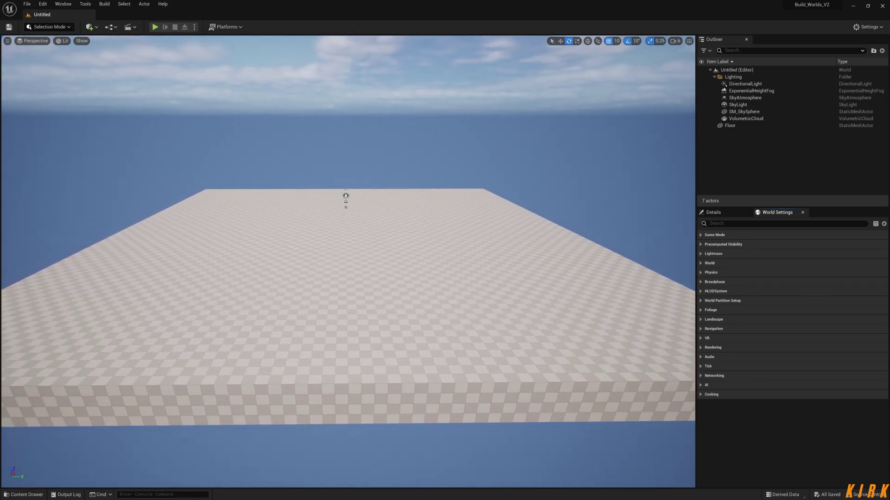
pyautogui.press('Right')
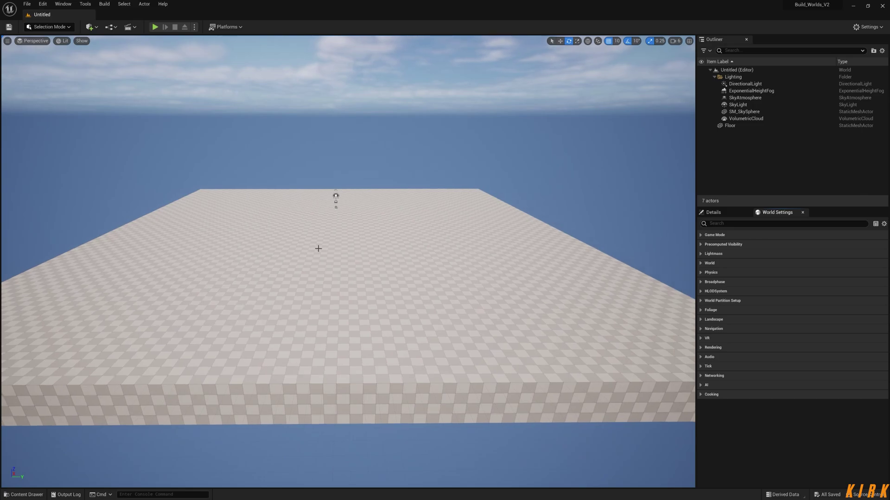
# Step: Save the new level as Reset-Map in the Important folder, replacing the existing Reset-Map
pyautogui.click(26, 8)
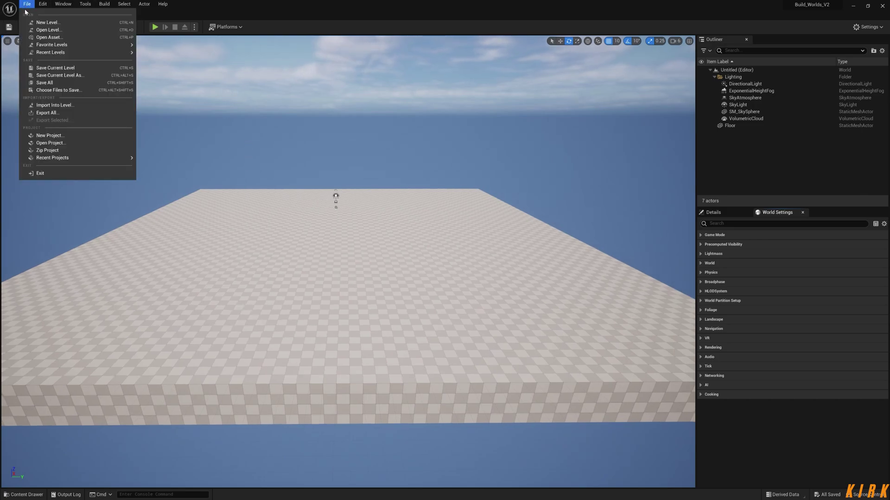
pyautogui.click(49, 75)
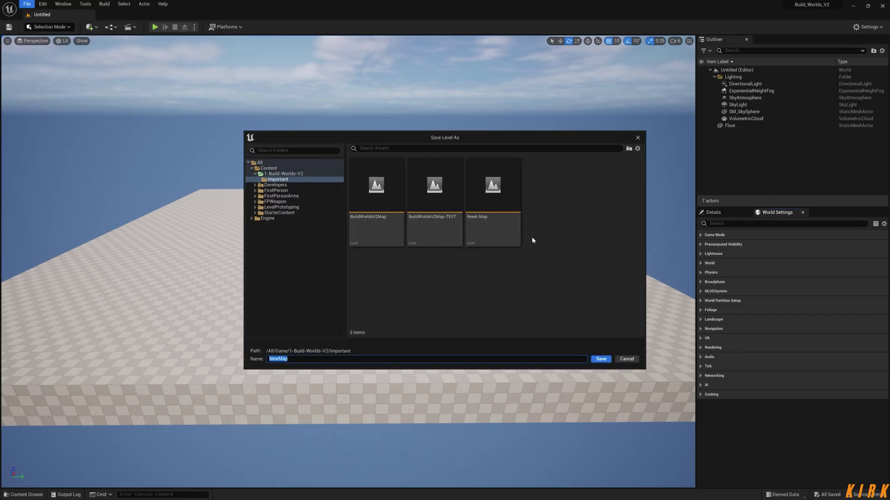
pyautogui.click(497, 196)
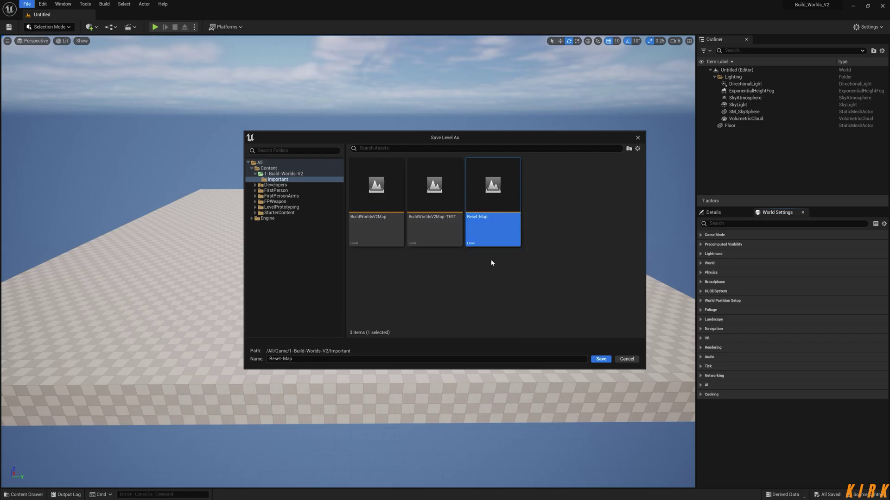
pyautogui.click(601, 360)
pyautogui.click(467, 267)
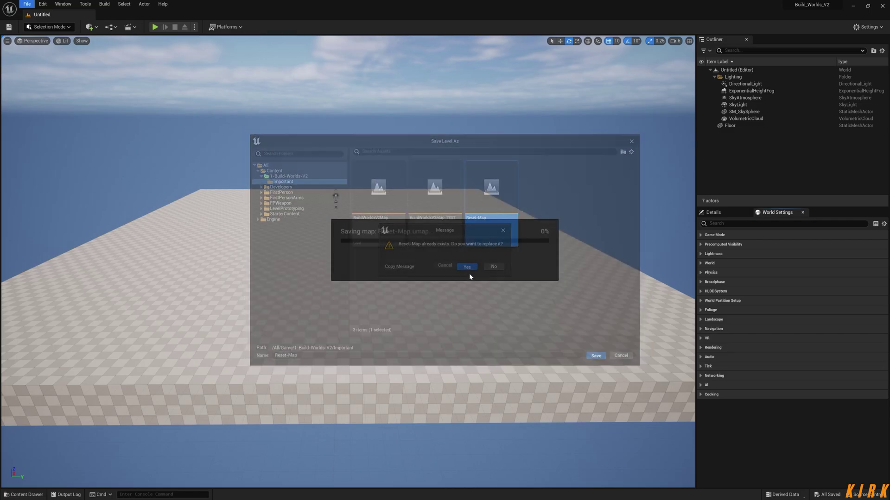
pyautogui.moveTo(423, 249); pyautogui.dragTo(392, 250, button='right')
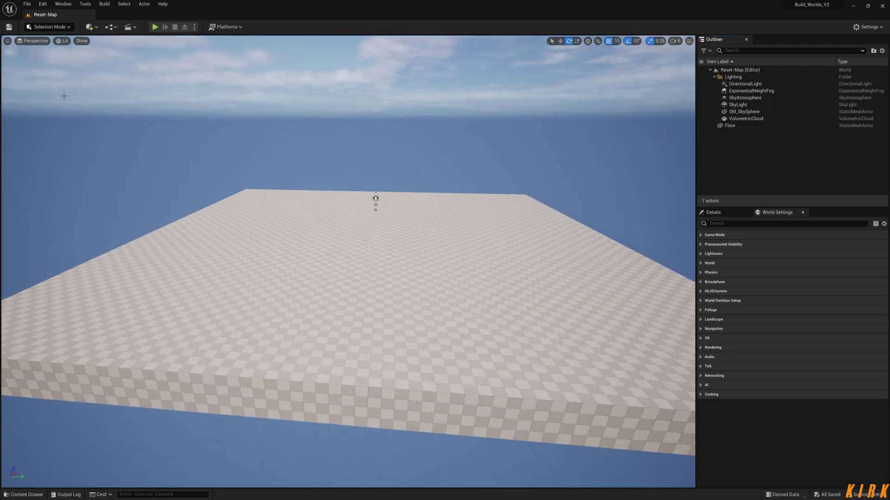
# Step: Reopen the recent level BuildWorldsV2Map and look around its scene
pyautogui.click(27, 5)
pyautogui.moveTo(93, 52)
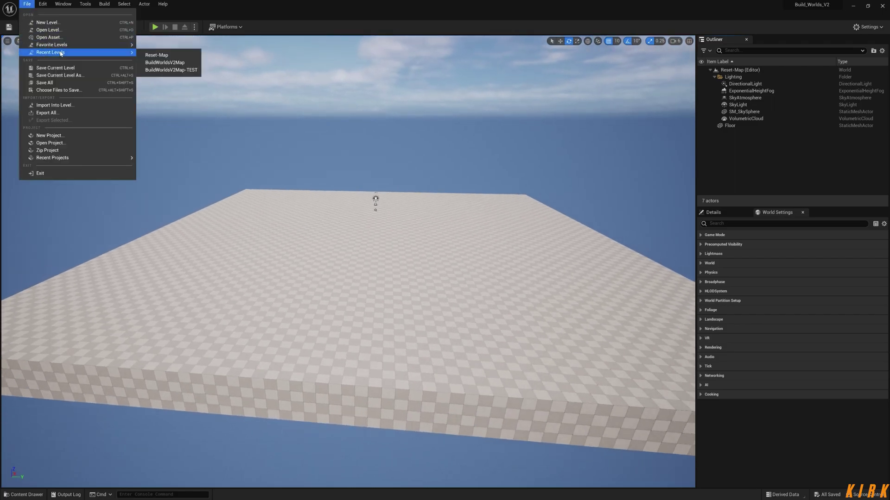
pyautogui.click(183, 64)
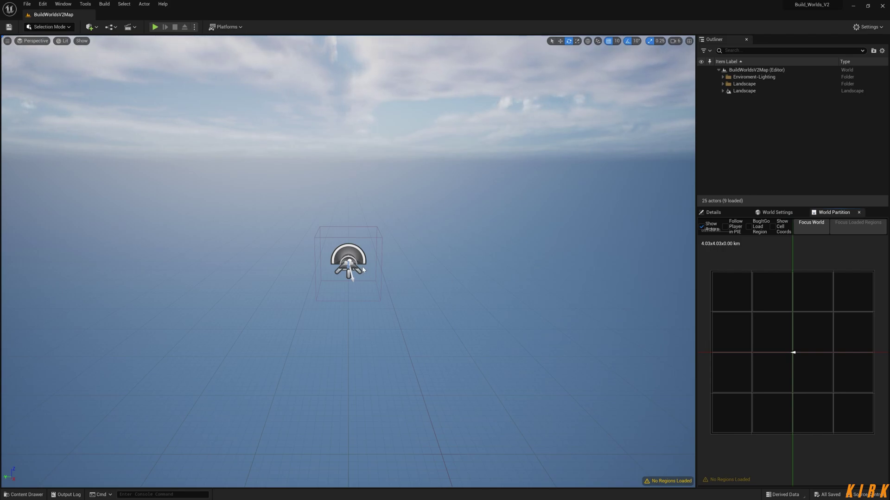
pyautogui.press('s')
pyautogui.moveTo(391, 265)
pyautogui.mouseDown(button='right')
pyautogui.moveTo(398, 278)
pyautogui.moveTo(387, 277)
pyautogui.mouseUp(button='right')
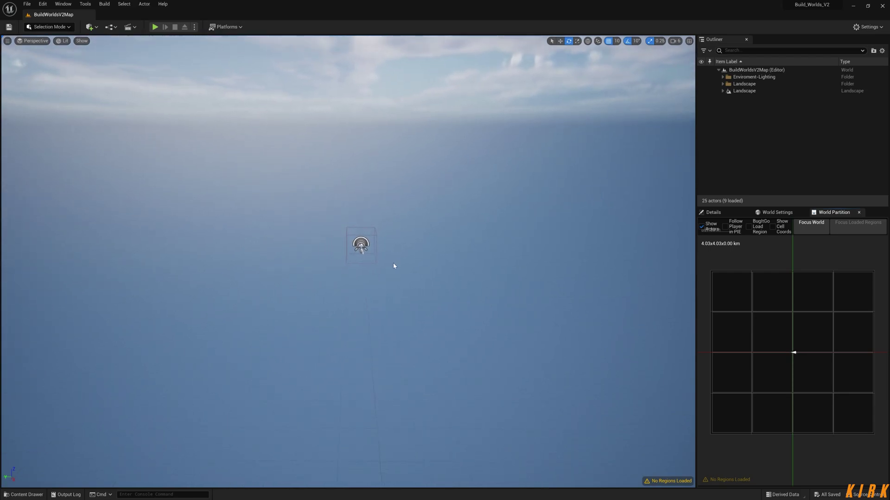
# Step: Check the World Partition grid cells and examine the streaming proxies under the Landscape actor in the Outliner
pyautogui.moveTo(879, 255); pyautogui.dragTo(707, 448)
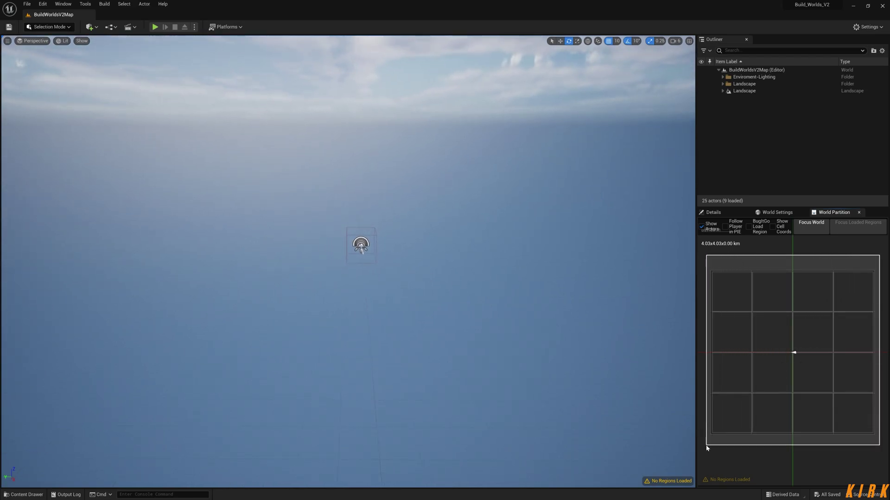
pyautogui.click(760, 456)
pyautogui.click(722, 91)
pyautogui.scroll(-1, 788, 118)
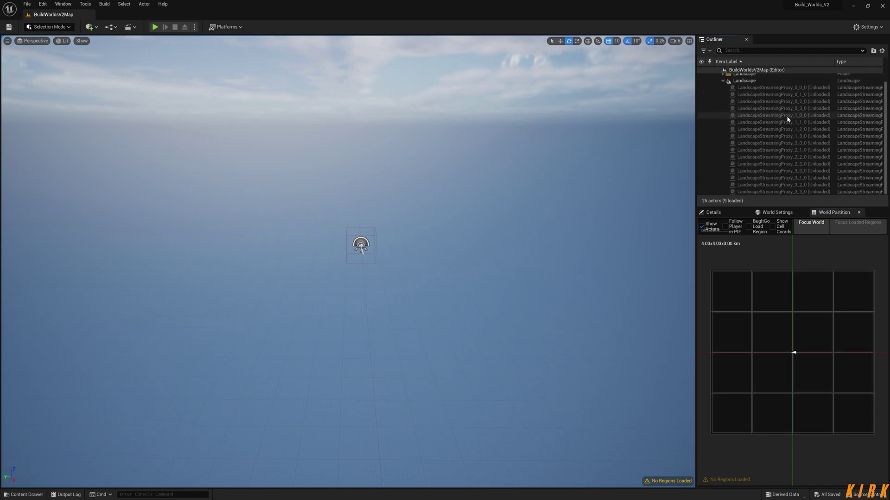
pyautogui.scroll(1, 788, 119)
pyautogui.click(722, 91)
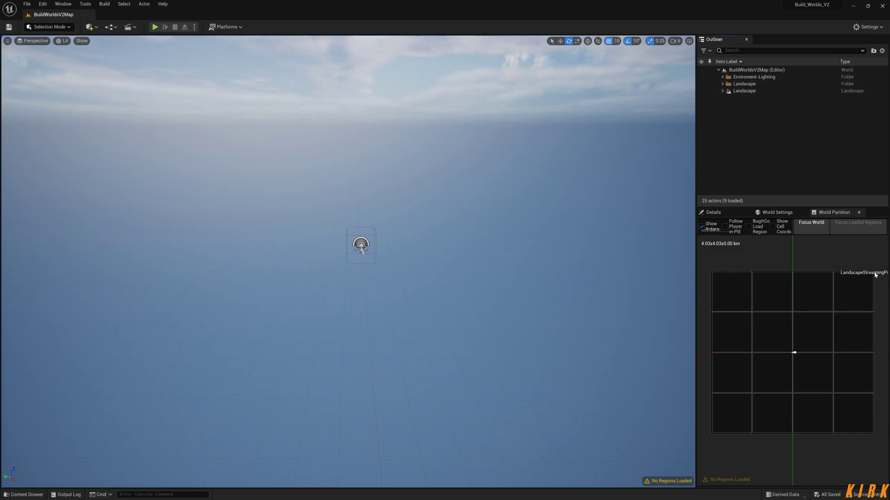
# Step: Load a region selected around all the World Partition grid cells, view the landscape, and unload the region again
pyautogui.moveTo(882, 253); pyautogui.dragTo(704, 450)
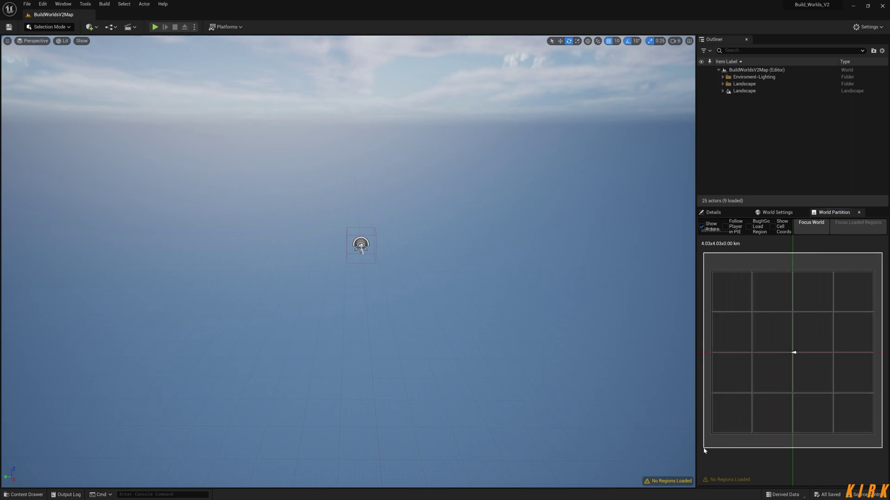
pyautogui.rightClick(728, 416)
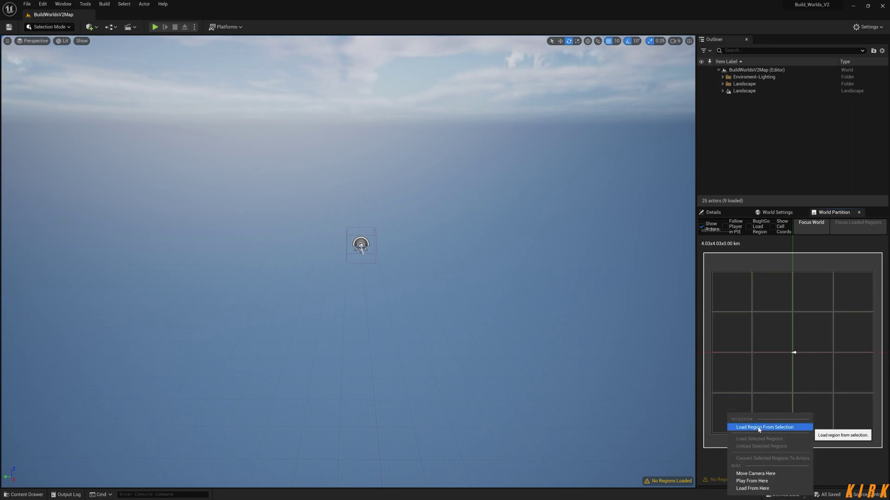
pyautogui.click(759, 428)
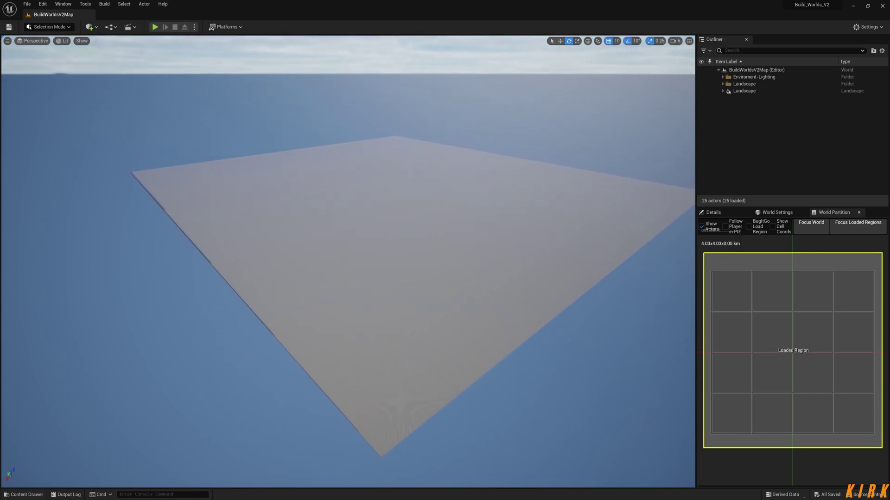
pyautogui.rightClick(854, 296)
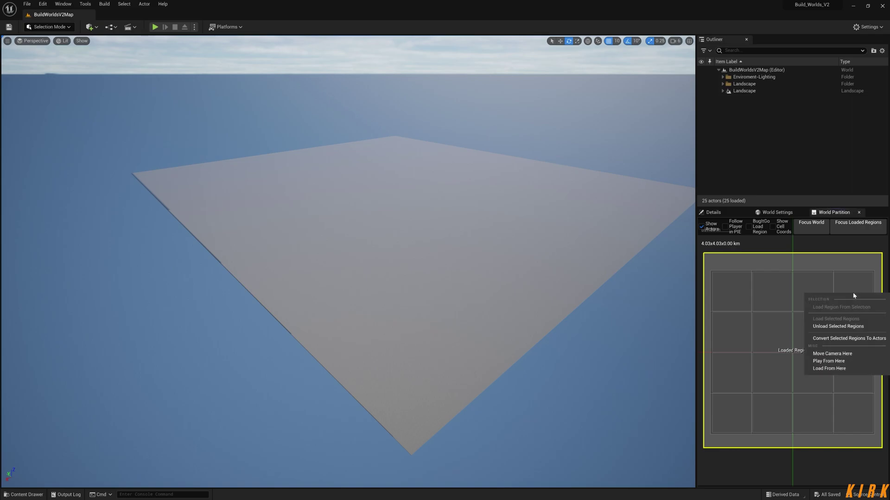
pyautogui.click(852, 327)
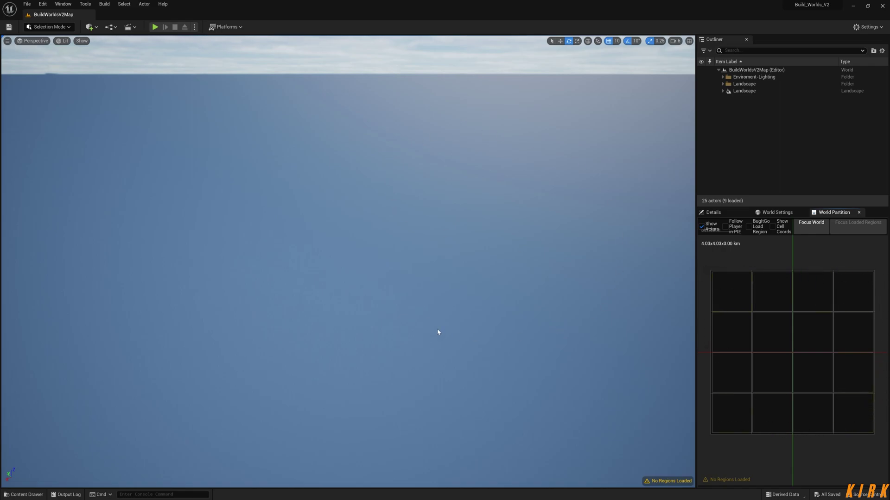
# Step: Try to load the region once more from a selection around the whole World Partition grid
pyautogui.moveTo(876, 258); pyautogui.dragTo(704, 444)
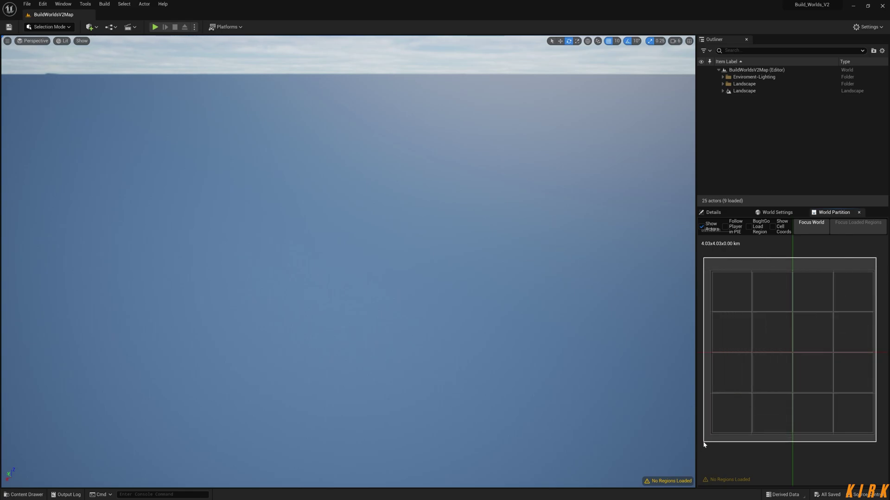
pyautogui.rightClick(825, 288)
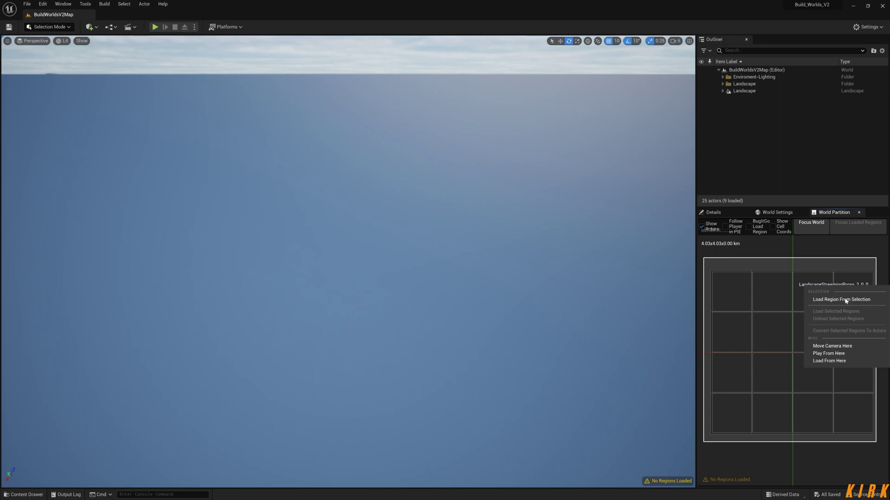
pyautogui.click(834, 299)
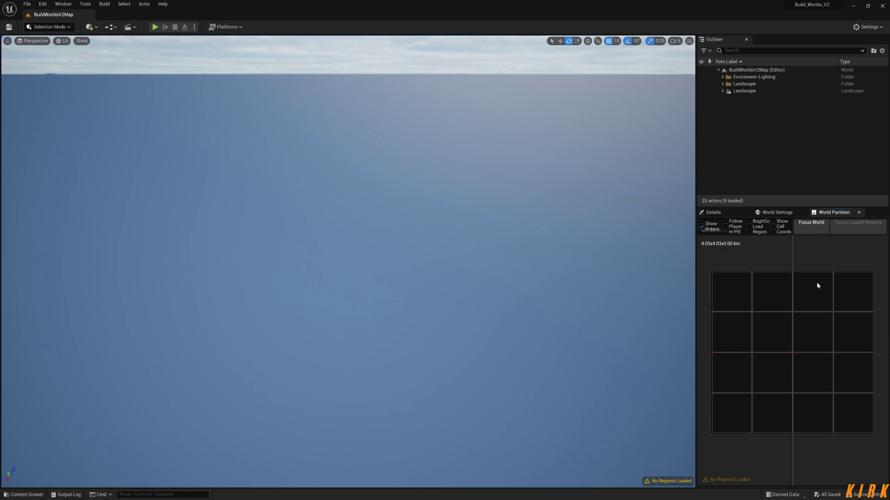
# Step: Examine the Landscape actor's streaming proxies in the Outliner, selecting them all from LandscapeStreamingProxy_0_0_0 to LandscapeStreamingProxy_3_3_0
pyautogui.click(722, 90)
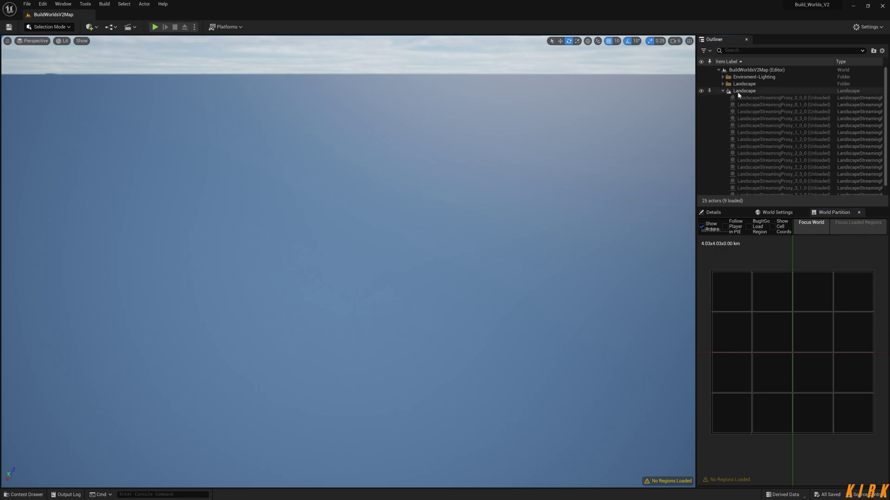
pyautogui.scroll(-1, 783, 116)
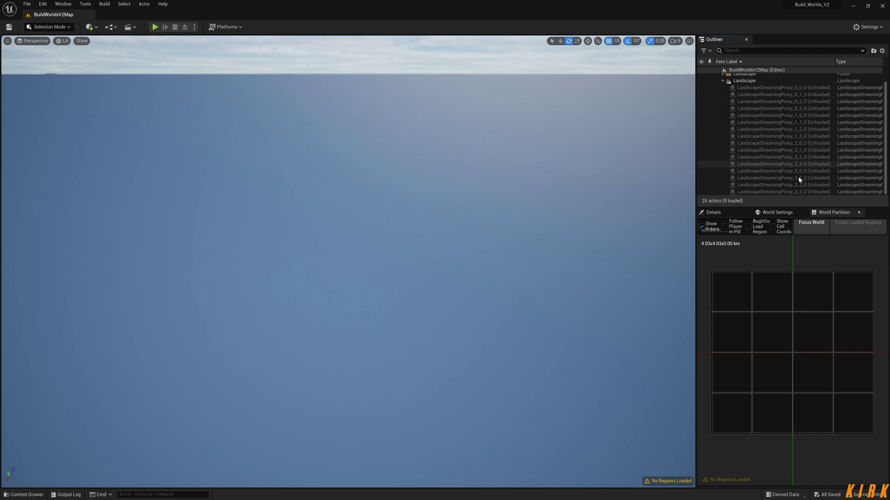
pyautogui.click(792, 87)
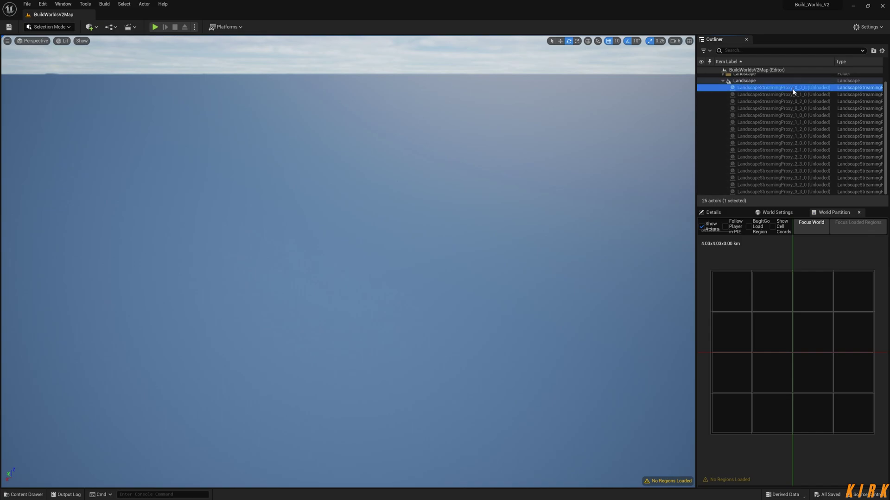
pyautogui.keyDown('shift'); pyautogui.click(790, 191); pyautogui.keyUp('shift')
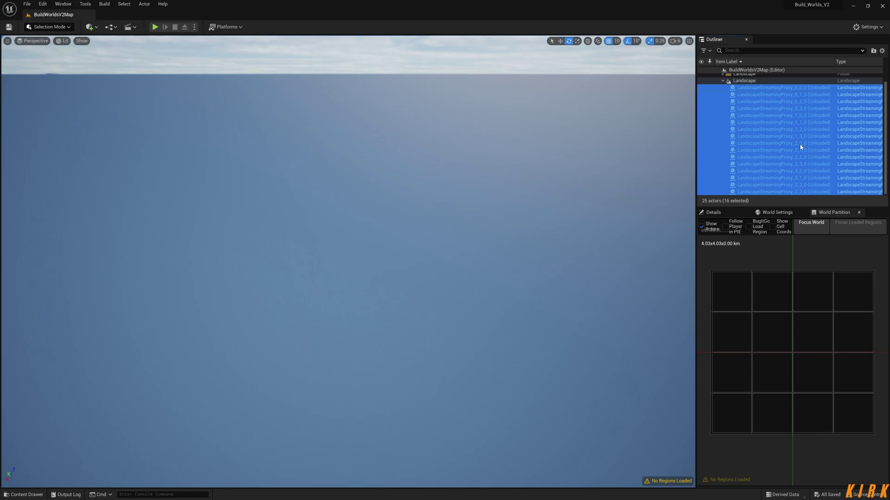
pyautogui.scroll(1, 777, 144)
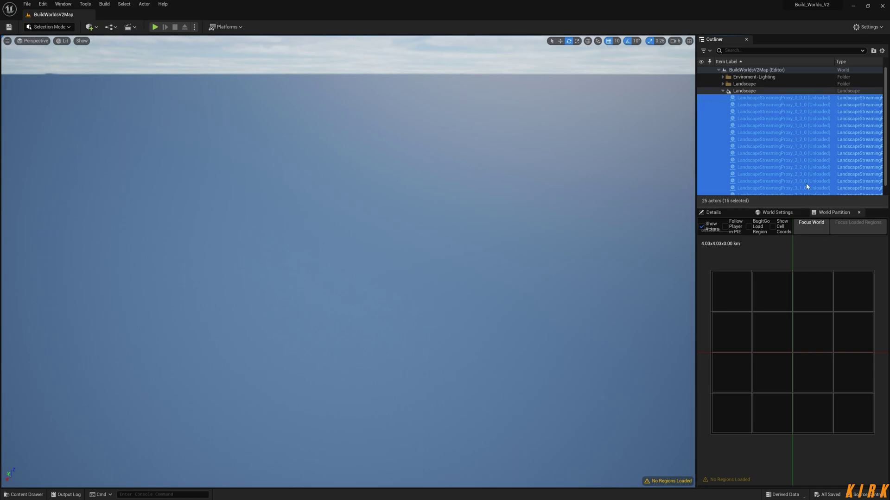
pyautogui.click(722, 91)
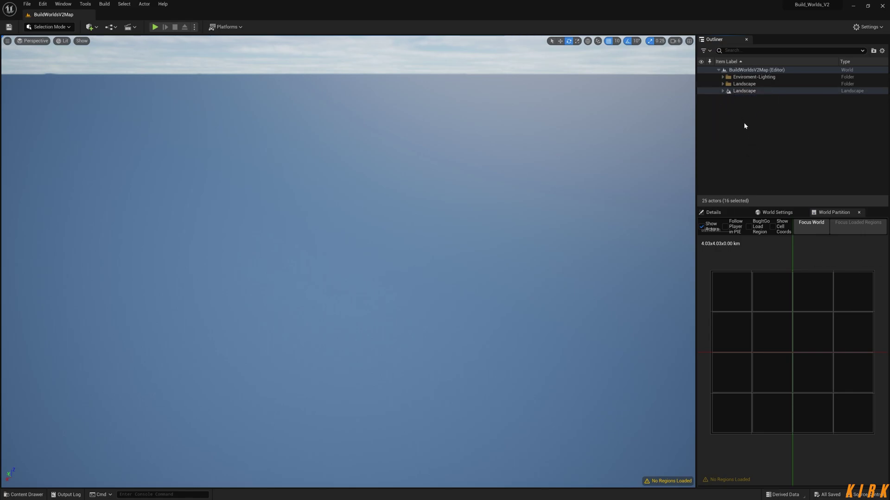
# Step: Check the edit options available for the Landscape actor, and view its streaming proxies in the Outliner once more
pyautogui.rightClick(746, 92)
pyautogui.moveTo(781, 162)
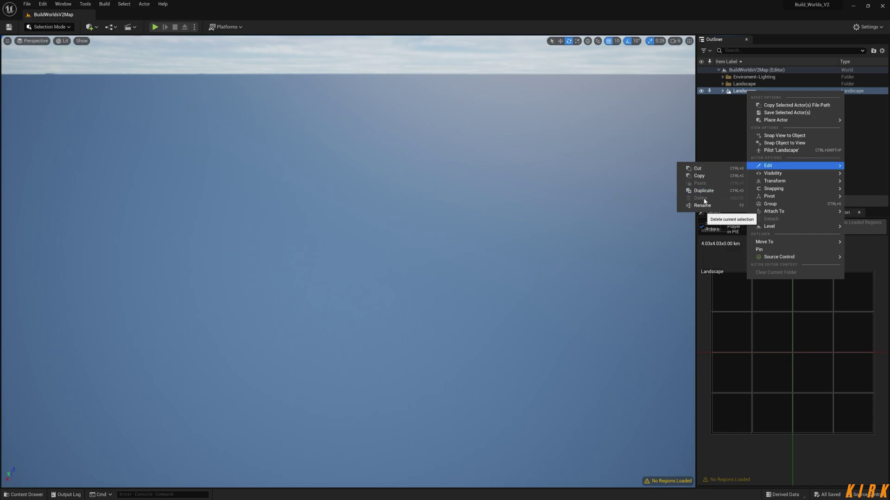
pyautogui.press('Escape')
pyautogui.click(723, 91)
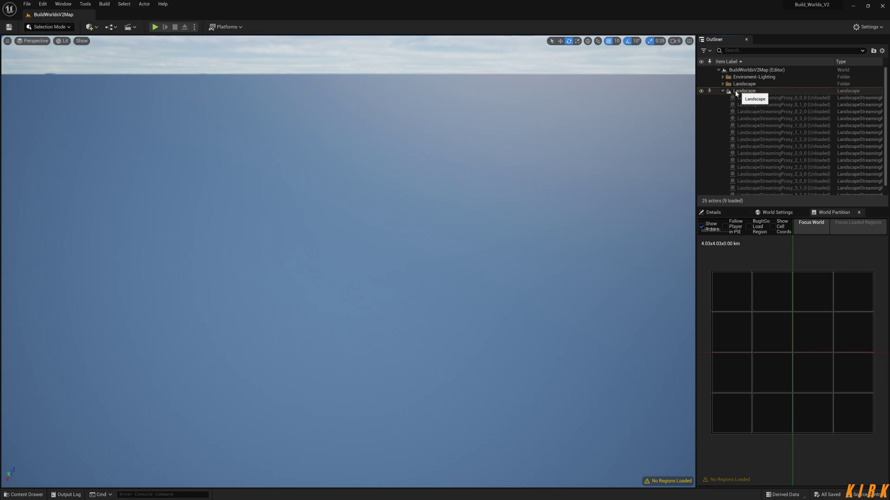
pyautogui.click(723, 90)
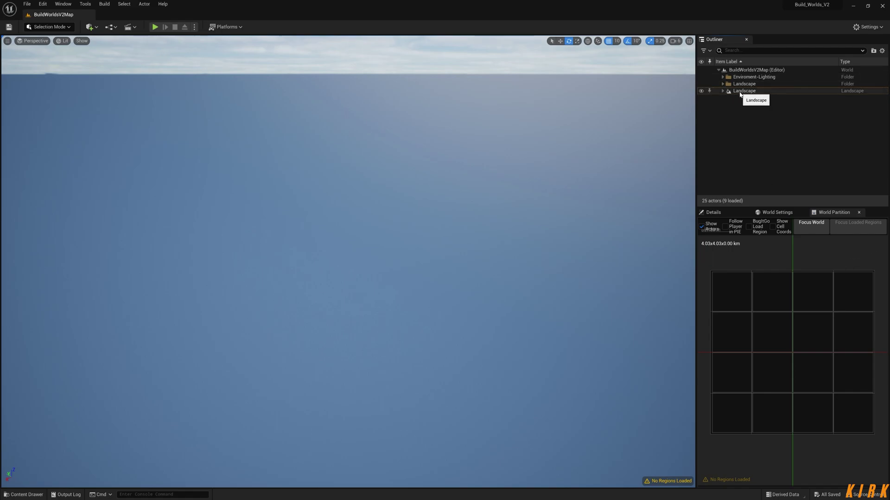
pyautogui.moveTo(881, 255); pyautogui.dragTo(703, 441)
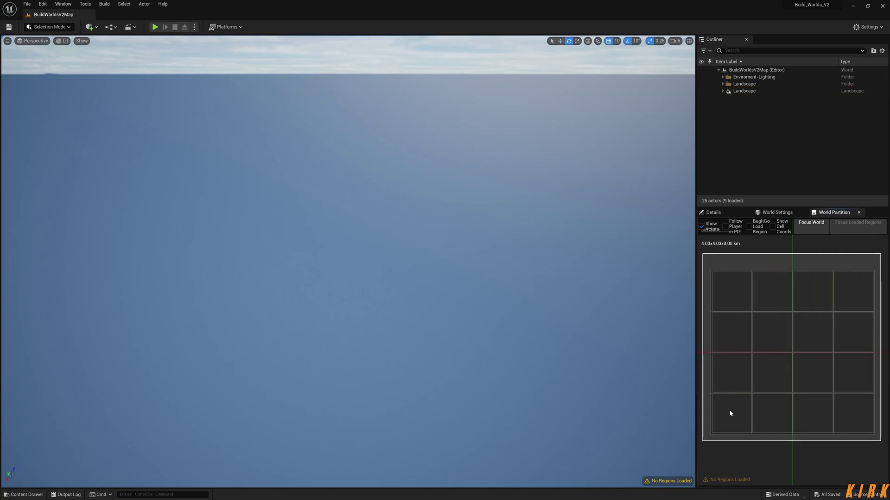
pyautogui.rightClick(730, 411)
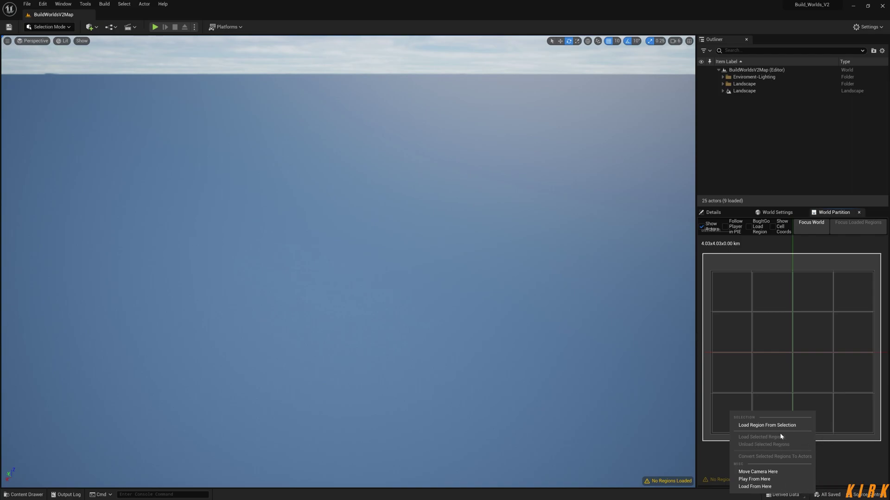
pyautogui.click(865, 457)
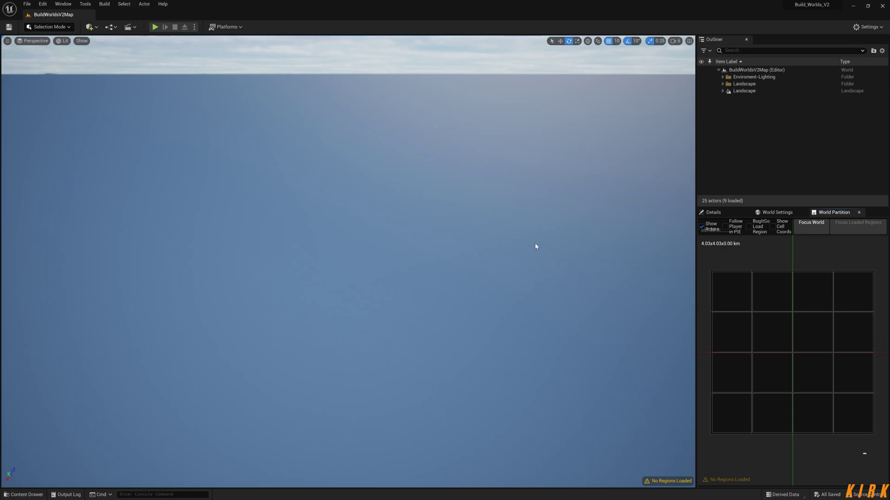
# Step: Load the region from a selection around all the World Partition cells and view the landscape up close
pyautogui.moveTo(881, 258); pyautogui.dragTo(706, 442)
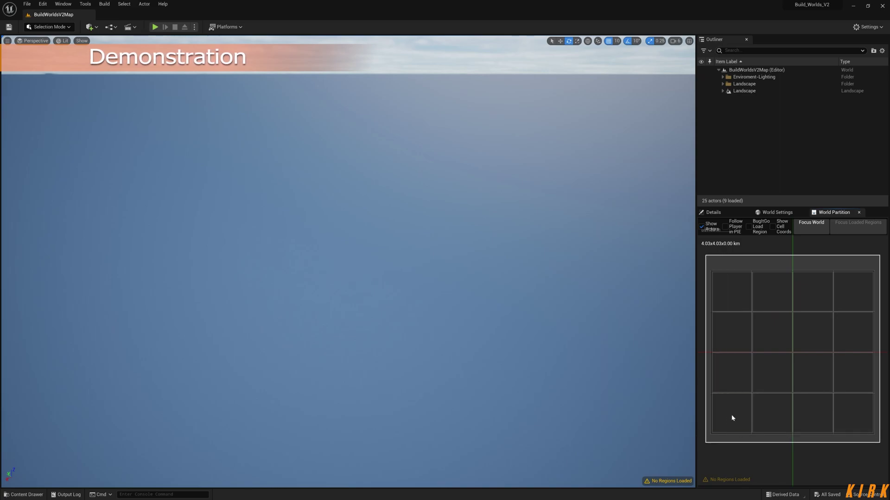
pyautogui.rightClick(733, 418)
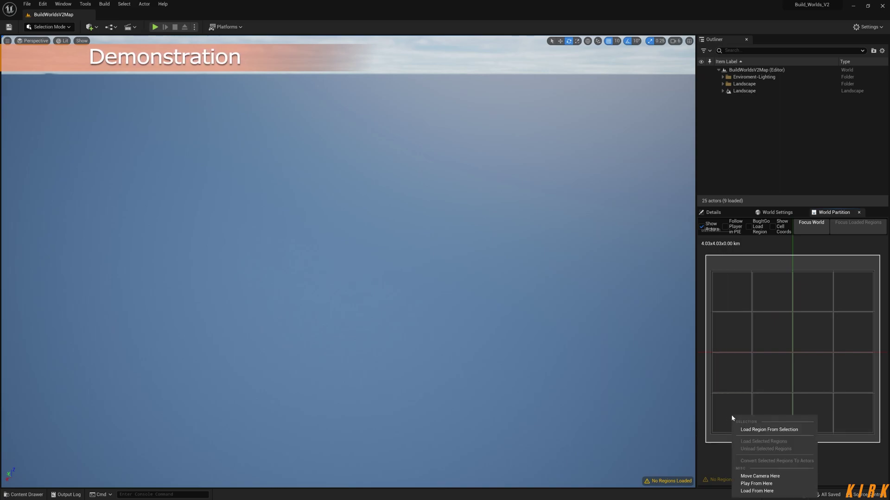
pyautogui.click(759, 430)
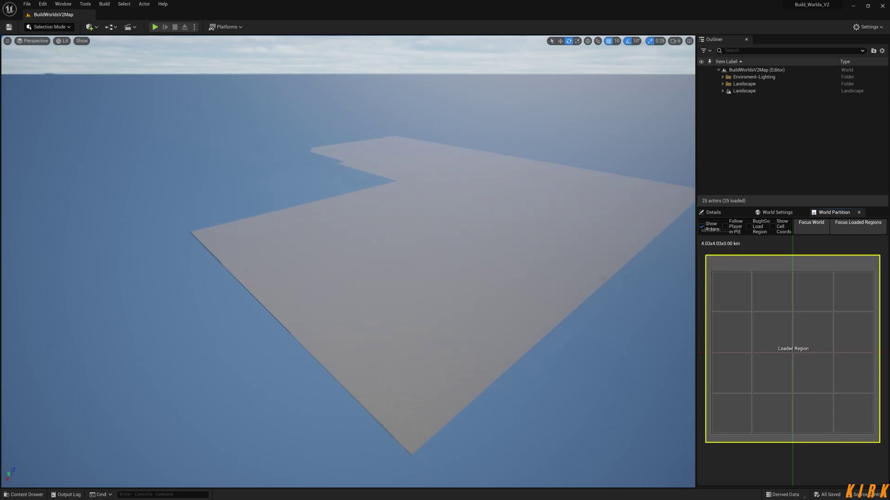
pyautogui.moveTo(486, 319)
pyautogui.mouseDown(button='right')
pyautogui.moveTo(521, 321)
pyautogui.moveTo(435, 391)
pyautogui.moveTo(435, 361)
pyautogui.mouseUp(button='right')
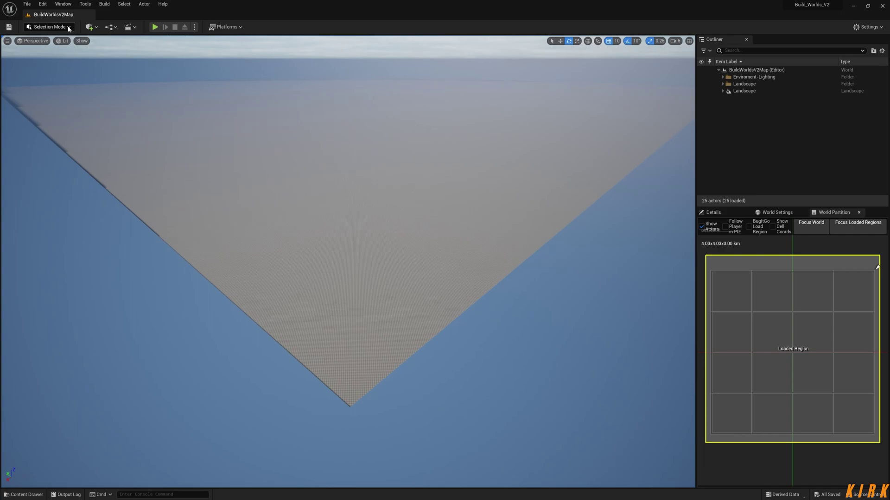
# Step: Sculpt tall mountains on the landscape in Landscape mode with tool strength 1.0 and brush size 8192
pyautogui.click(51, 27)
pyautogui.hotkey('shift', '2')
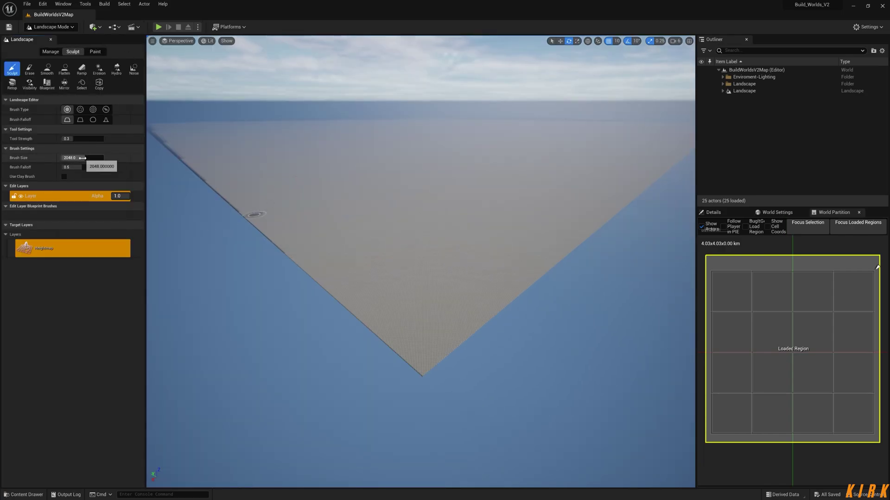
pyautogui.press('Return')
pyautogui.moveTo(435, 198)
pyautogui.mouseDown()
pyautogui.moveTo(442, 235)
pyautogui.moveTo(408, 234)
pyautogui.moveTo(421, 235)
pyautogui.moveTo(360, 163)
pyautogui.moveTo(401, 181)
pyautogui.moveTo(366, 218)
pyautogui.moveTo(440, 153)
pyautogui.moveTo(516, 191)
pyautogui.mouseUp()
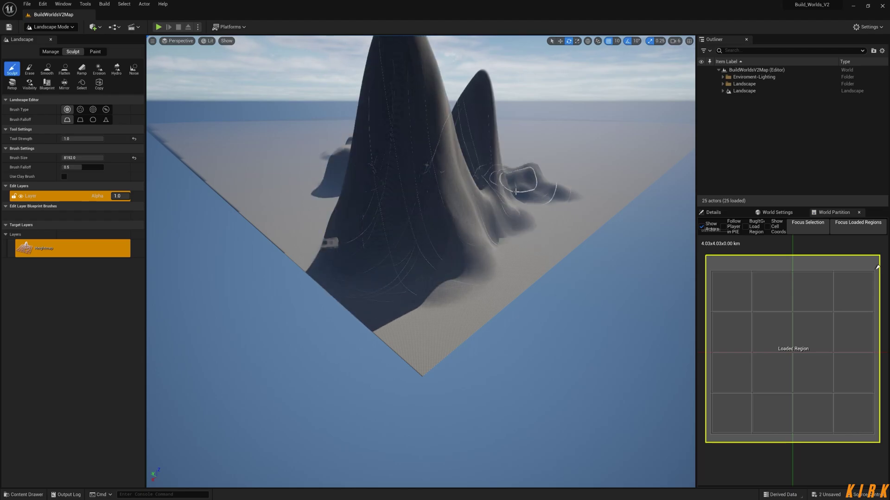
# Step: Return to Selection mode, clear the proxy selection, and view the sculpted mountains across the landscape
pyautogui.rightClick(508, 164)
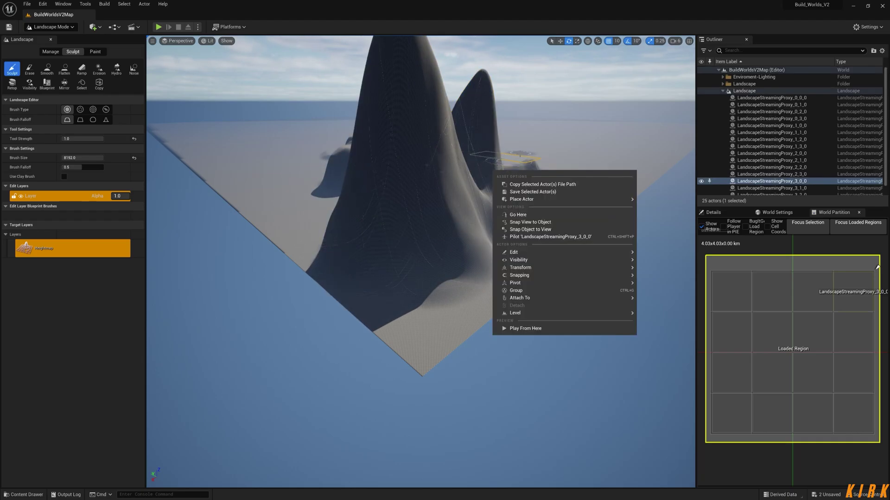
pyautogui.click(70, 28)
pyautogui.click(51, 39)
pyautogui.moveTo(383, 214)
pyautogui.mouseDown(button='right')
pyautogui.moveTo(383, 185)
pyautogui.moveTo(352, 187)
pyautogui.moveTo(316, 208)
pyautogui.moveTo(209, 220)
pyautogui.moveTo(167, 252)
pyautogui.moveTo(134, 259)
pyautogui.moveTo(144, 260)
pyautogui.moveTo(134, 269)
pyautogui.moveTo(148, 194)
pyautogui.moveTo(141, 241)
pyautogui.moveTo(135, 207)
pyautogui.moveTo(141, 213)
pyautogui.mouseUp(button='right')
pyautogui.moveTo(363, 201); pyautogui.dragTo(361, 201, button='right')
pyautogui.press('Escape')
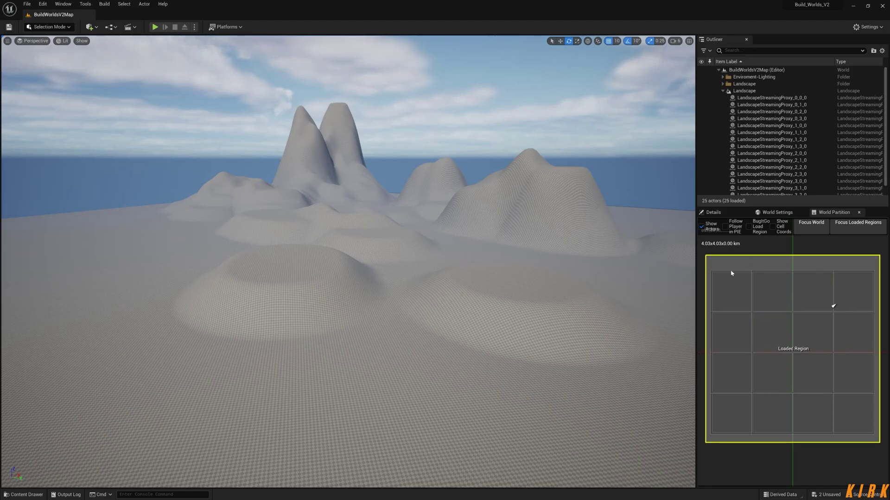
# Step: Test-play the level from a spot on the ground between the sculpted hills, and stop the session
pyautogui.press('w')
pyautogui.moveTo(201, 121); pyautogui.dragTo(202, 139, button='right')
pyautogui.press('s')
pyautogui.press('w')
pyautogui.press('s')
pyautogui.press('w')
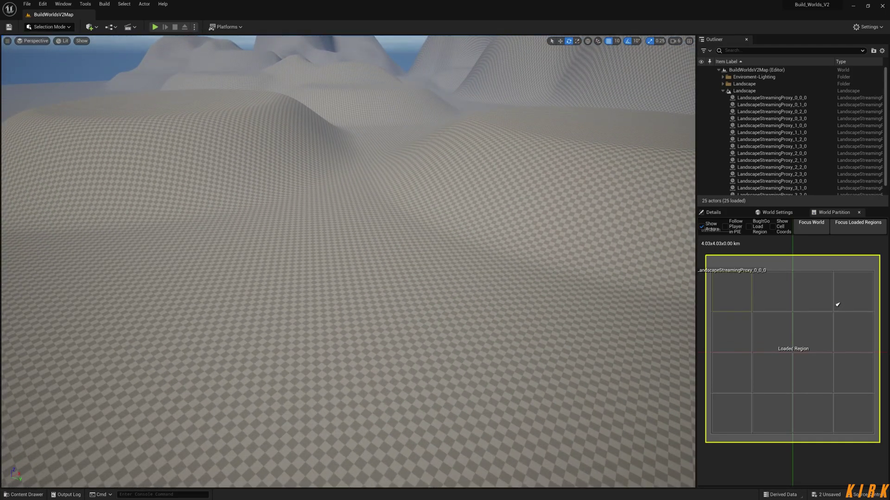
pyautogui.rightClick(353, 301)
pyautogui.click(398, 458)
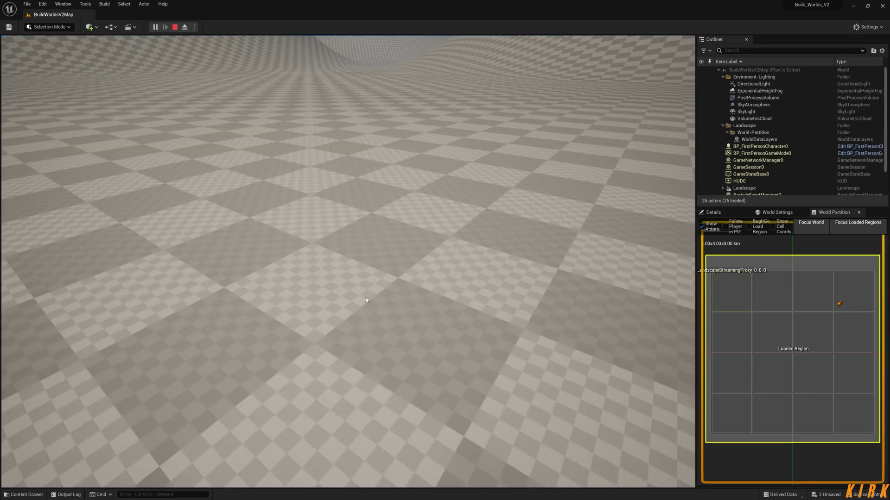
pyautogui.click(402, 304)
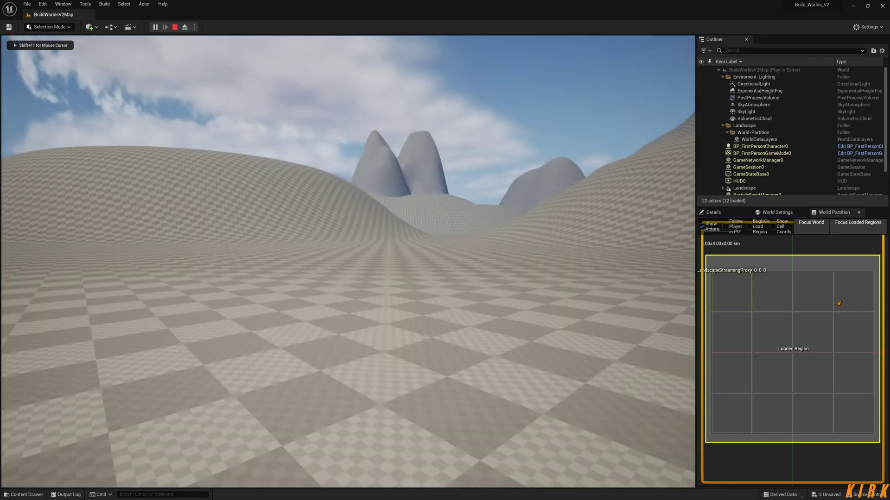
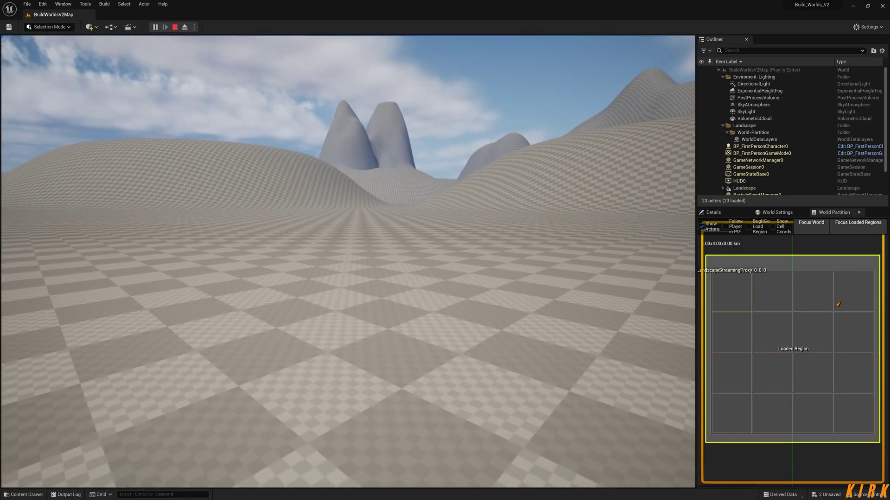
pyautogui.press('Escape')
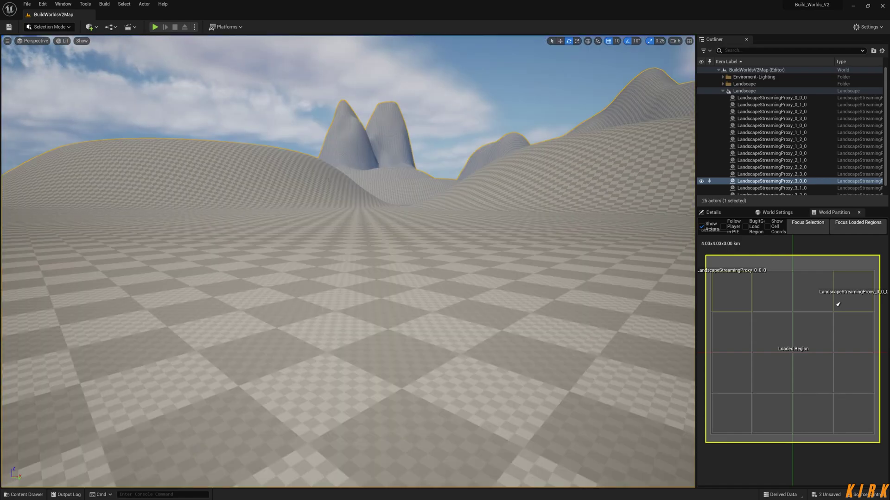
# Step: Open the BP_FirstPersonCharacter blueprint from the Blueprints folder inside the FirstPerson content folder
pyautogui.click(25, 494)
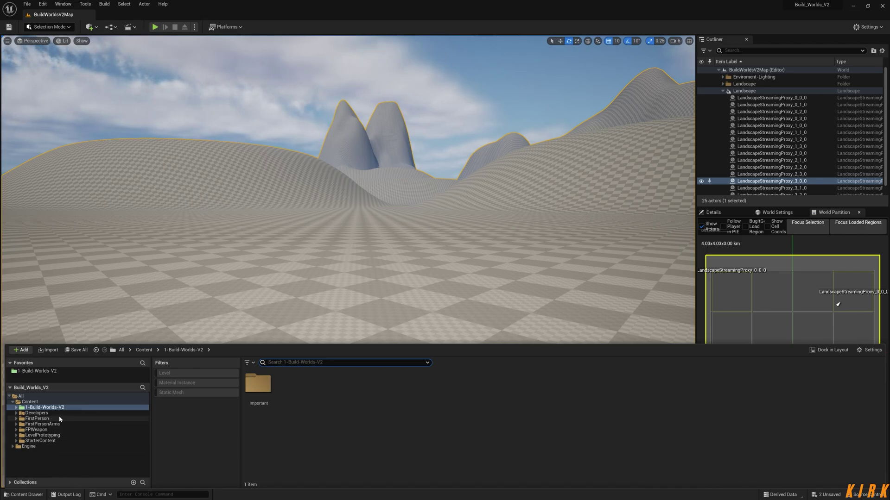
pyautogui.click(42, 419)
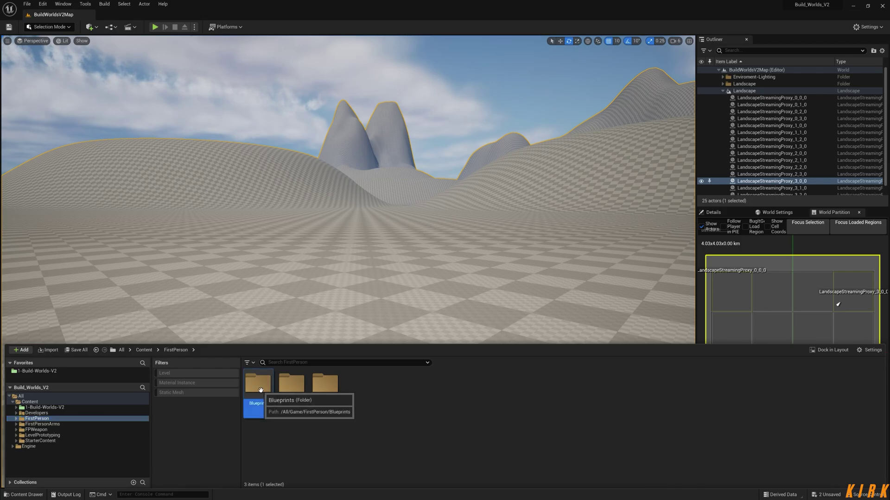
pyautogui.doubleClick(268, 393)
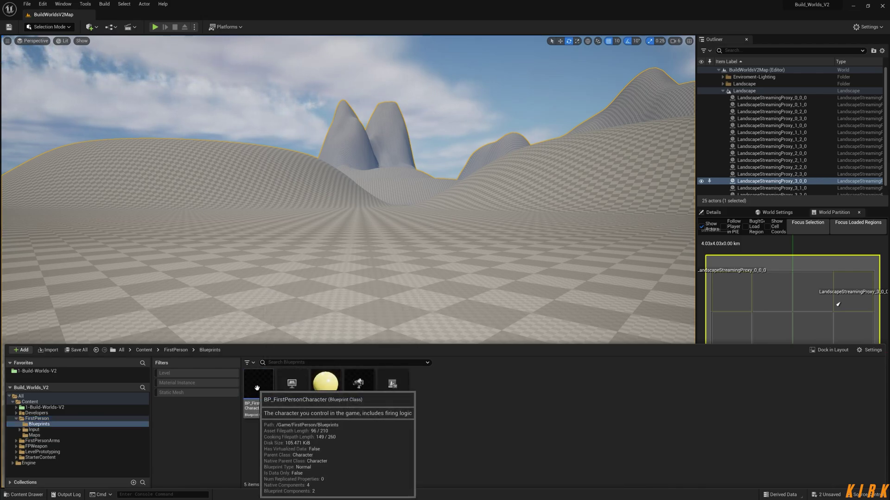
pyautogui.click(260, 390)
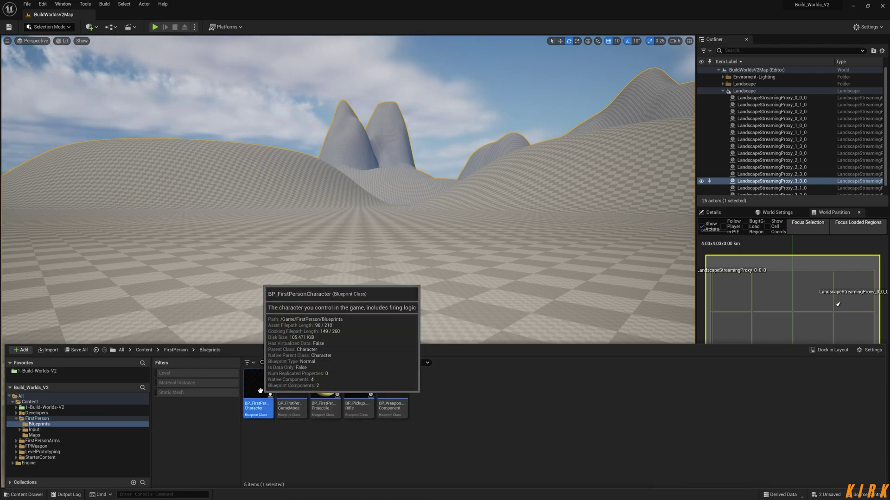
pyautogui.doubleClick(260, 392)
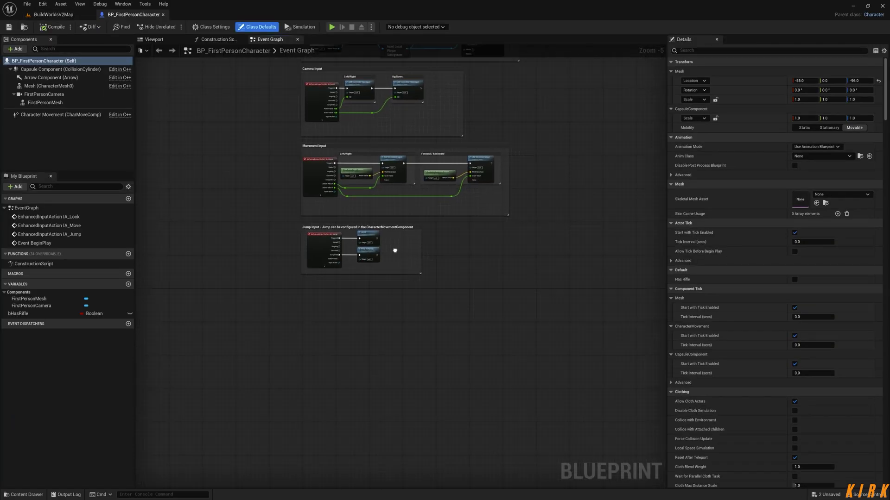
# Step: Look over the blueprint's camera, movement and jump input graphs, and show the settings of the Character Movement component
pyautogui.scroll(-2, 350, 354)
pyautogui.scroll(4, 431, 338)
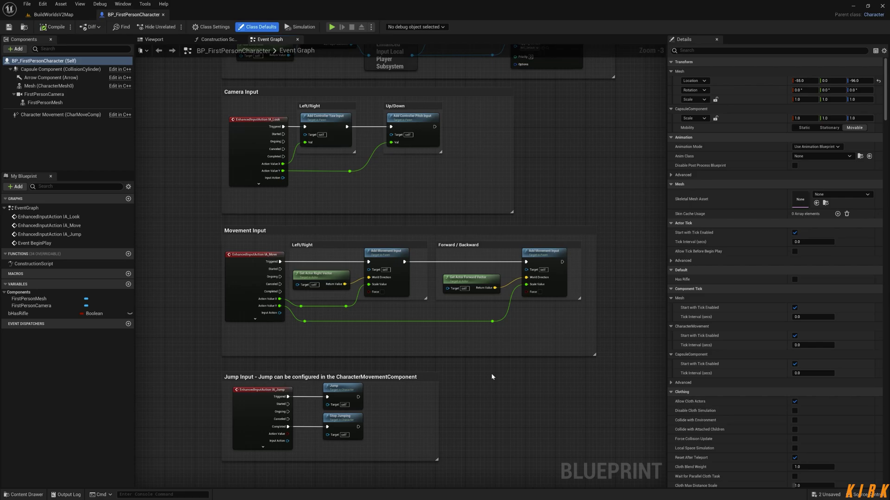
pyautogui.moveTo(527, 334); pyautogui.dragTo(520, 375, button='right')
pyautogui.scroll(-1, 502, 367)
pyautogui.scroll(1, 496, 343)
pyautogui.scroll(-1, 521, 376)
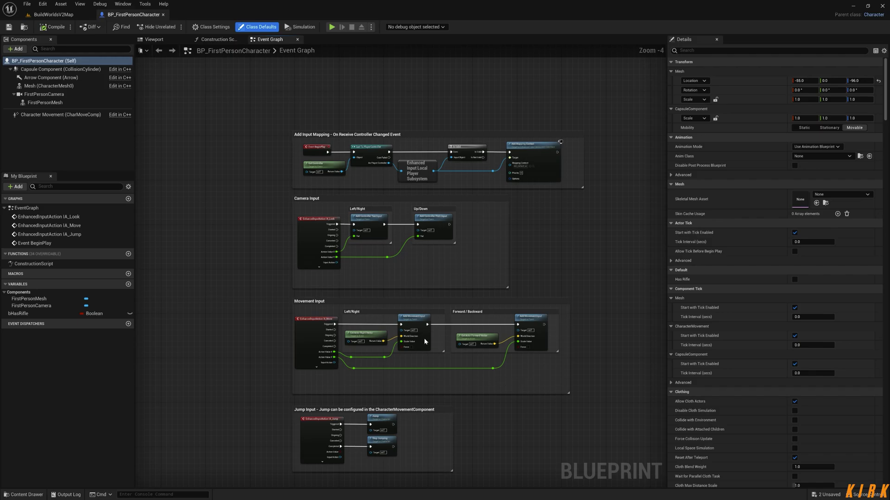
pyautogui.moveTo(548, 340); pyautogui.dragTo(536, 307, button='right')
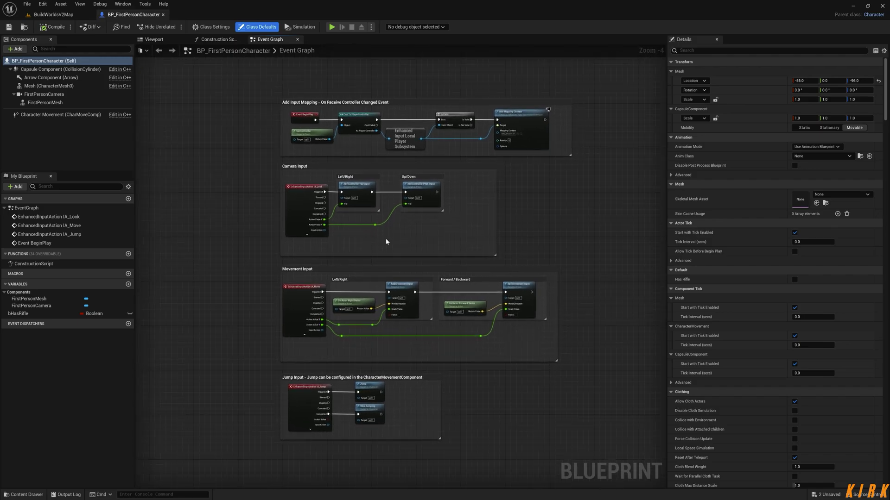
pyautogui.moveTo(518, 383); pyautogui.dragTo(500, 377, button='right')
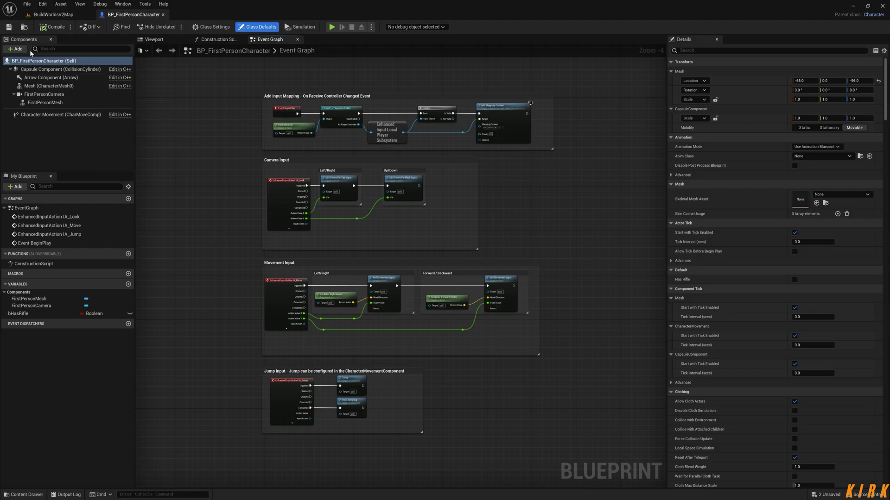
pyautogui.click(71, 115)
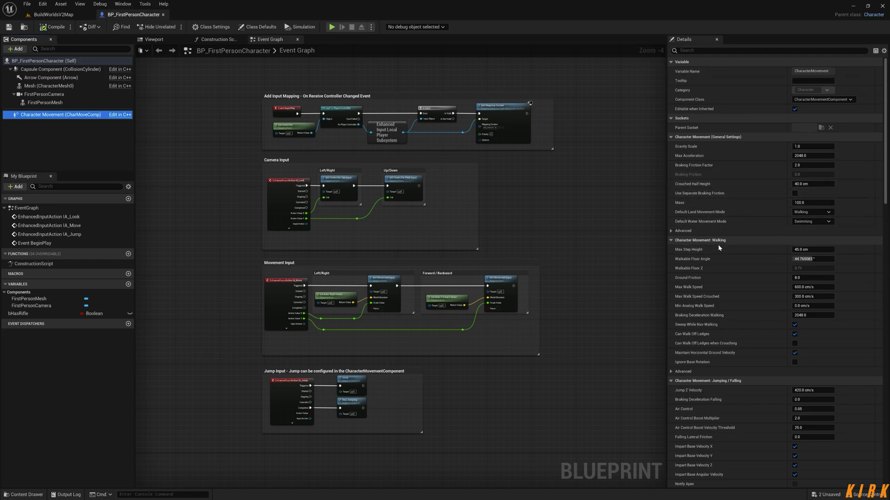
# Step: Set the Character Movement component's Max Walk Speed to 6000 cm/s
pyautogui.moveTo(700, 290)
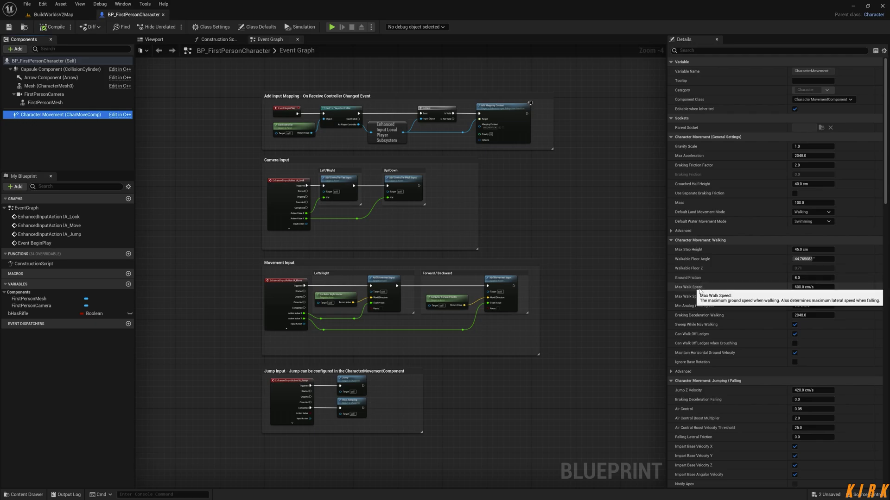
pyautogui.click(796, 288)
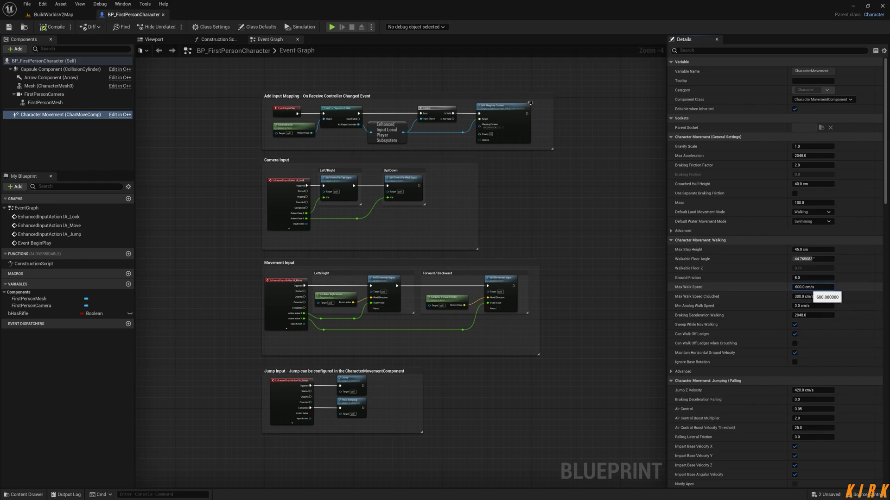
pyautogui.write('0')
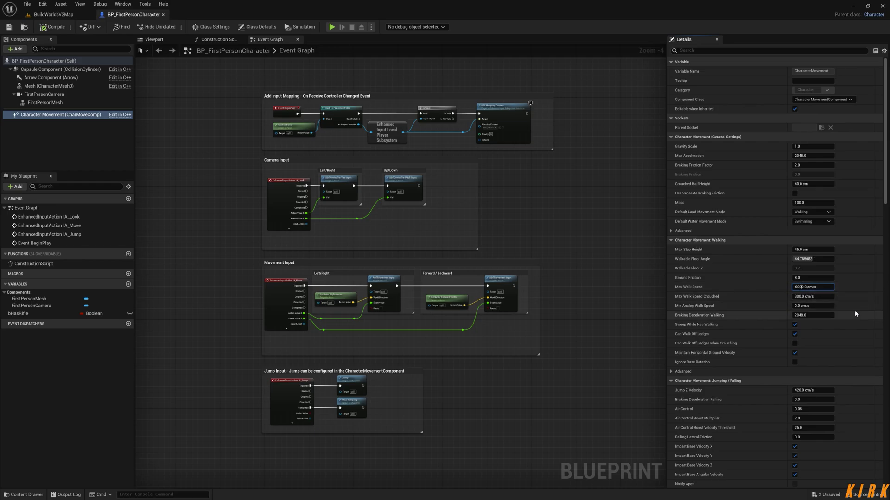
pyautogui.press('Return')
pyautogui.click(854, 289)
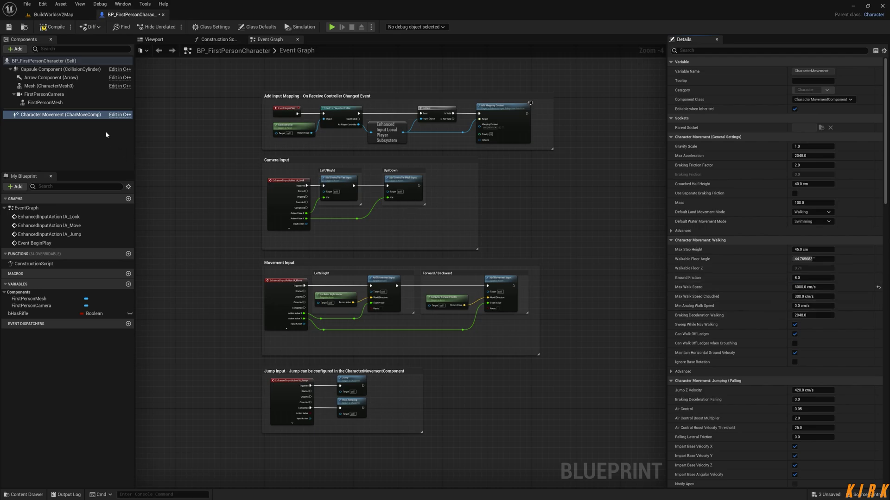
# Step: Clear the component selection, save the BP_FirstPersonCharacter blueprint and close it
pyautogui.click(14, 43)
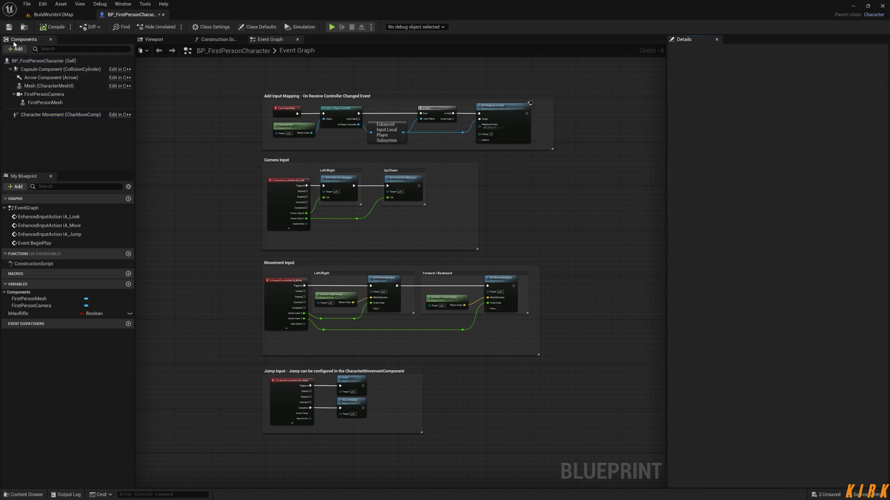
pyautogui.click(8, 28)
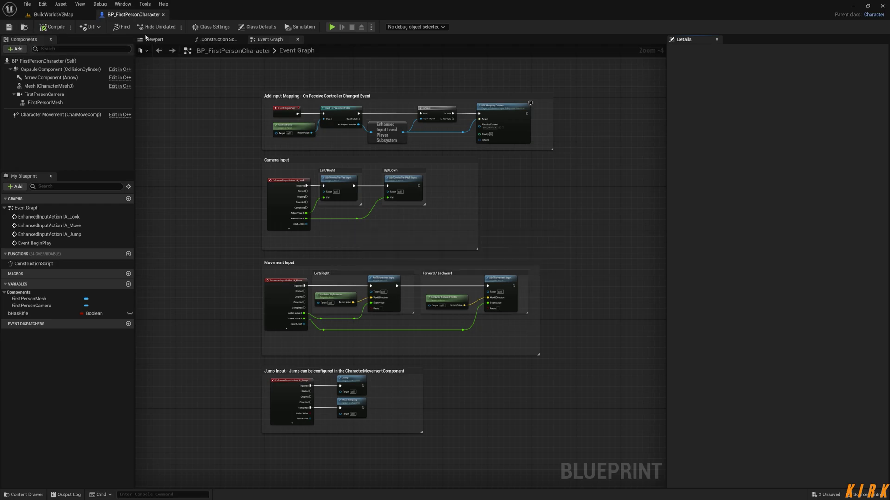
pyautogui.click(164, 16)
# Step: Start a test-play of the level from the checkered ground facing the sculpted hills, giving the game mouse control
pyautogui.moveTo(429, 298); pyautogui.dragTo(389, 288, button='right')
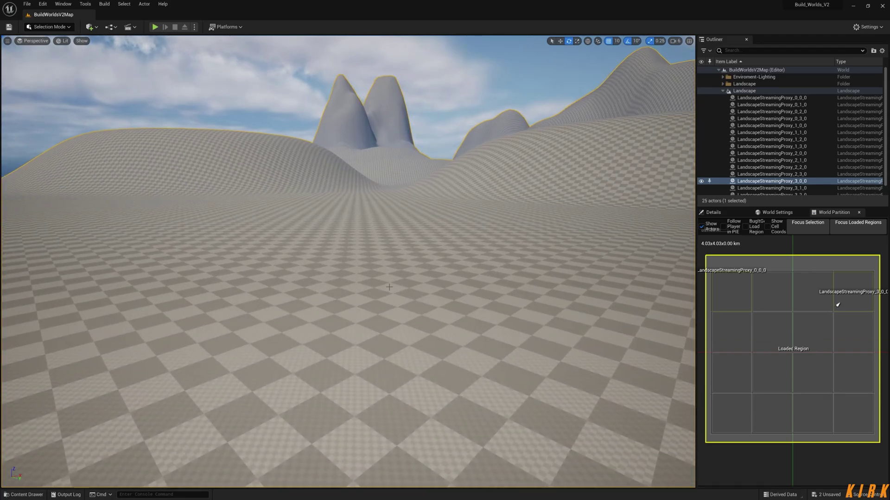
pyautogui.rightClick(358, 275)
pyautogui.click(403, 434)
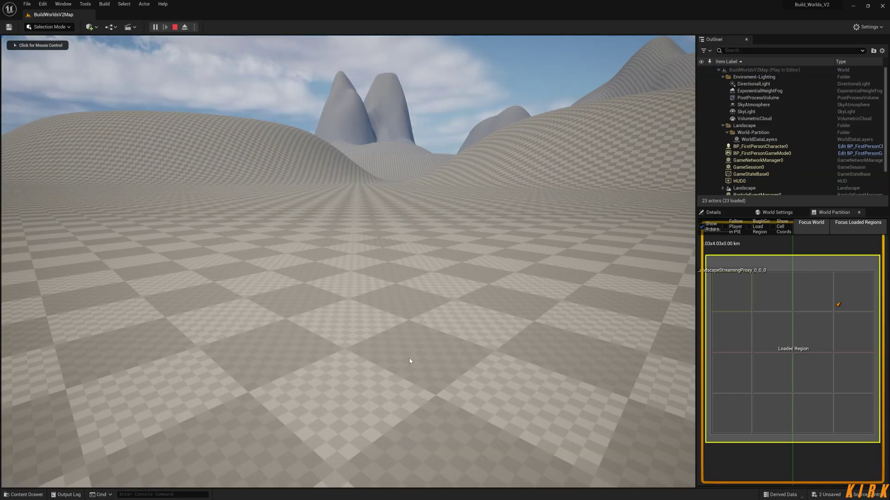
pyautogui.click(413, 333)
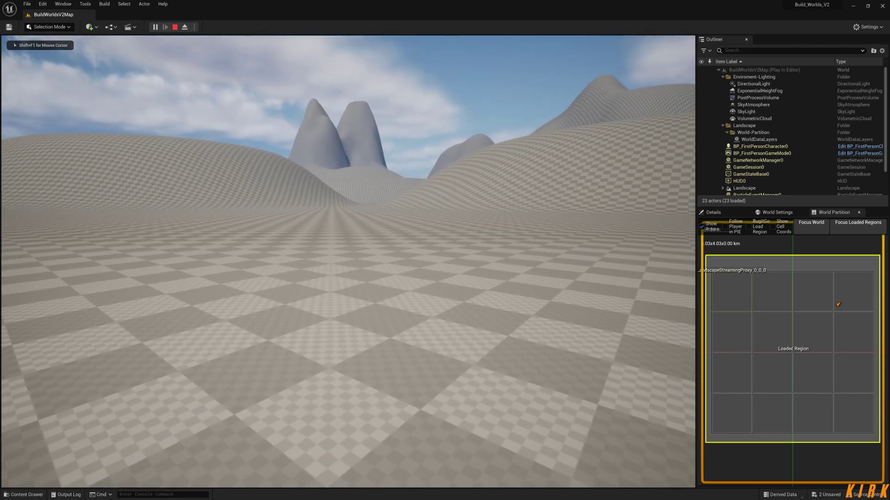
# Step: Run the character back and forth across the landscape, watching its position on the World Partition map, and end the play session
pyautogui.press('w')
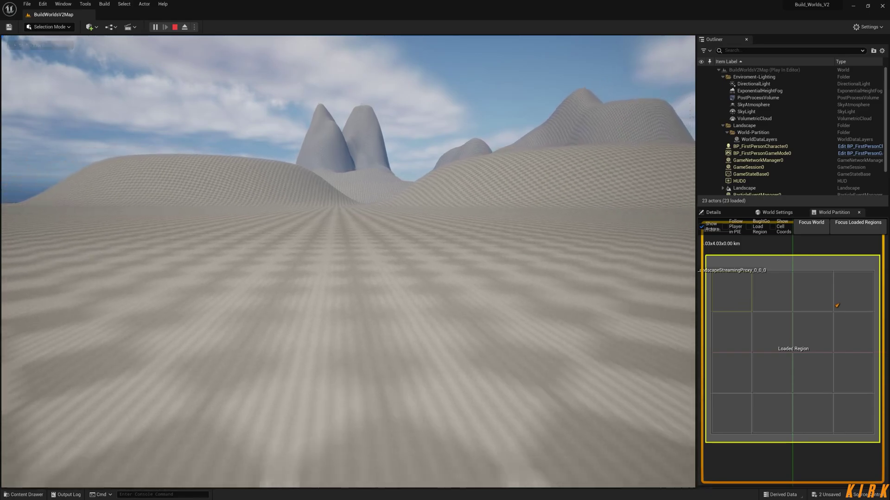
pyautogui.press('w')
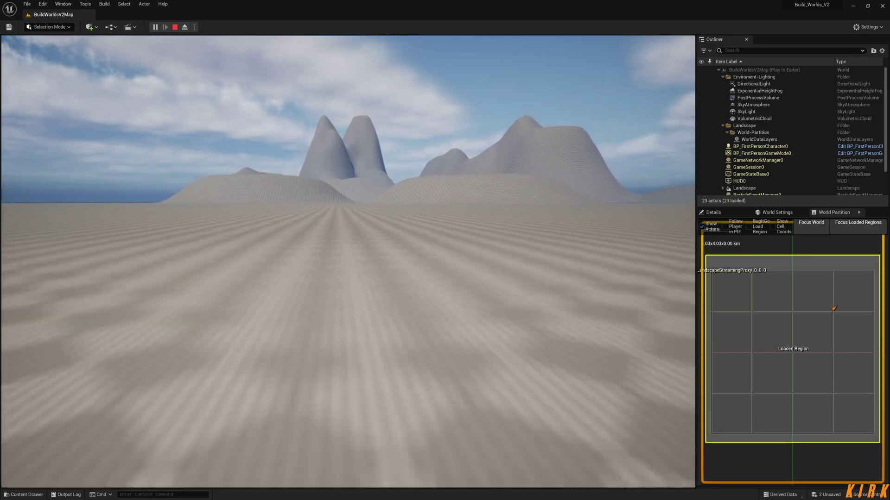
pyautogui.press('s')
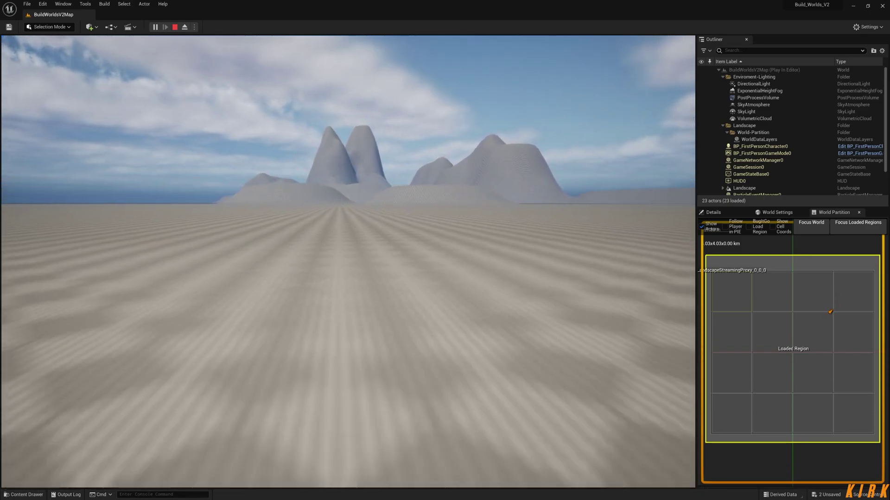
pyautogui.press('w')
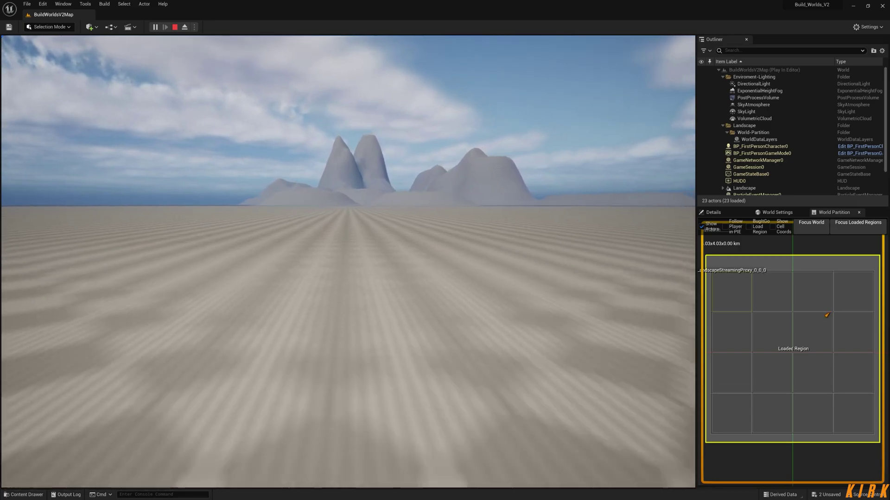
pyautogui.press('s')
pyautogui.press('s')
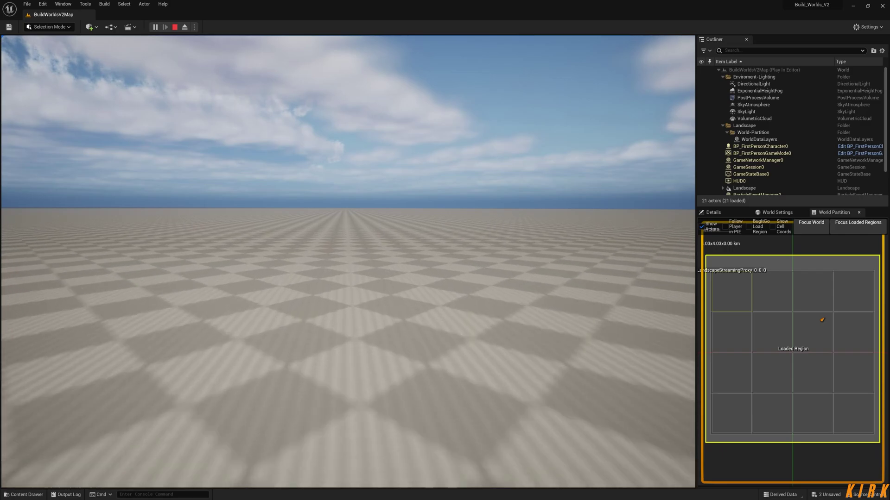
pyautogui.press('s')
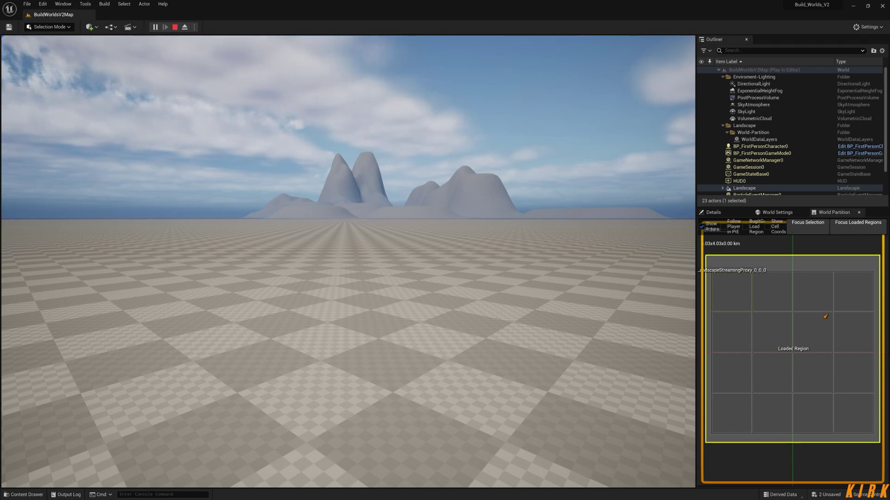
pyautogui.press('w')
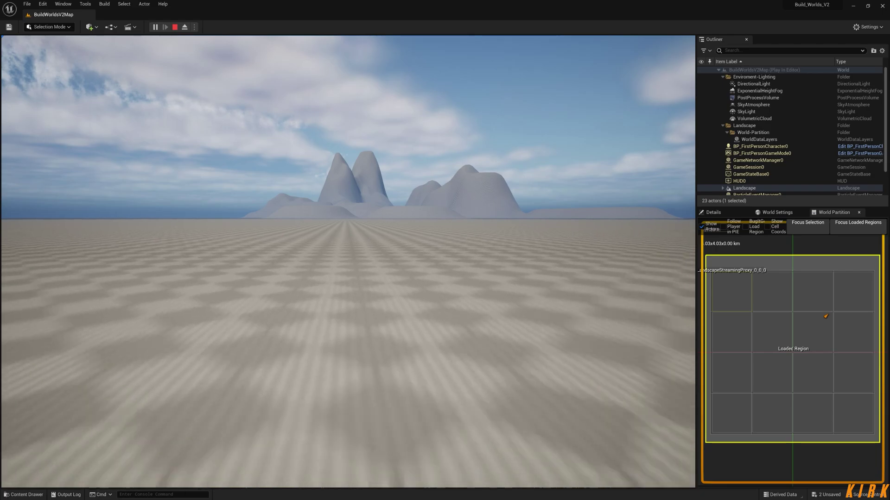
pyautogui.press('w')
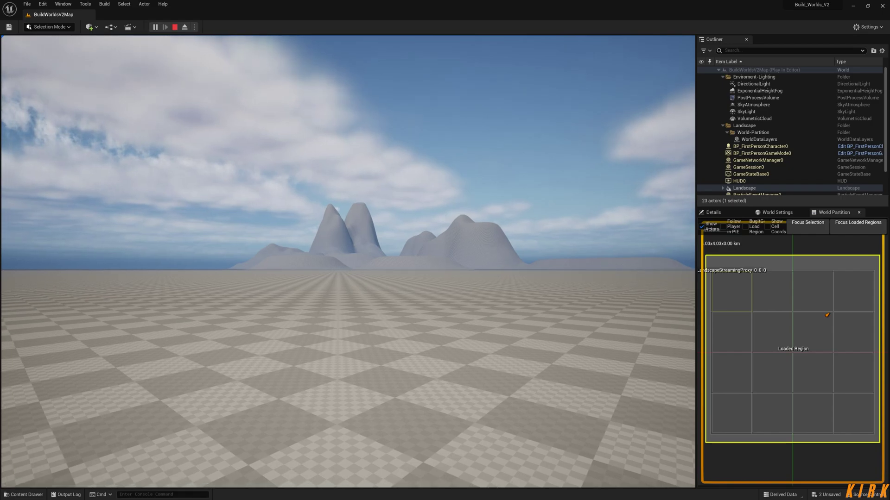
pyautogui.press('Escape')
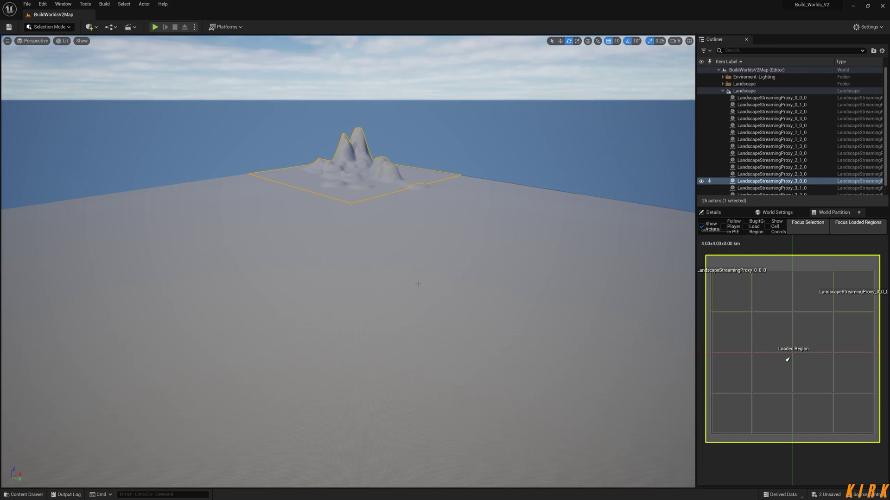
# Step: Unload the World Partition region that covers the whole landscape
pyautogui.rightClick(854, 285)
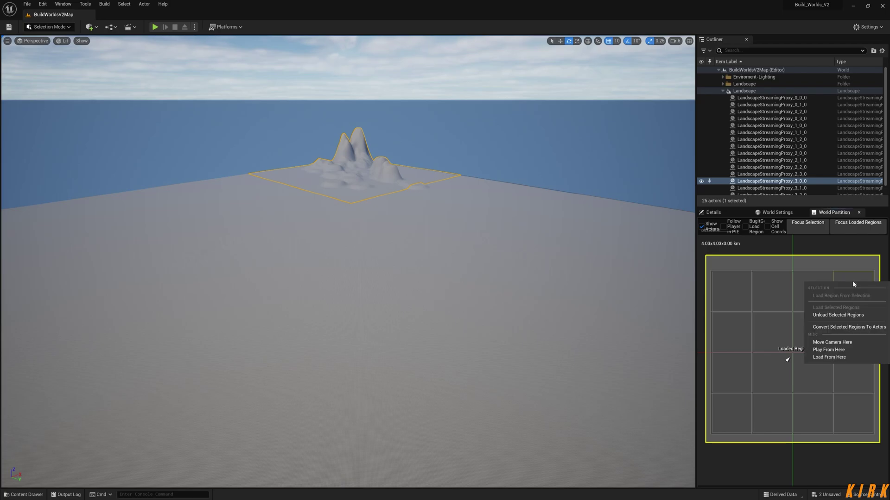
pyautogui.click(852, 314)
pyautogui.moveTo(578, 333); pyautogui.dragTo(617, 338, button='right')
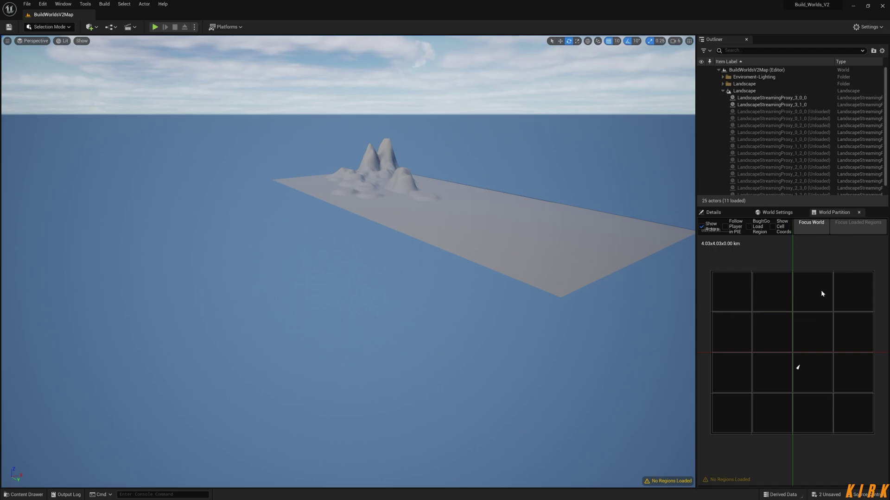
# Step: Load a region spanning all sixteen World Partition cells and view the complete landscape
pyautogui.moveTo(880, 256); pyautogui.dragTo(699, 447)
pyautogui.rightClick(732, 417)
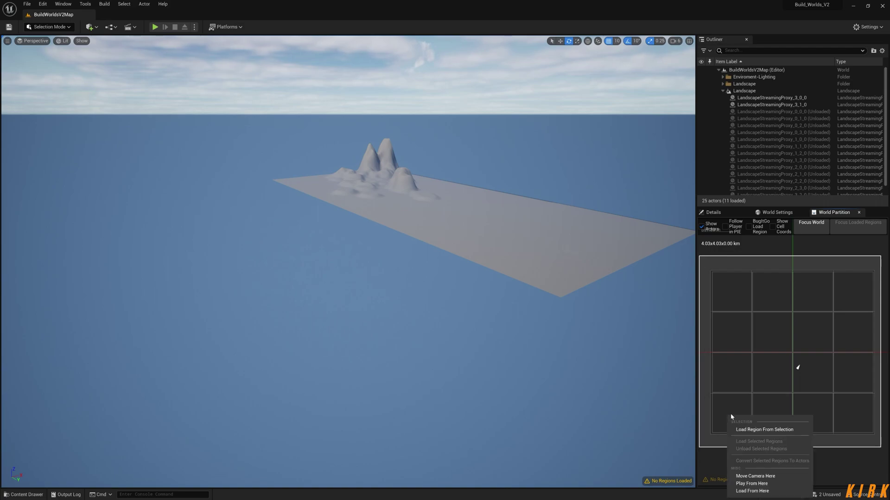
pyautogui.click(755, 430)
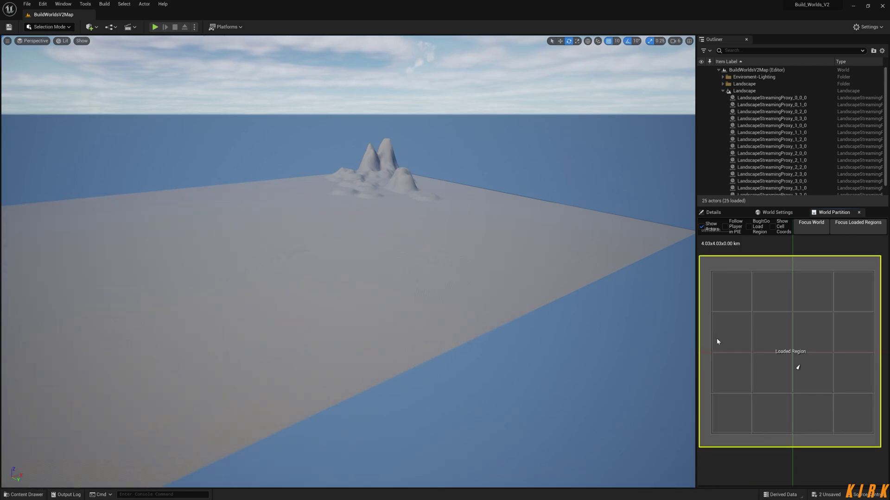
pyautogui.moveTo(542, 306)
pyautogui.mouseDown(button='right')
pyautogui.moveTo(581, 294)
pyautogui.moveTo(438, 301)
pyautogui.moveTo(466, 306)
pyautogui.mouseUp(button='right')
pyautogui.press('d')
pyautogui.press('s')
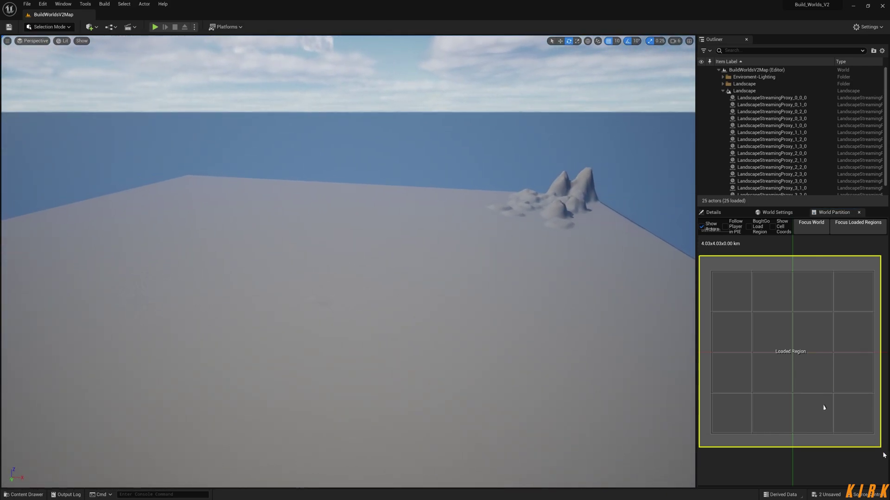
# Step: Save all unsaved changes and view the landscape from farther away
pyautogui.click(828, 495)
pyautogui.click(507, 333)
pyautogui.moveTo(394, 278)
pyautogui.mouseDown(button='right')
pyautogui.moveTo(319, 262)
pyautogui.moveTo(444, 263)
pyautogui.mouseUp(button='right')
pyautogui.press('a')
pyautogui.press('s')
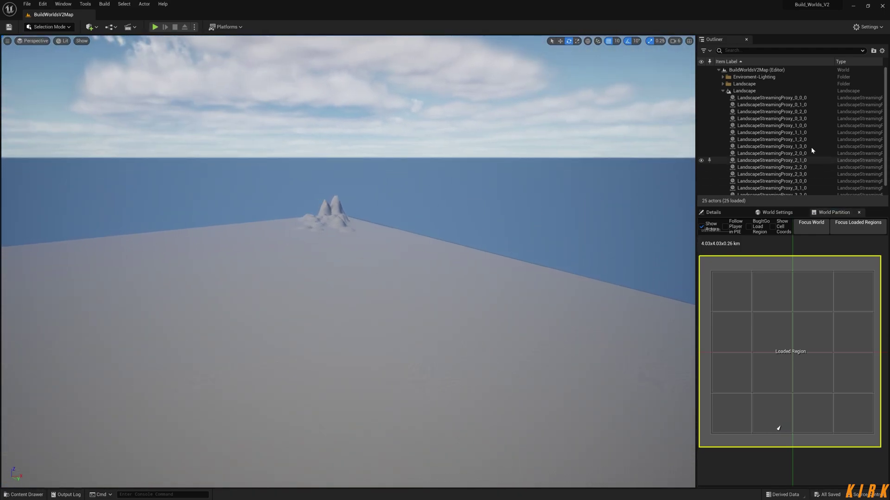
# Step: Unload the full region and load only the four cells at the map's upper-right corner, around the sculpted mountains
pyautogui.rightClick(863, 288)
pyautogui.click(838, 321)
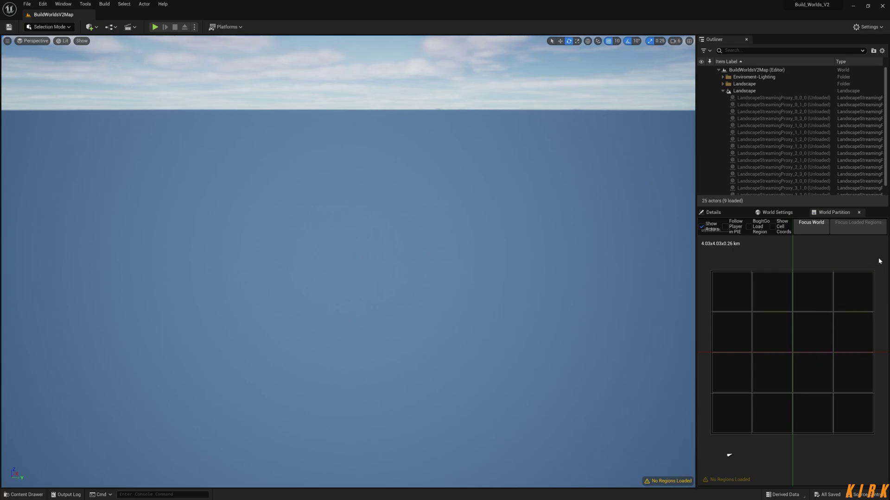
pyautogui.moveTo(857, 280); pyautogui.dragTo(807, 343)
pyautogui.rightClick(814, 331)
pyautogui.click(839, 345)
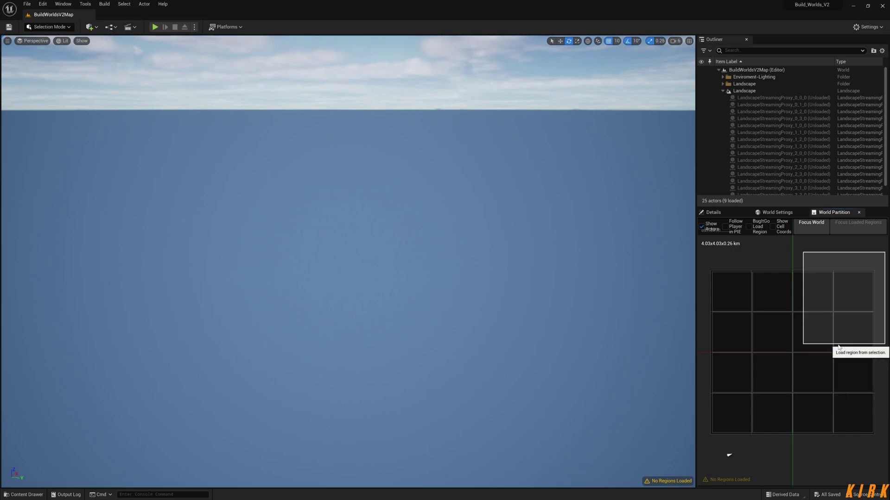
pyautogui.moveTo(451, 302); pyautogui.dragTo(419, 296, button='right')
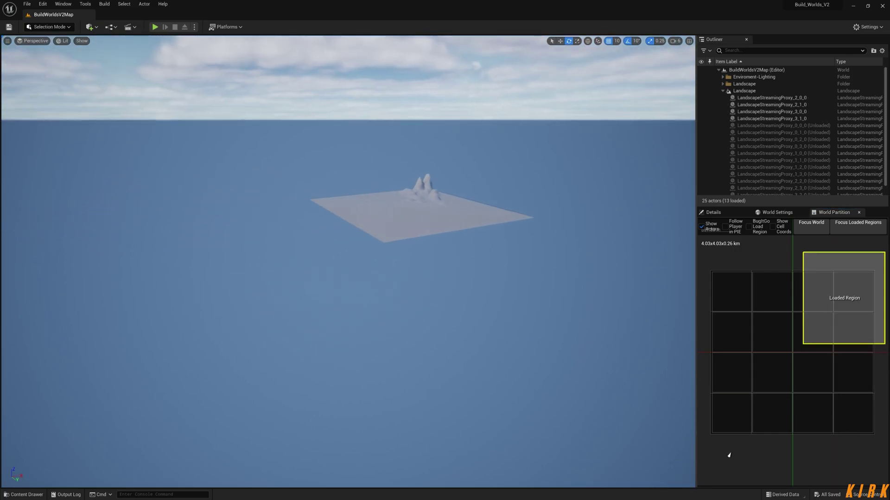
# Step: Unload the mountain region and load the four cells at the map's lower-left corner instead
pyautogui.rightClick(814, 282)
pyautogui.click(834, 313)
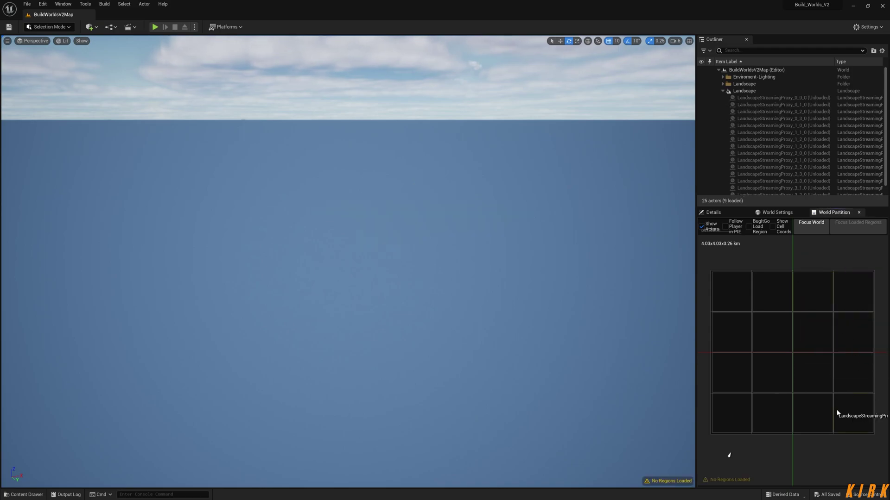
pyautogui.moveTo(700, 370); pyautogui.dragTo(779, 418)
pyautogui.rightClick(765, 408)
pyautogui.click(789, 422)
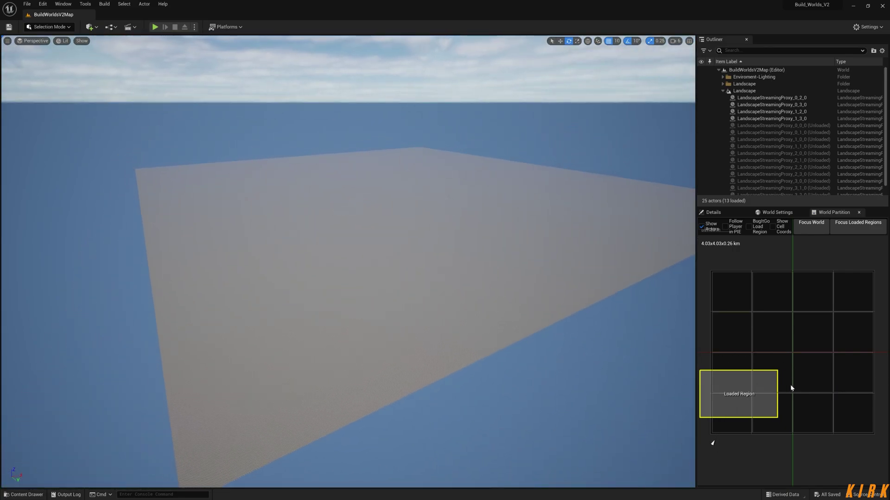
# Step: Unload the lower-left region and load a small region within the single LandscapeStreamingProxy_0_2_0 cell
pyautogui.rightClick(761, 382)
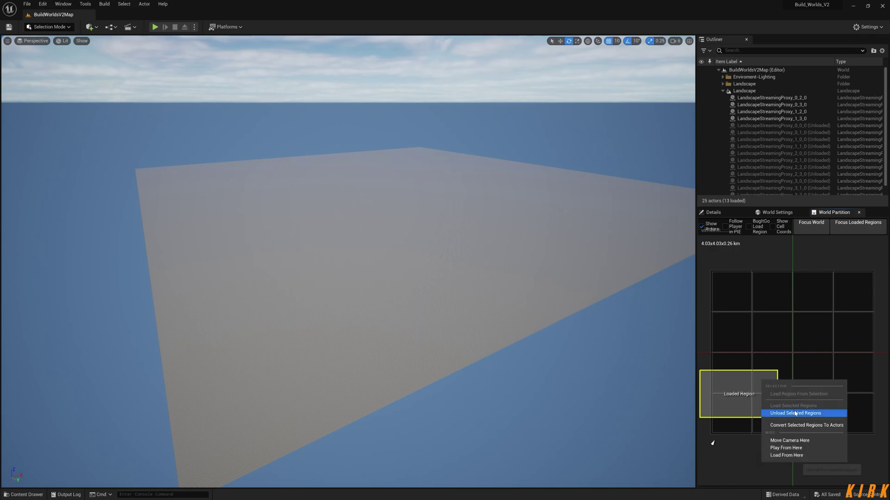
pyautogui.click(805, 415)
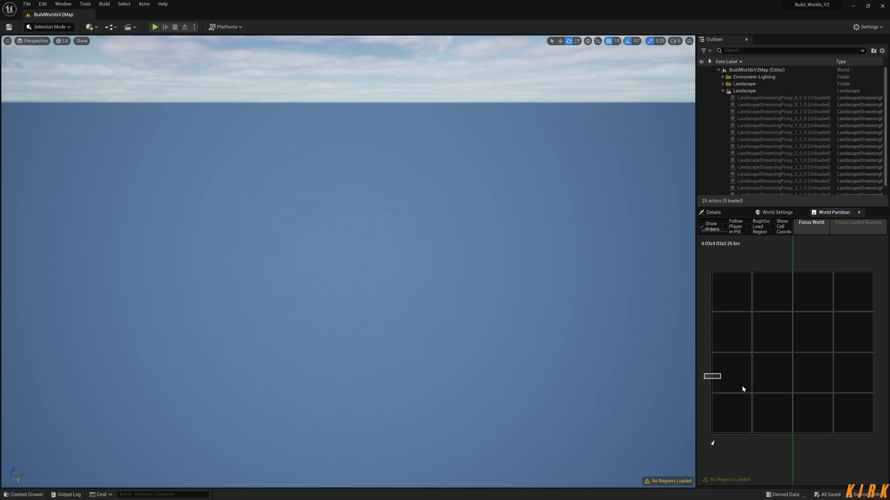
pyautogui.moveTo(704, 374); pyautogui.dragTo(780, 424)
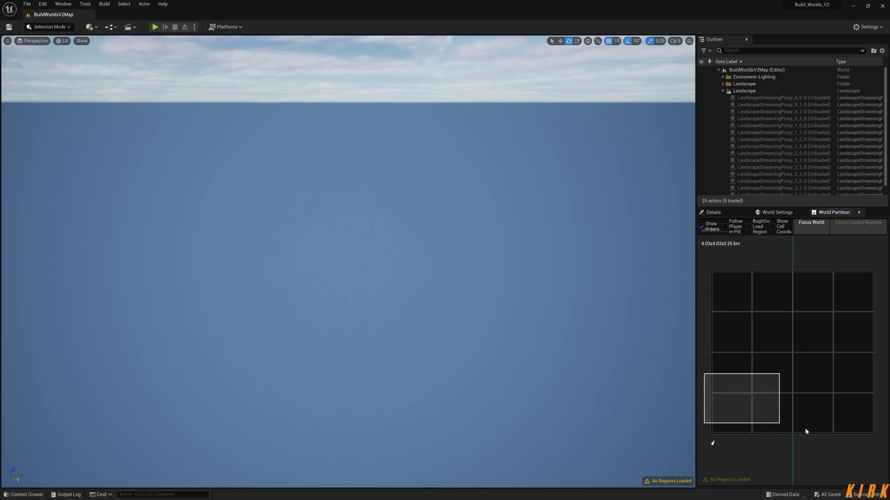
pyautogui.click(839, 447)
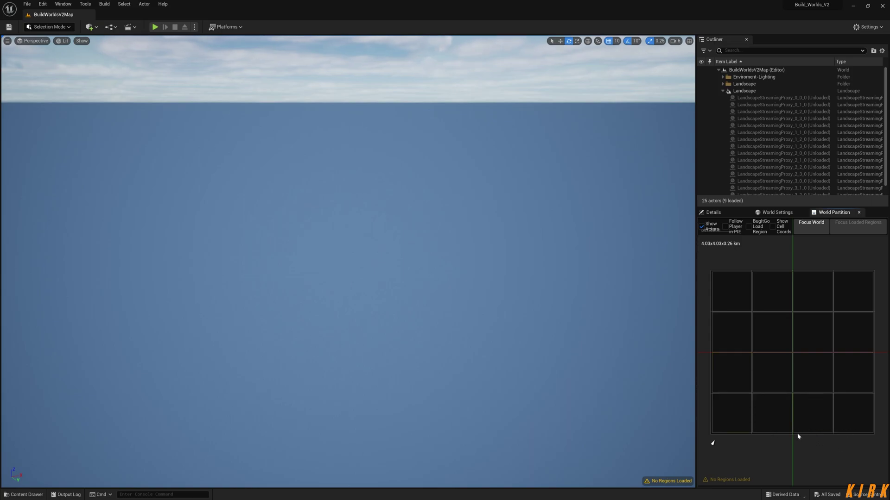
pyautogui.moveTo(724, 376); pyautogui.dragTo(738, 381)
pyautogui.rightClick(722, 366)
pyautogui.click(745, 379)
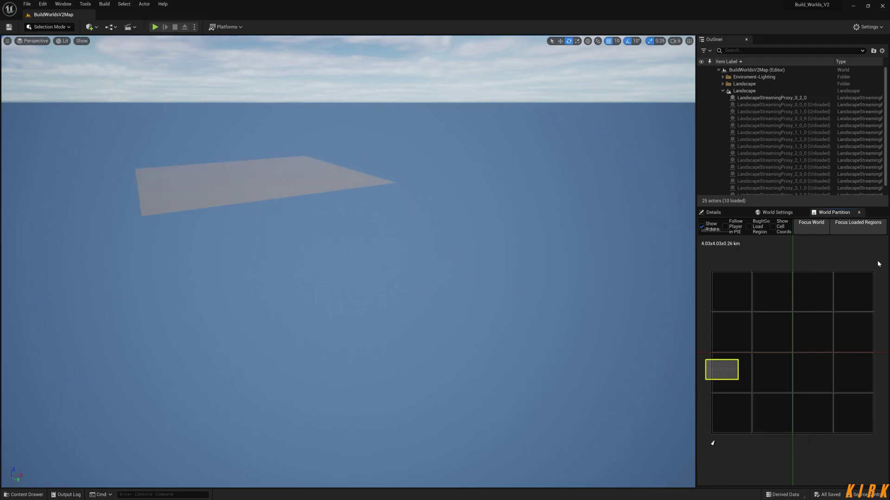
pyautogui.moveTo(880, 254); pyautogui.dragTo(700, 443)
pyautogui.rightClick(745, 421)
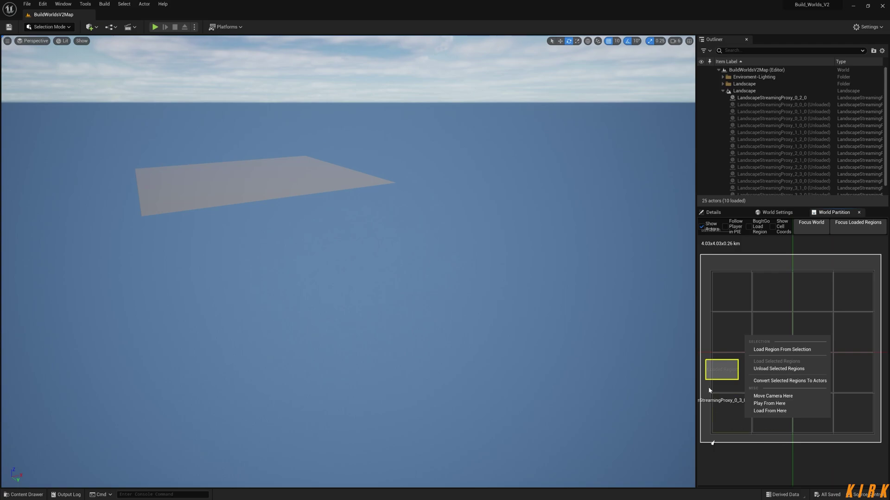
pyautogui.click(857, 461)
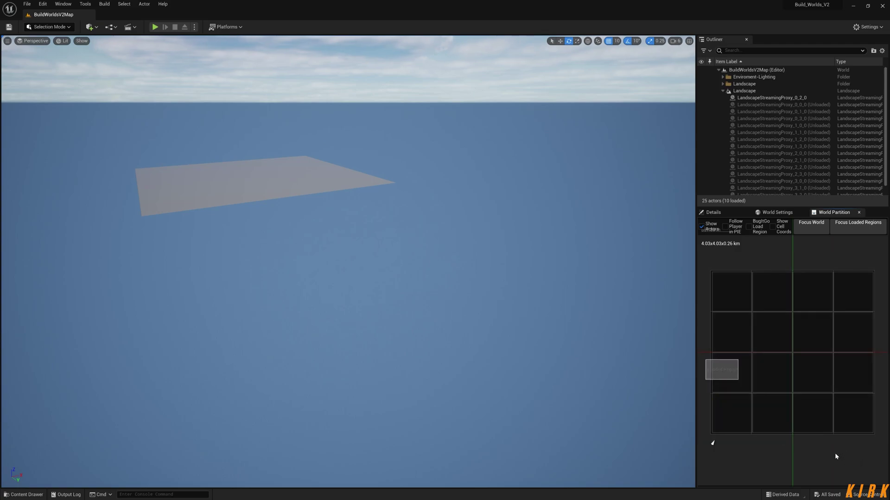
# Step: Unload the small region in the LandscapeStreamingProxy_0_2_0 cell and load one region covering the entire map grid
pyautogui.rightClick(727, 369)
pyautogui.click(765, 397)
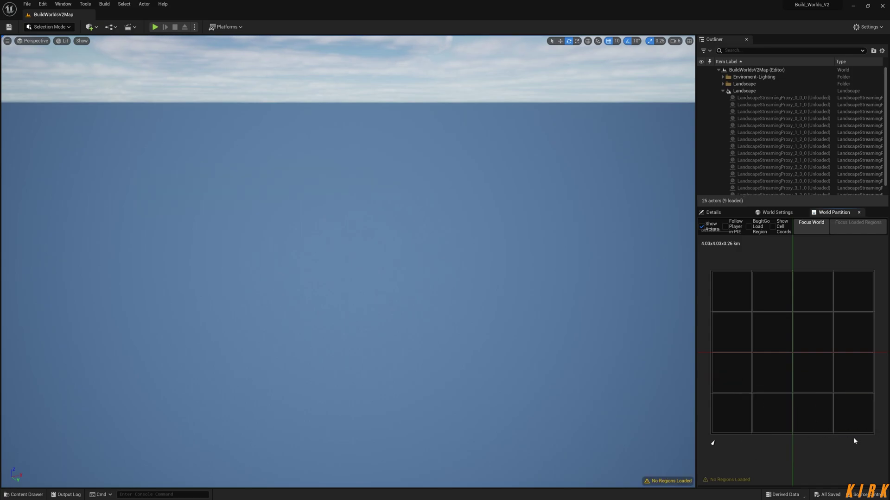
pyautogui.moveTo(881, 262); pyautogui.dragTo(704, 449)
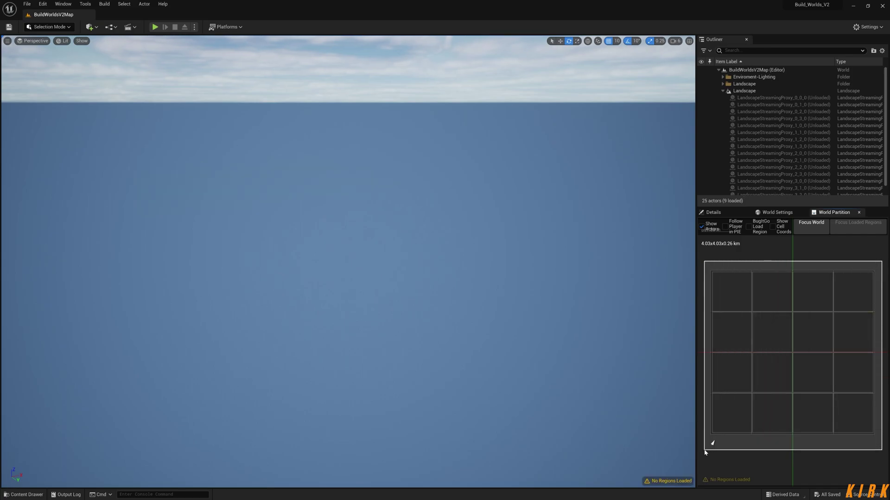
pyautogui.rightClick(732, 407)
pyautogui.click(760, 420)
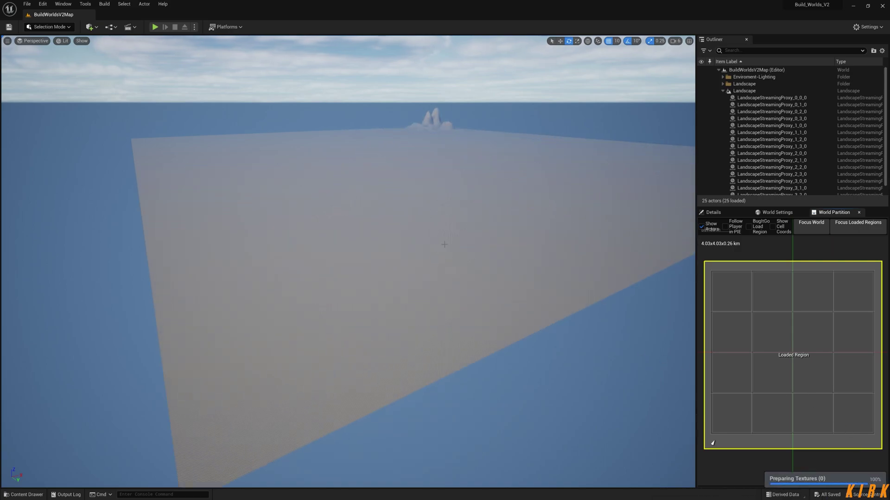
# Step: Flatten the low hills in front of the mountains with the Flatten sculpt tool in Landscape mode
pyautogui.doubleClick(713, 443)
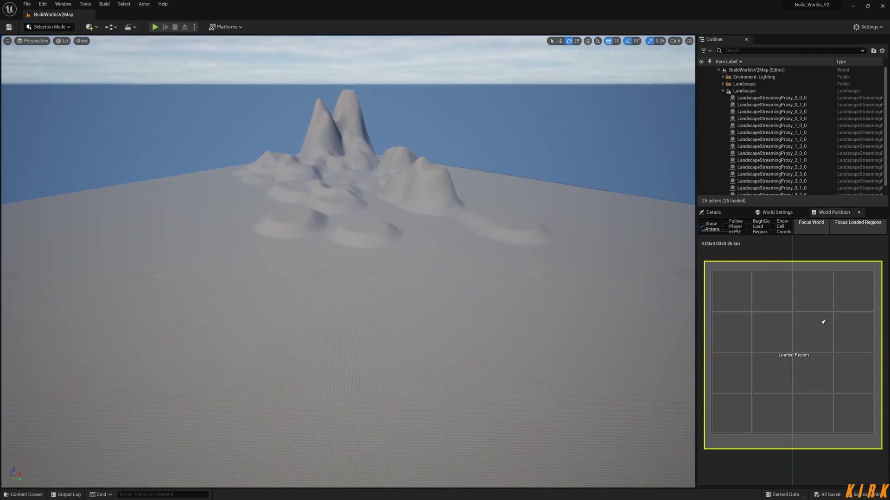
pyautogui.click(70, 27)
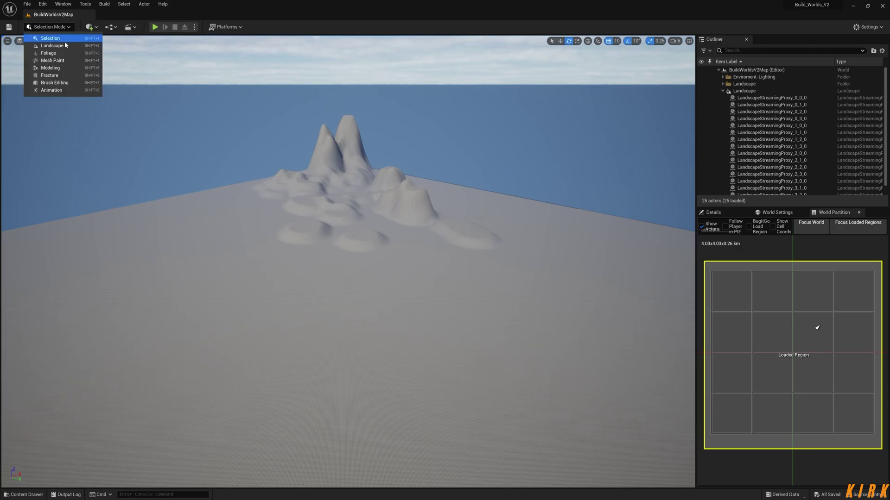
pyautogui.click(49, 45)
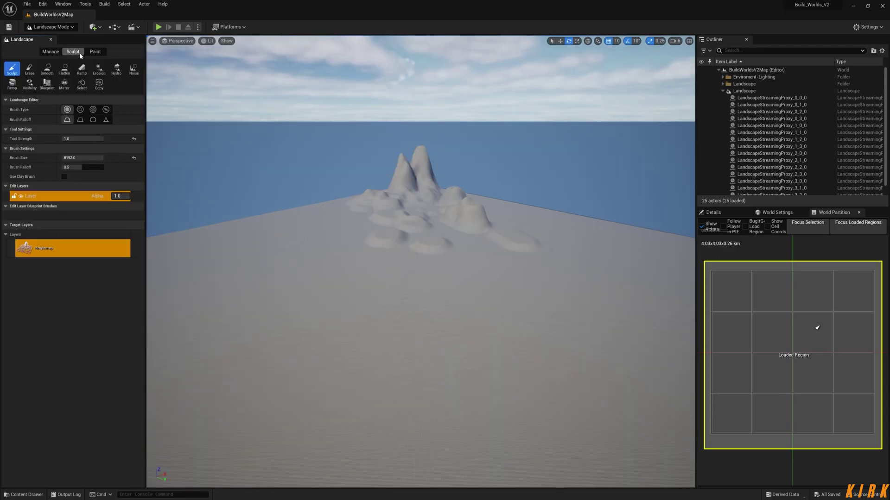
pyautogui.click(64, 70)
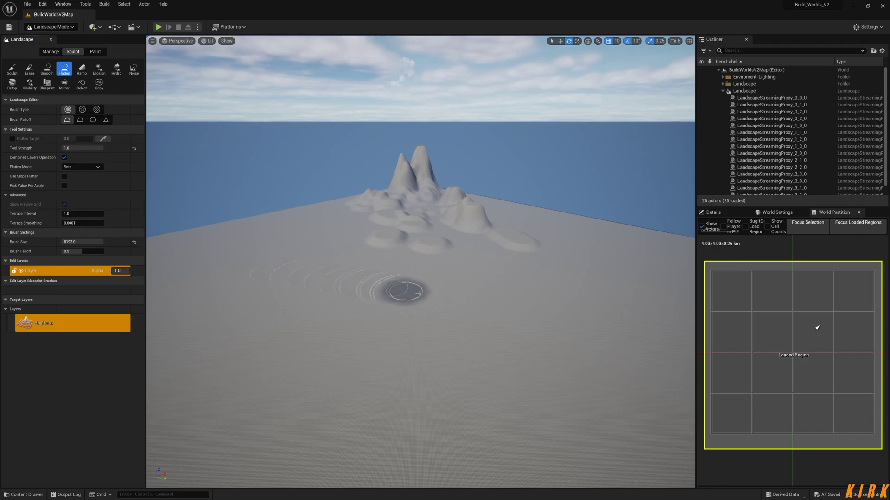
pyautogui.moveTo(558, 269)
pyautogui.mouseDown()
pyautogui.moveTo(492, 220)
pyautogui.moveTo(488, 228)
pyautogui.moveTo(519, 253)
pyautogui.moveTo(515, 262)
pyautogui.moveTo(439, 251)
pyautogui.mouseUp()
pyautogui.moveTo(378, 243)
pyautogui.mouseDown()
pyautogui.moveTo(403, 236)
pyautogui.moveTo(392, 243)
pyautogui.moveTo(435, 254)
pyautogui.moveTo(445, 245)
pyautogui.moveTo(403, 239)
pyautogui.moveTo(419, 248)
pyautogui.moveTo(468, 222)
pyautogui.mouseUp()
pyautogui.moveTo(461, 219); pyautogui.dragTo(471, 210)
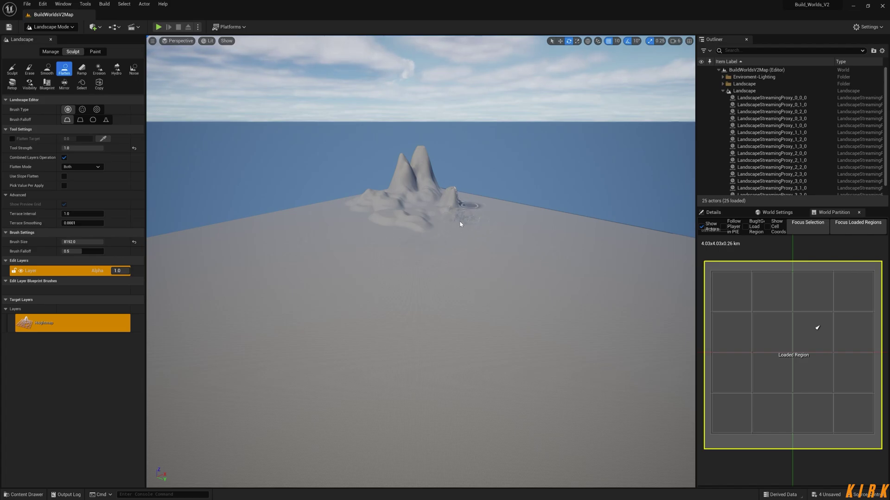
# Step: Flatten the remaining hills and mountain peaks down to the level of the surrounding plain
pyautogui.moveTo(459, 223); pyautogui.dragTo(459, 206, button='right')
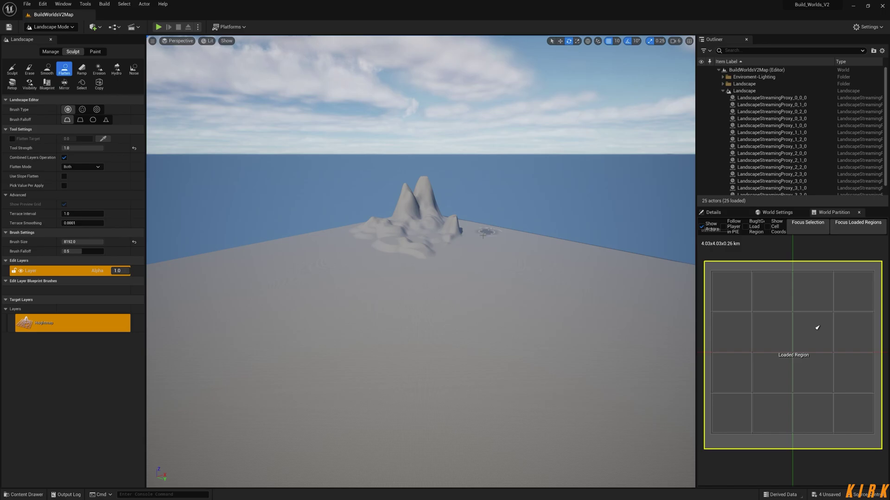
pyautogui.moveTo(484, 234); pyautogui.dragTo(503, 223, button='right')
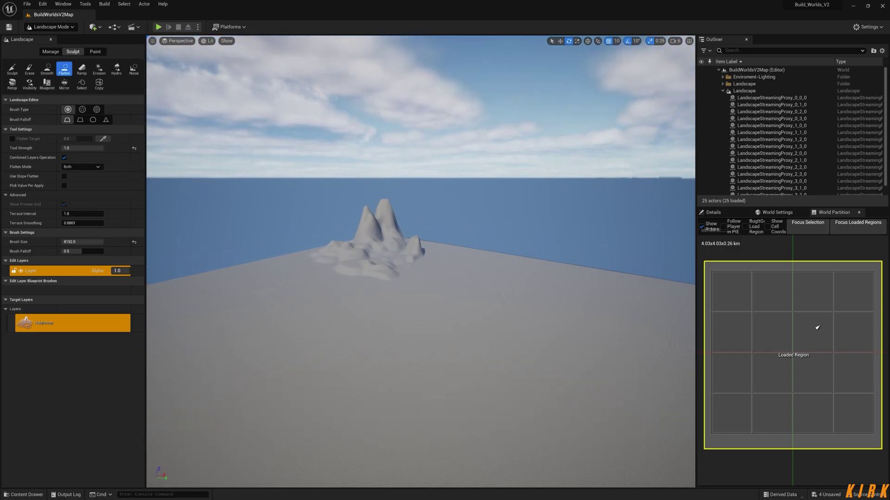
pyautogui.moveTo(503, 222); pyautogui.dragTo(436, 206, button='right')
pyautogui.press('w')
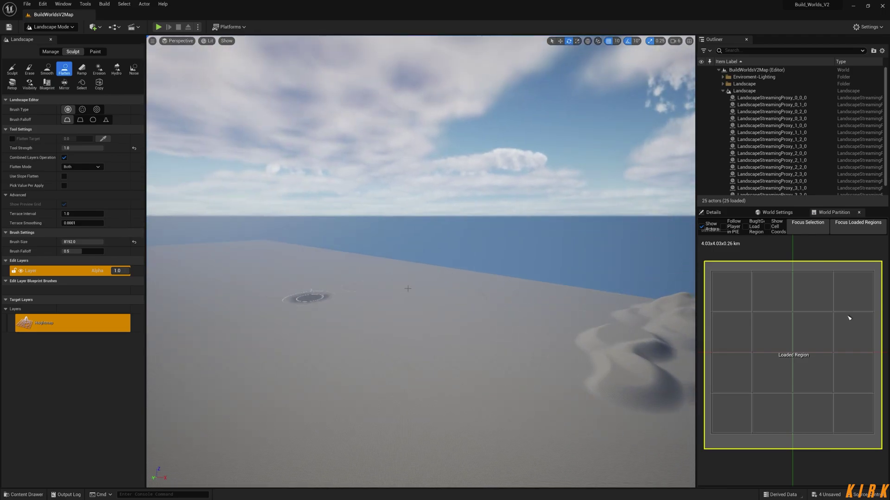
pyautogui.moveTo(404, 293); pyautogui.dragTo(457, 315, button='right')
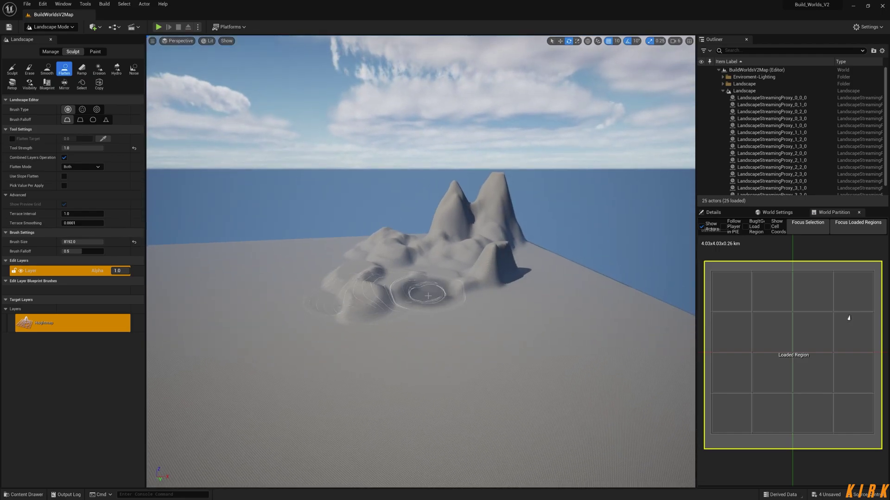
pyautogui.moveTo(422, 280)
pyautogui.mouseDown()
pyautogui.moveTo(457, 292)
pyautogui.moveTo(393, 314)
pyautogui.moveTo(380, 334)
pyautogui.moveTo(394, 327)
pyautogui.moveTo(367, 313)
pyautogui.moveTo(346, 285)
pyautogui.moveTo(485, 294)
pyautogui.moveTo(497, 273)
pyautogui.moveTo(435, 282)
pyautogui.moveTo(344, 267)
pyautogui.moveTo(484, 264)
pyautogui.moveTo(523, 241)
pyautogui.moveTo(456, 259)
pyautogui.moveTo(487, 237)
pyautogui.moveTo(435, 253)
pyautogui.moveTo(417, 250)
pyautogui.moveTo(448, 239)
pyautogui.moveTo(366, 251)
pyautogui.mouseUp()
# Step: Display the flattened landscape in Wireframe view and examine its mesh density from near and far
pyautogui.click(211, 42)
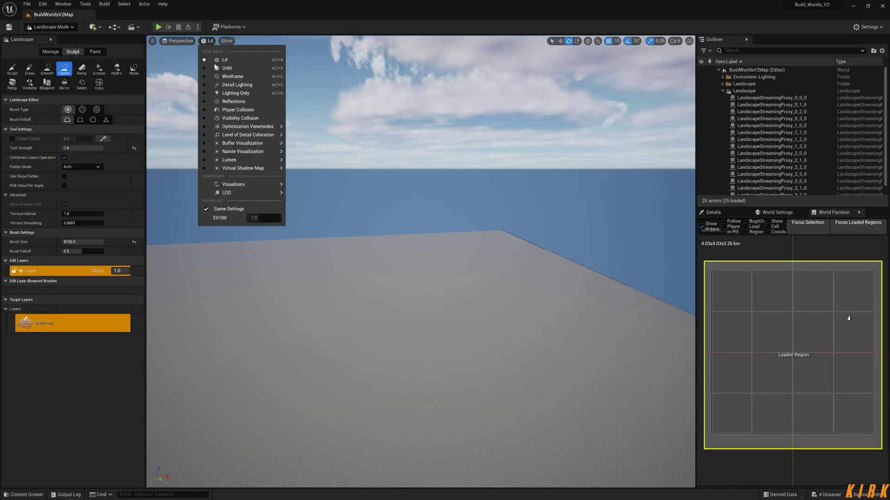
pyautogui.click(251, 78)
pyautogui.scroll(10, 462, 299)
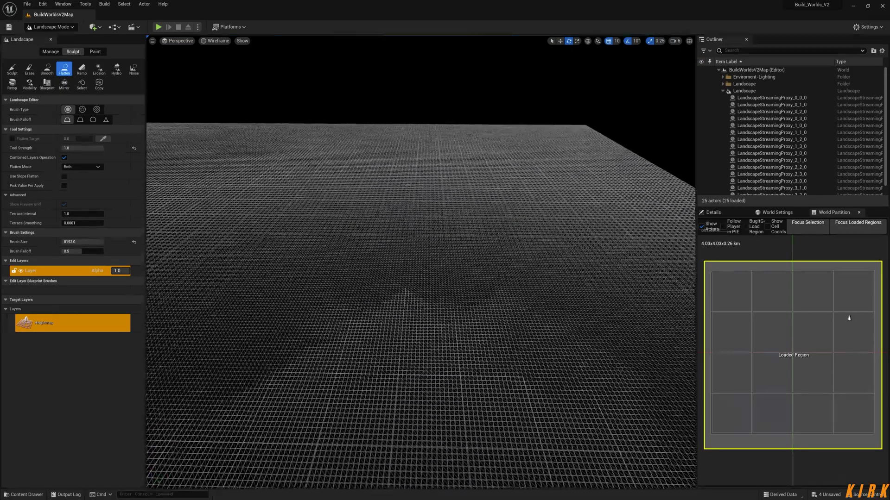
pyautogui.scroll(-15, 463, 299)
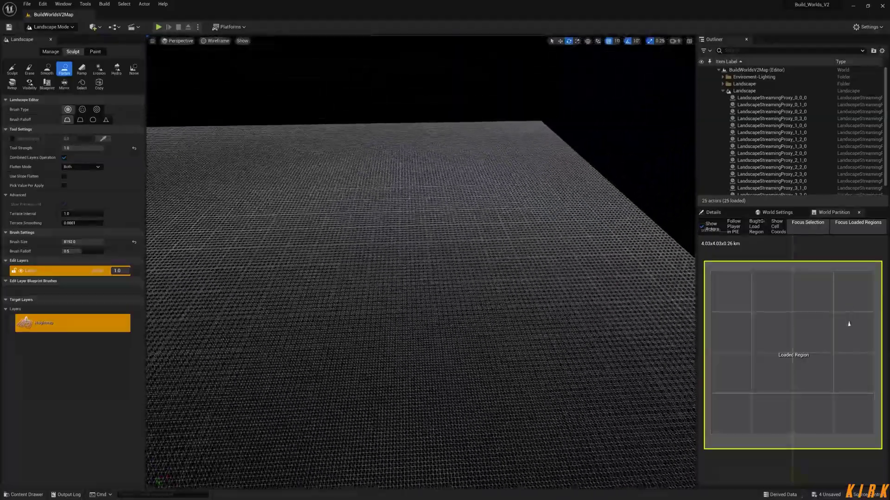
pyautogui.scroll(-2, 460, 307)
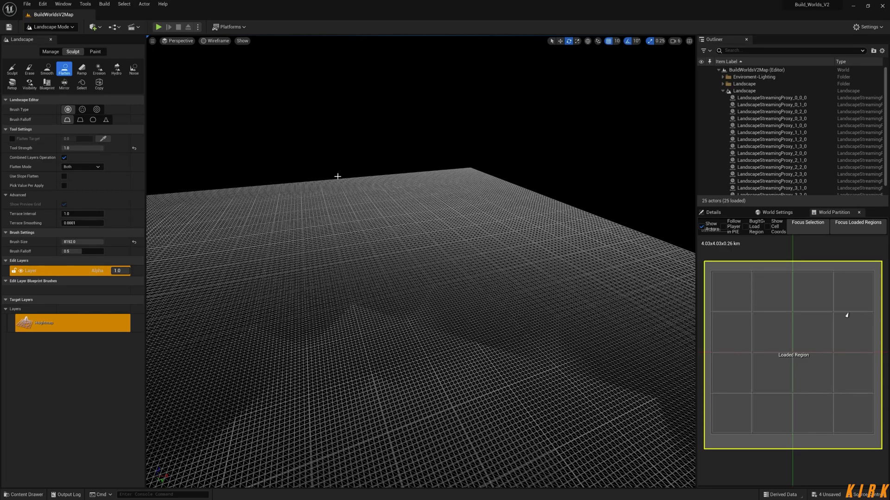
# Step: Return to Selection mode and set the viewport back to Lit view
pyautogui.click(71, 27)
pyautogui.click(51, 35)
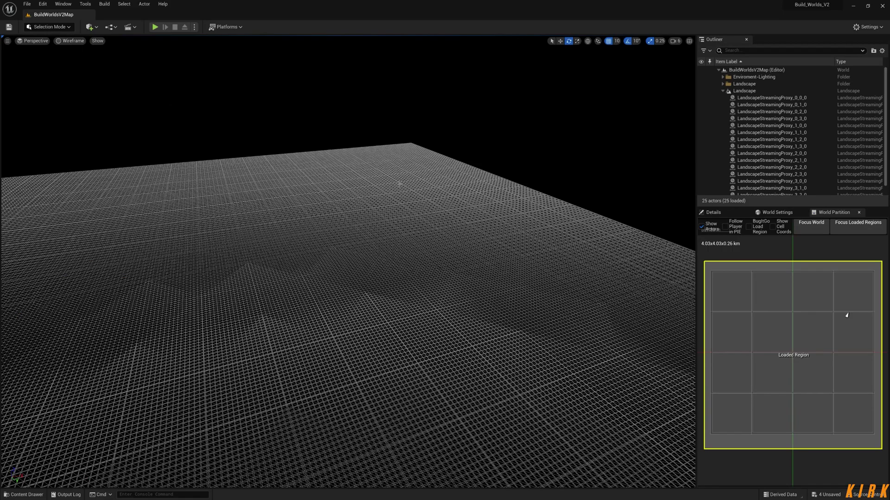
pyautogui.click(77, 42)
pyautogui.click(90, 61)
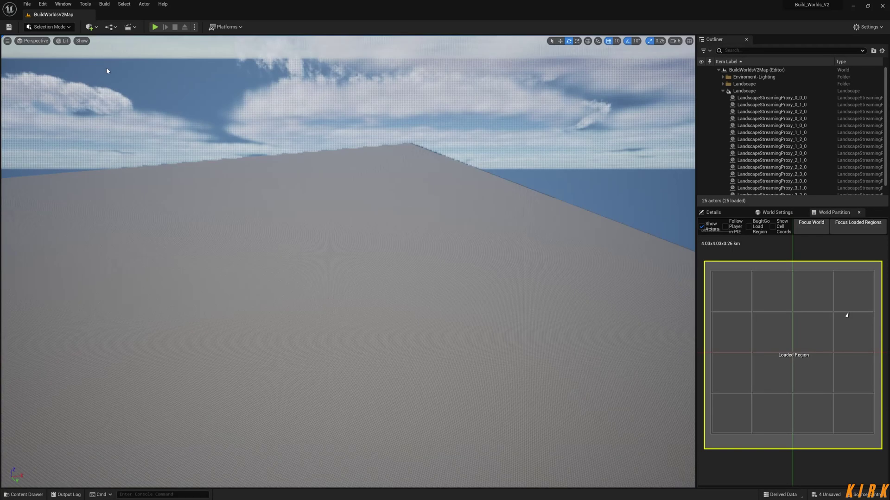
# Step: Unload the region covering the whole map and load a new region over the entire grid again
pyautogui.moveTo(390, 198)
pyautogui.mouseDown(button='right')
pyautogui.moveTo(381, 161)
pyautogui.moveTo(375, 179)
pyautogui.moveTo(451, 216)
pyautogui.mouseUp(button='right')
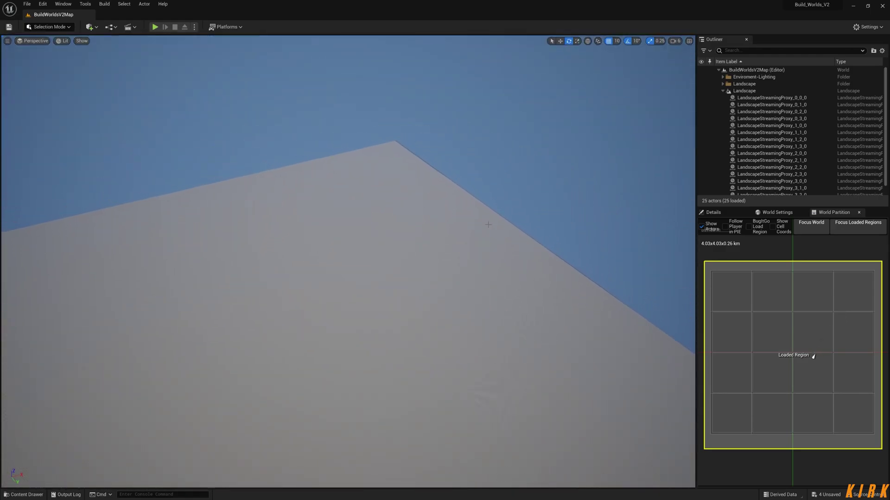
pyautogui.rightClick(852, 291)
pyautogui.click(842, 324)
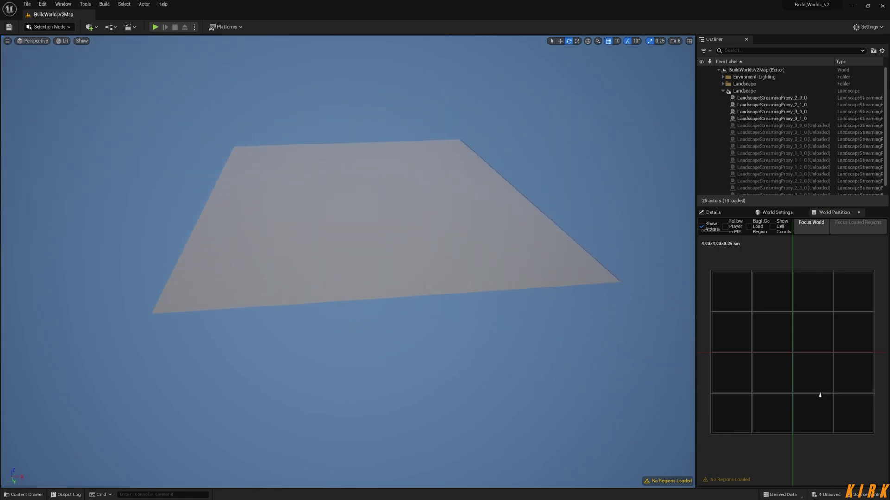
pyautogui.moveTo(352, 278); pyautogui.dragTo(399, 278, button='right')
pyautogui.moveTo(881, 257); pyautogui.dragTo(700, 442)
pyautogui.rightClick(730, 412)
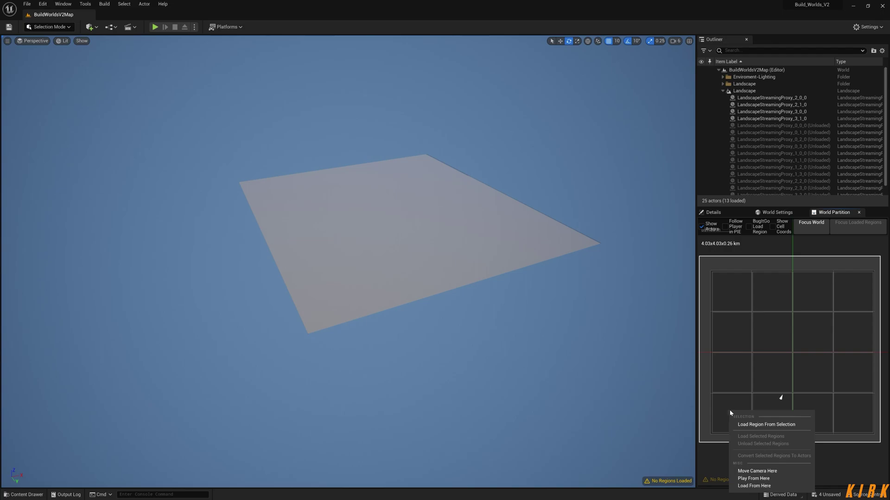
pyautogui.click(766, 424)
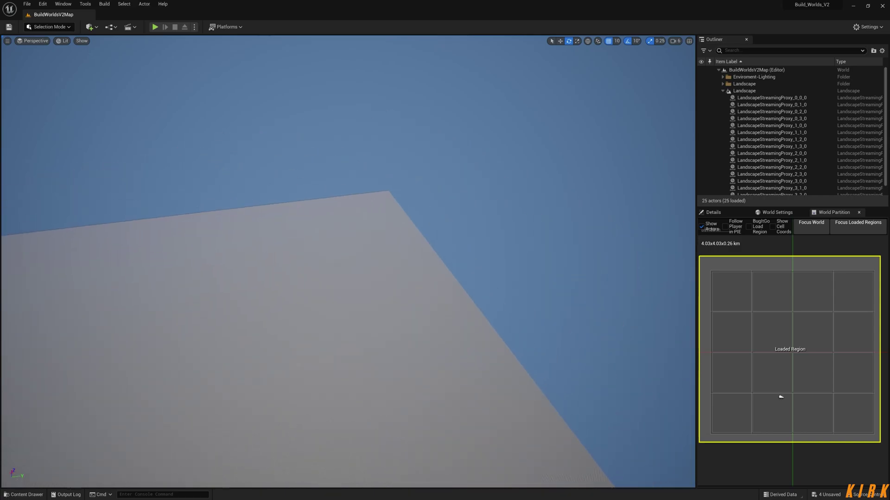
# Step: Save the unsaved landscape changes and unload the region covering the whole map
pyautogui.click(830, 494)
pyautogui.click(500, 332)
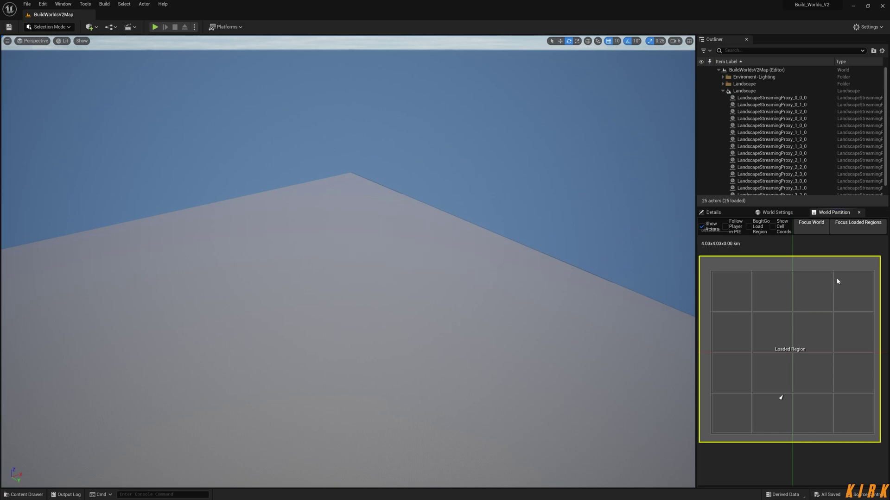
pyautogui.rightClick(853, 295)
pyautogui.click(855, 323)
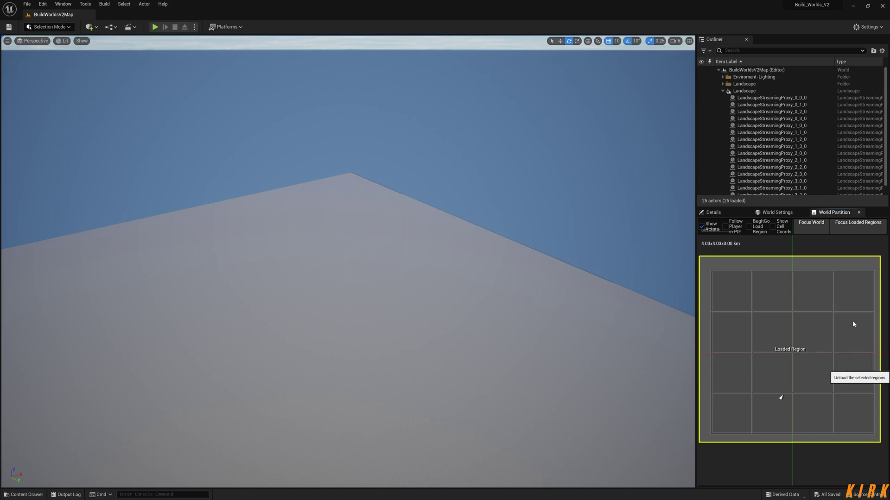
pyautogui.moveTo(520, 336); pyautogui.dragTo(521, 297, button='right')
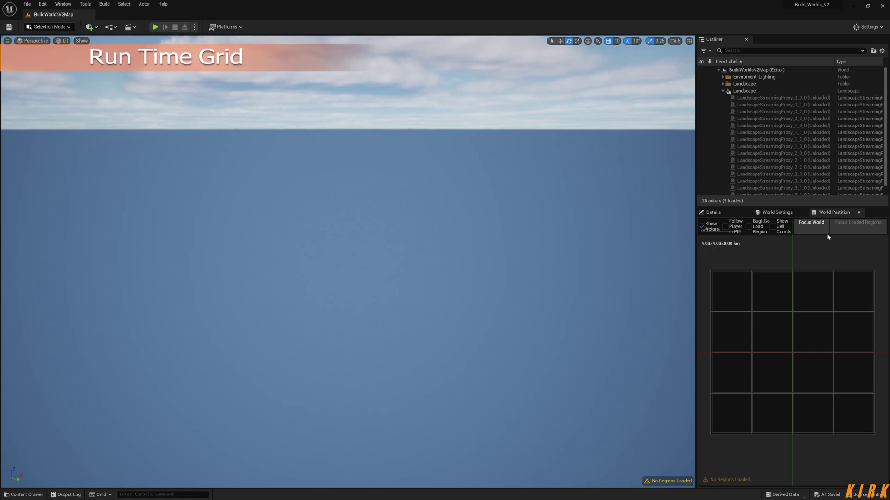
# Step: Open the World Settings and expand the World Partition Setup section to examine its streaming options
pyautogui.click(777, 213)
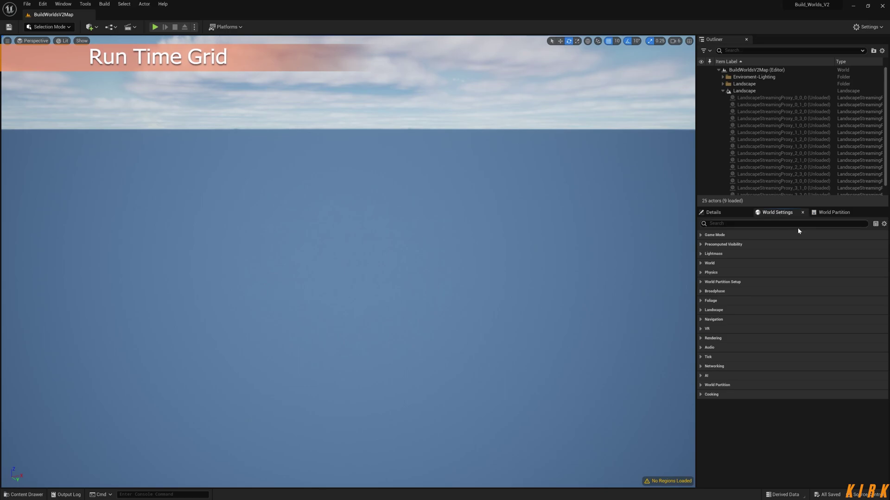
pyautogui.click(829, 213)
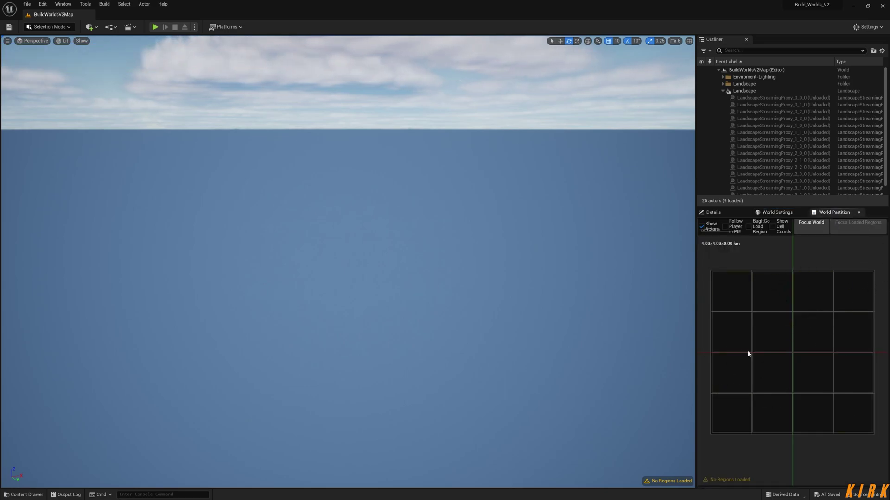
pyautogui.click(782, 214)
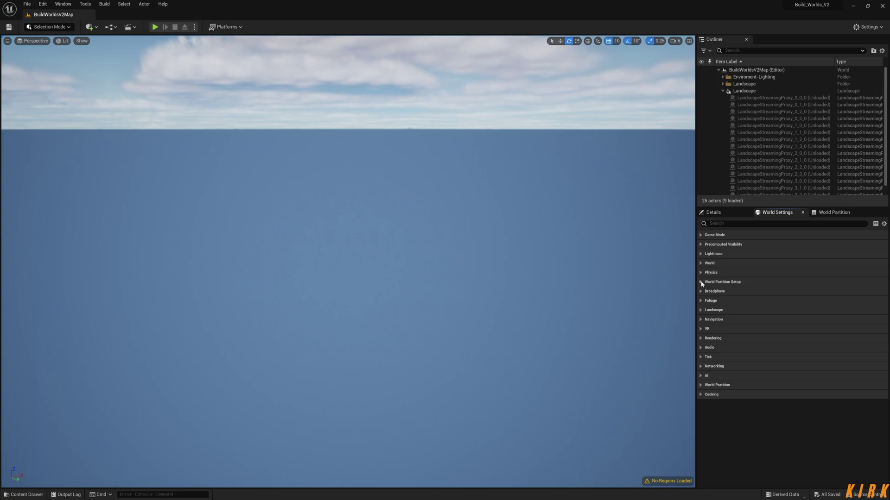
pyautogui.click(63, 4)
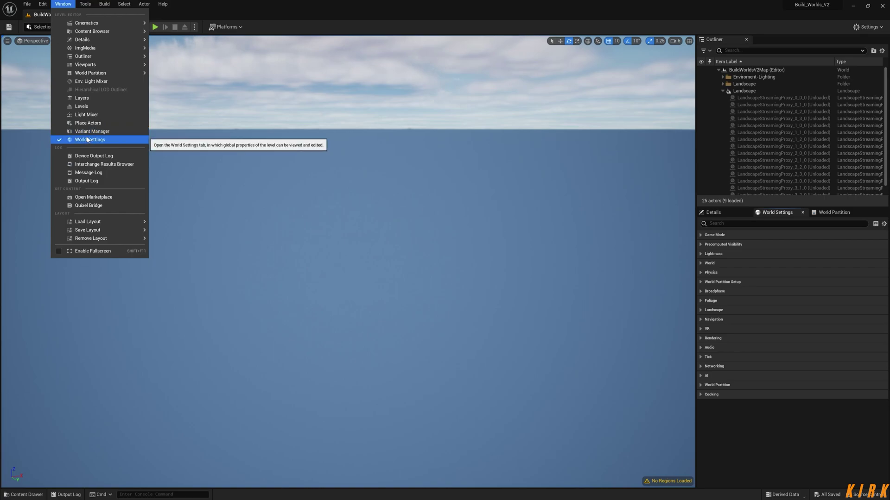
pyautogui.click(755, 401)
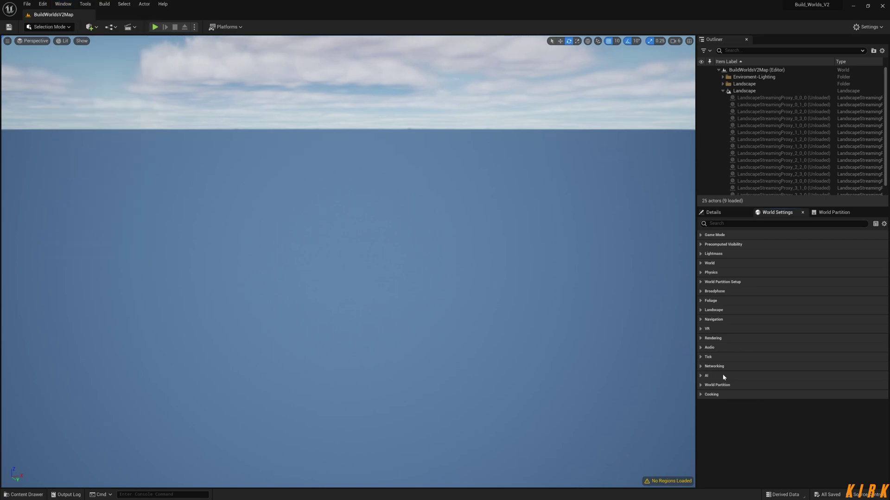
pyautogui.click(701, 282)
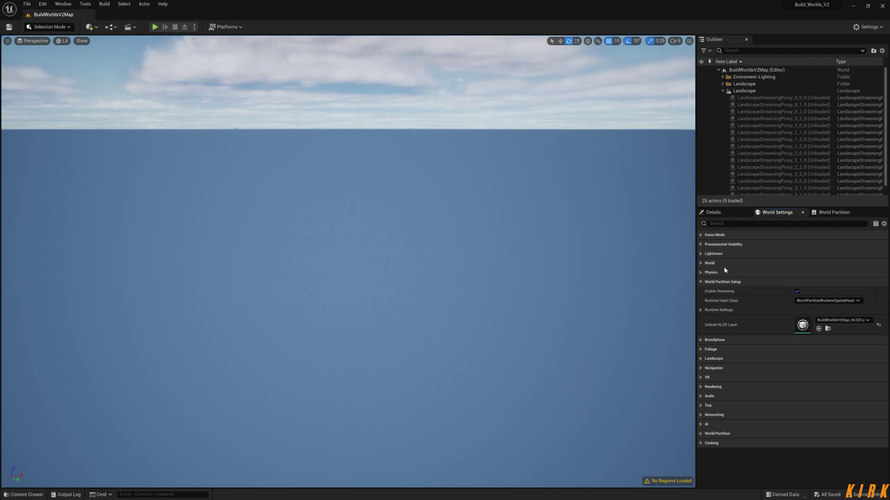
pyautogui.click(701, 282)
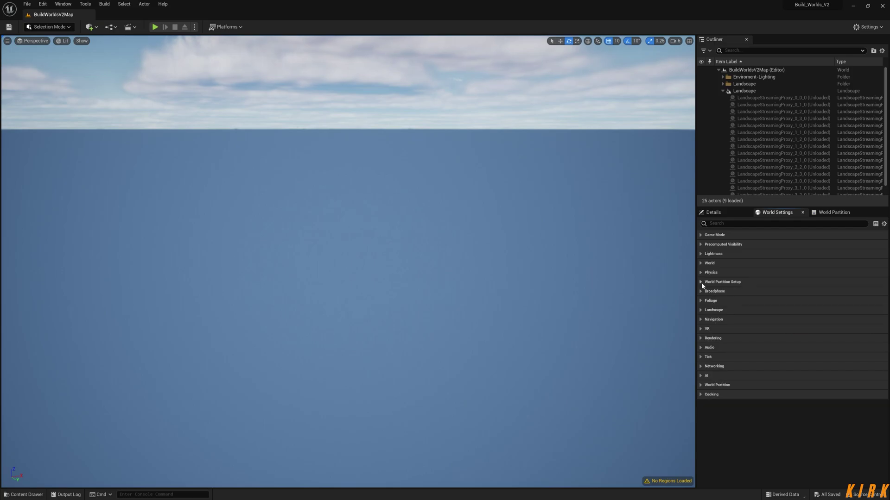
pyautogui.click(701, 283)
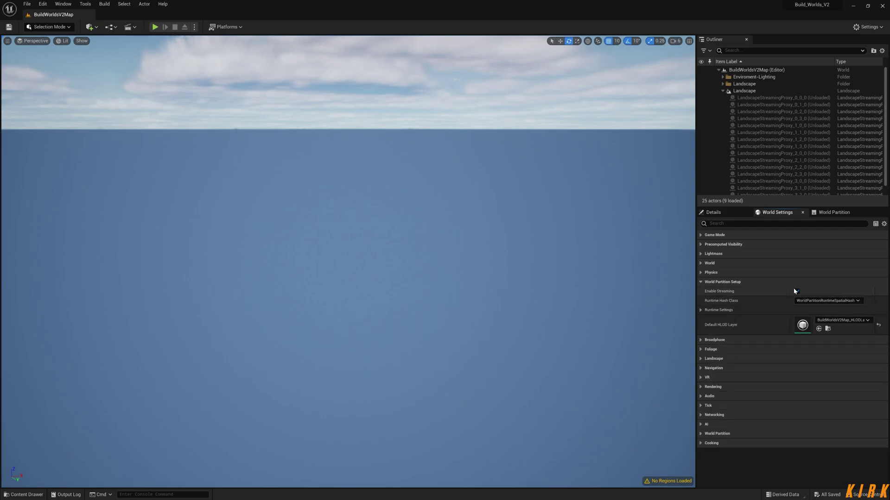
# Step: Expand the World Partition Runtime Settings to examine the grid's cell size and loading range, and collapse the World Partition Setup section
pyautogui.click(701, 311)
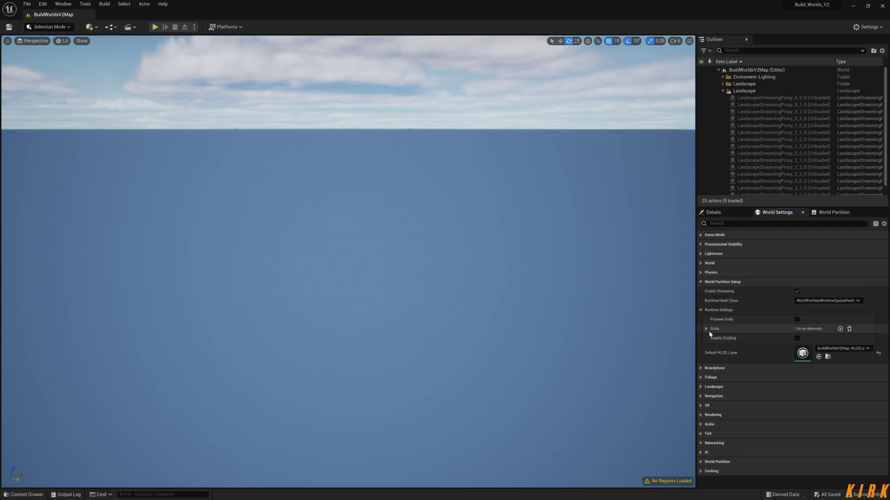
pyautogui.click(706, 329)
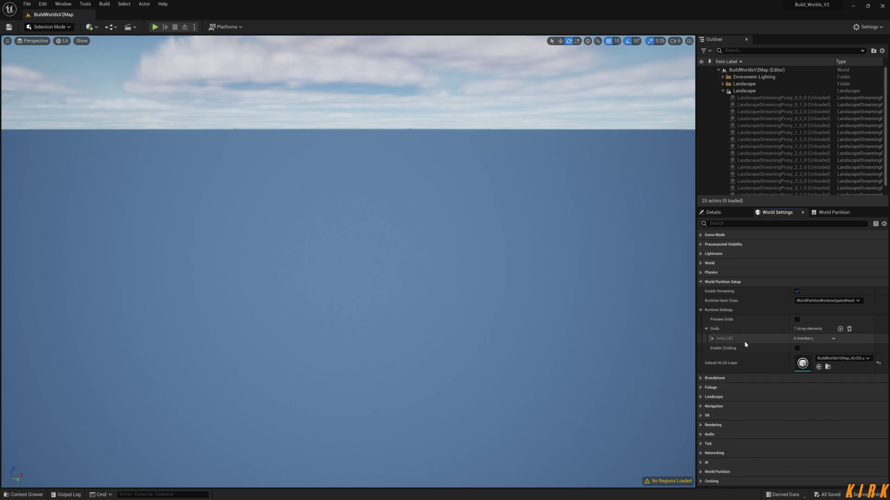
pyautogui.click(711, 339)
pyautogui.moveTo(586, 345); pyautogui.dragTo(588, 352, button='right')
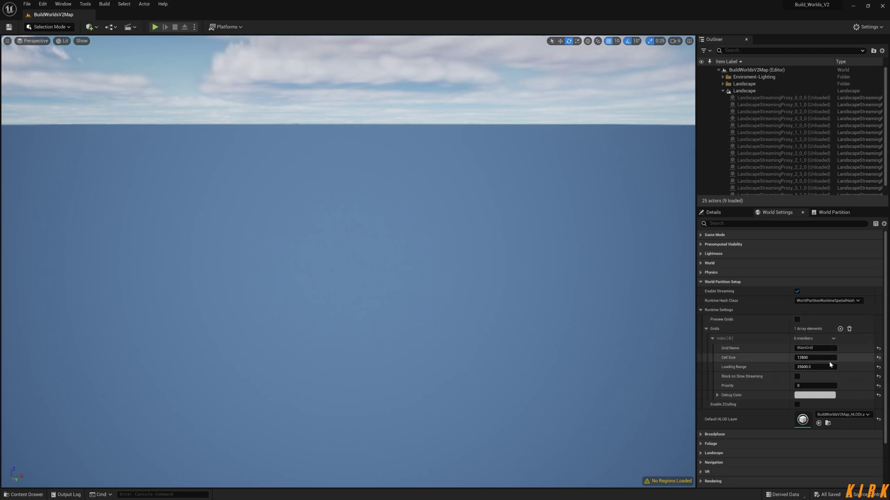
pyautogui.click(715, 339)
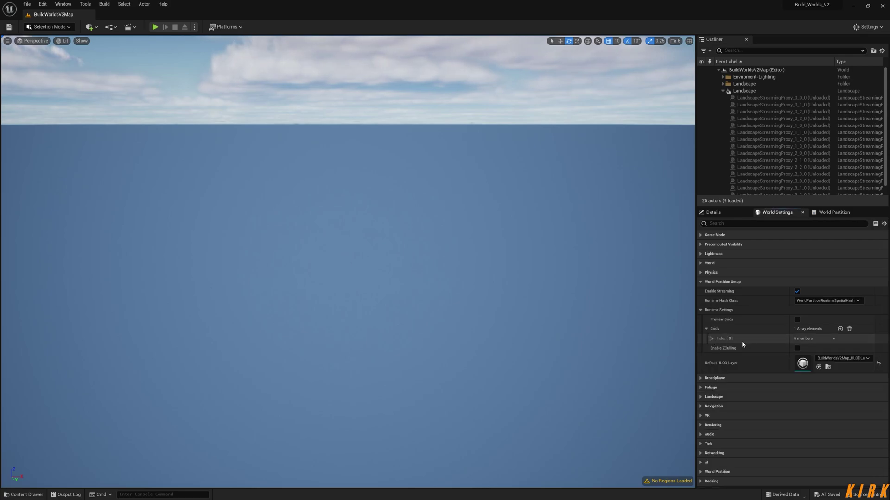
pyautogui.click(713, 339)
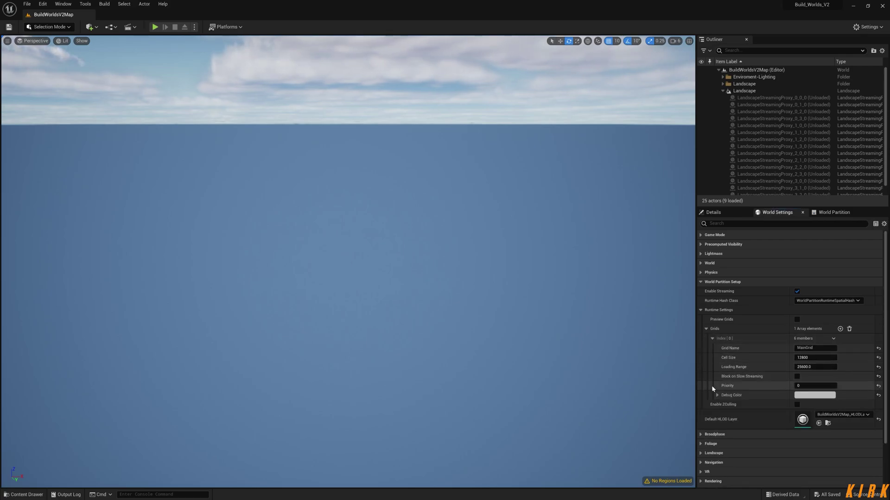
pyautogui.click(712, 339)
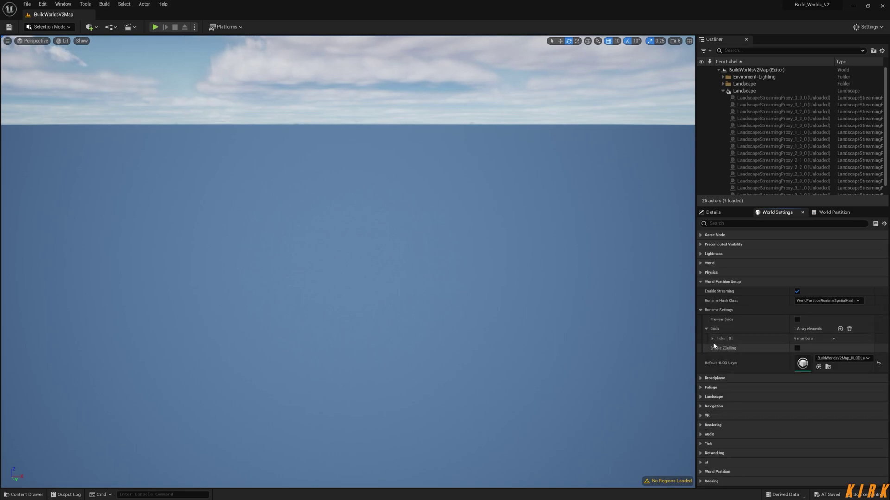
pyautogui.click(713, 339)
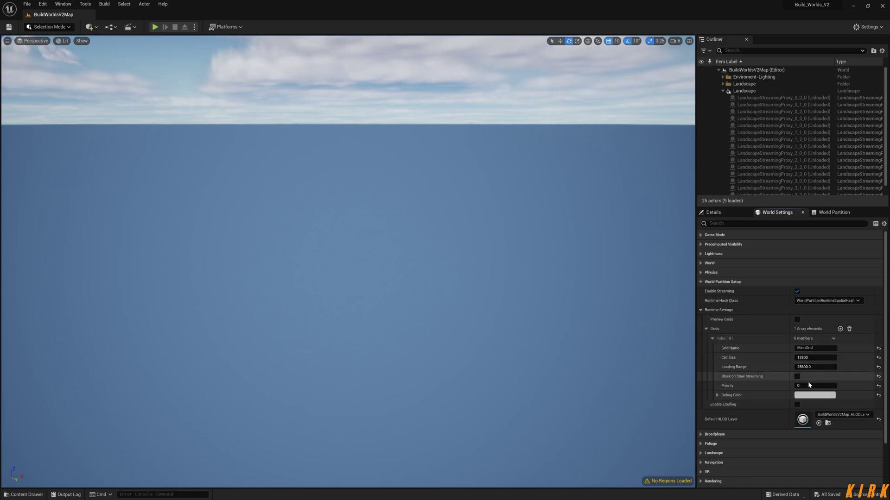
pyautogui.click(706, 328)
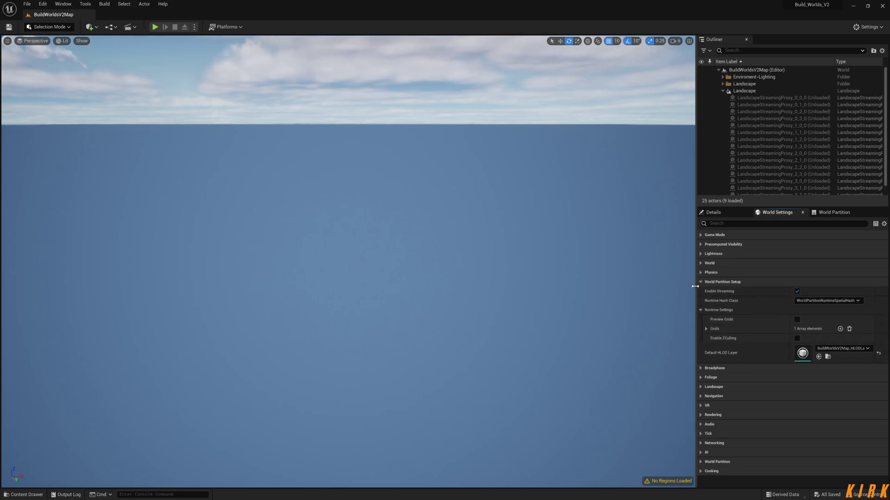
pyautogui.click(700, 282)
# Step: Enlarge the Outliner to fit all landscape streaming proxies and bring up the World Partition map
pyautogui.scroll(-1, 799, 174)
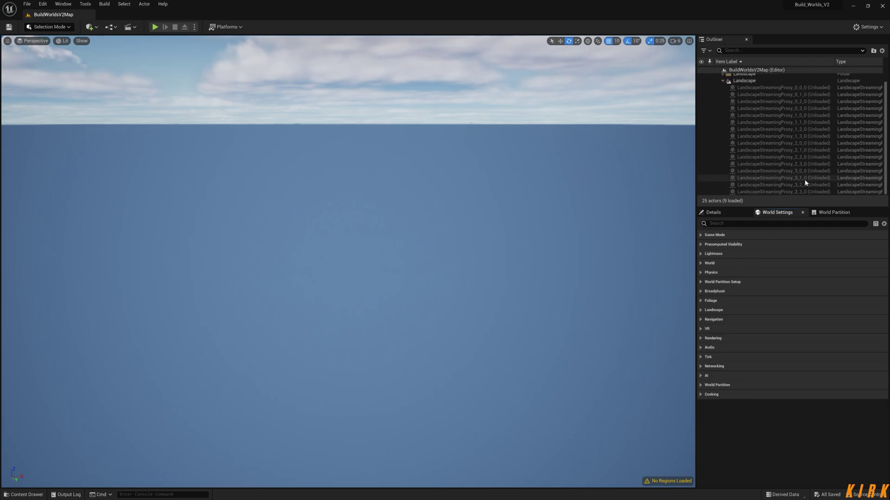
pyautogui.click(735, 213)
pyautogui.moveTo(749, 206); pyautogui.dragTo(689, 278)
pyautogui.click(833, 278)
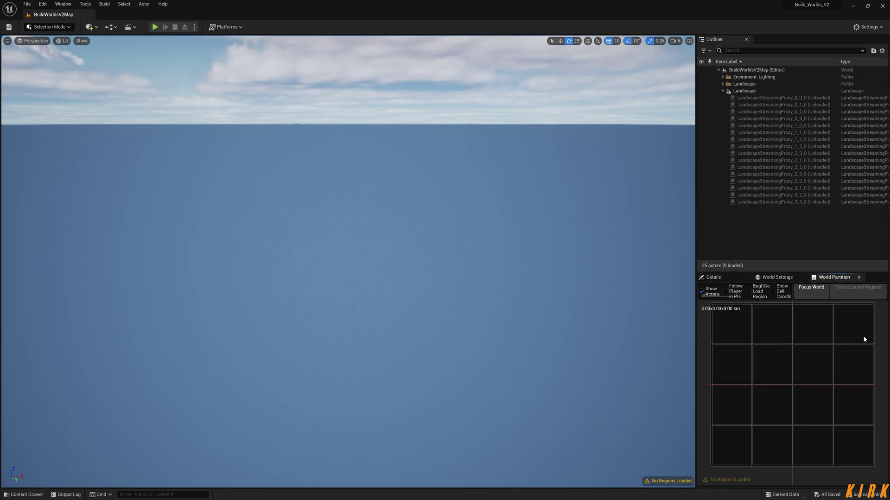
# Step: Load a region over the upper-right corner cell of the World Partition map and view its landscape
pyautogui.scroll(-1, 866, 341)
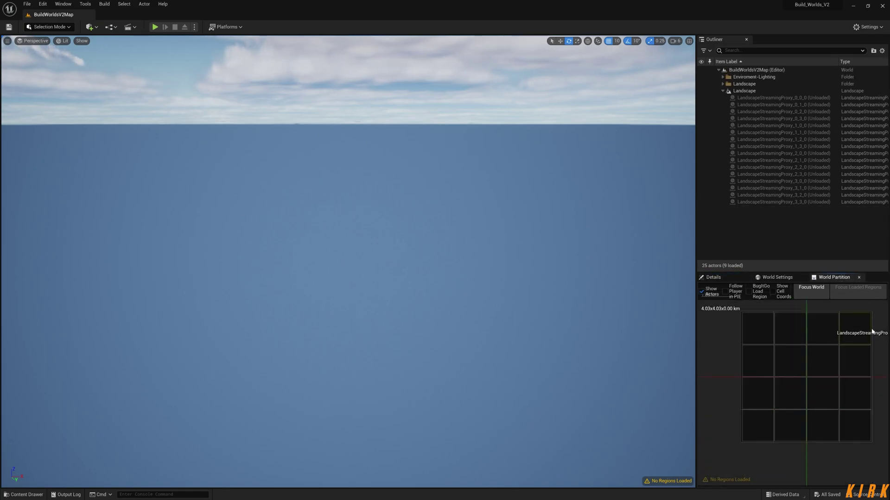
pyautogui.moveTo(877, 310); pyautogui.dragTo(852, 332)
pyautogui.rightClick(862, 325)
pyautogui.click(860, 338)
pyautogui.moveTo(549, 292); pyautogui.dragTo(549, 292, button='right')
# Step: Search the project content for Chair and place the SM_Chair static mesh on the loaded landscape section
pyautogui.click(26, 495)
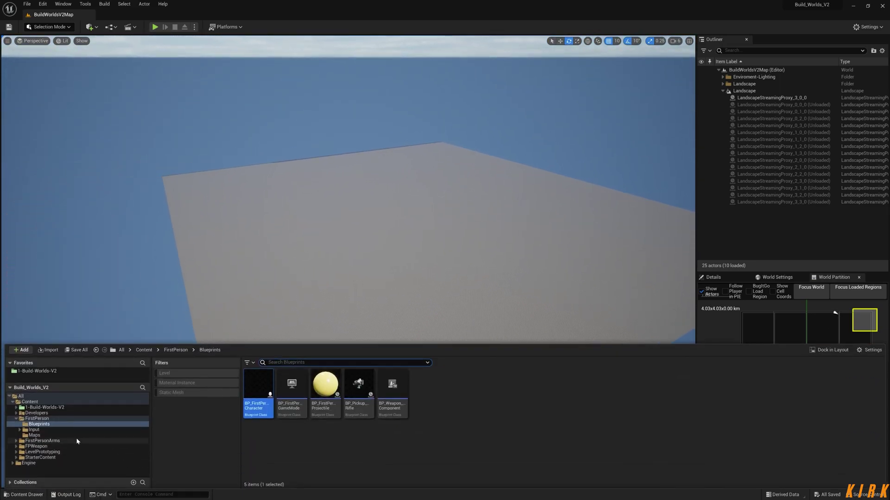
pyautogui.click(38, 403)
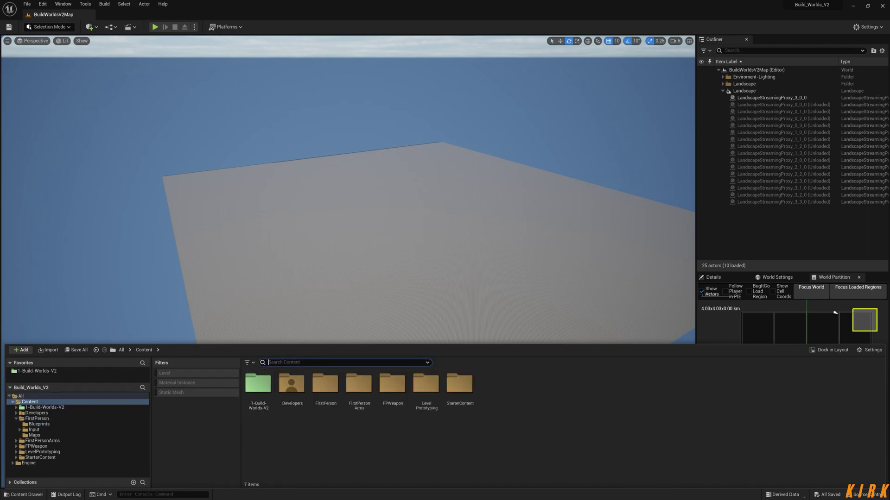
pyautogui.write('Chair')
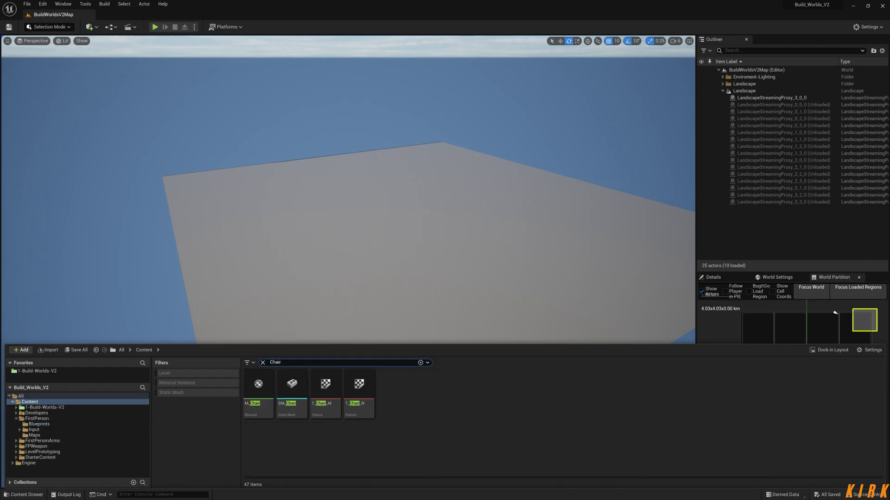
pyautogui.moveTo(289, 378); pyautogui.dragTo(389, 281)
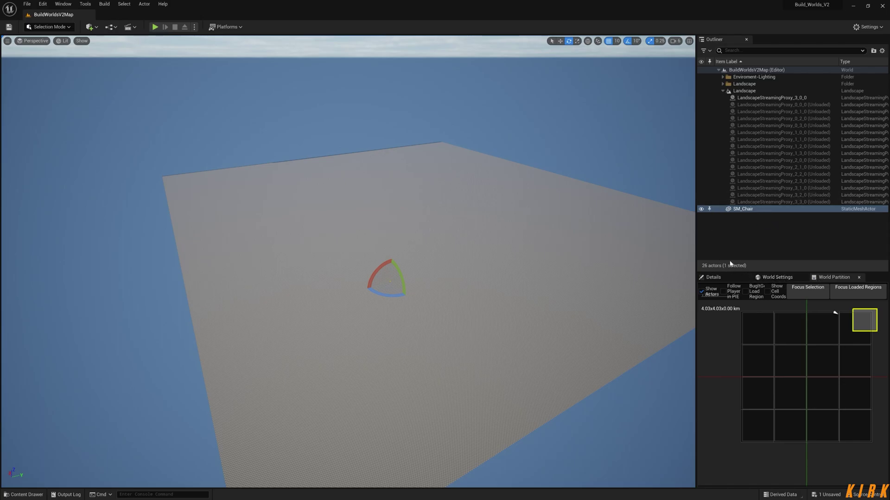
# Step: Check the chair's World Partition options and copy the name of the runtime grid from the World Settings
pyautogui.click(713, 277)
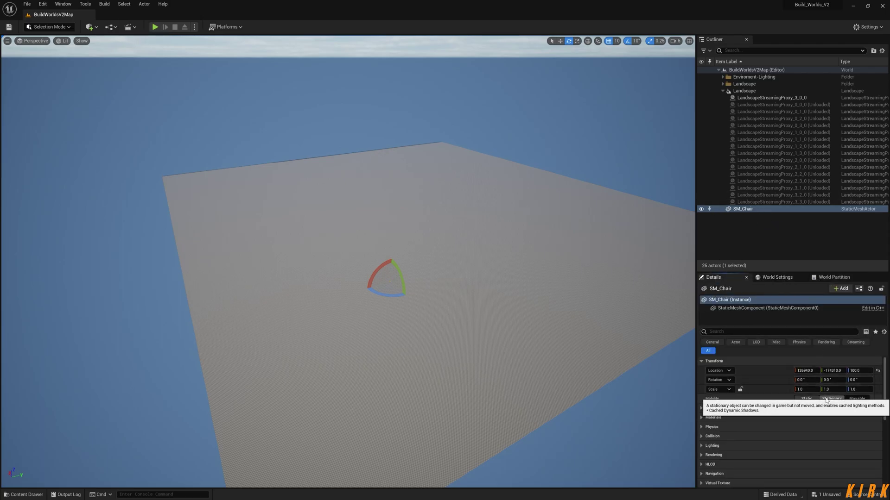
pyautogui.scroll(-5, 826, 400)
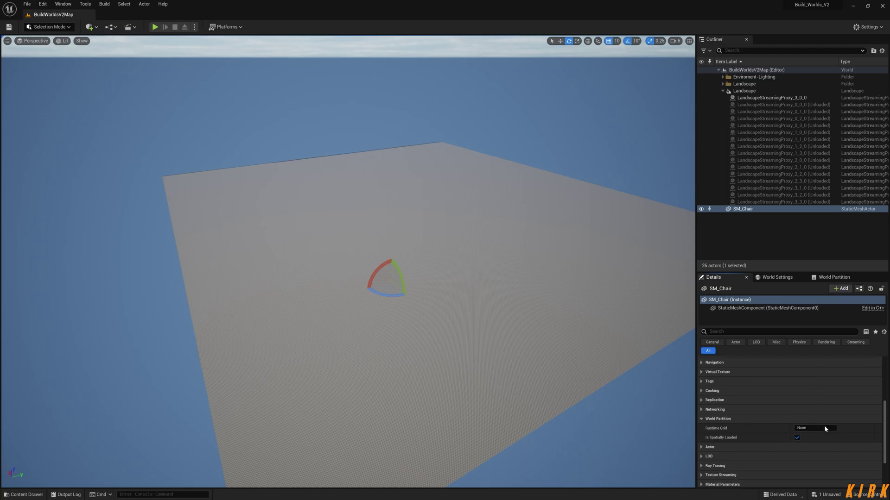
pyautogui.scroll(-2, 779, 420)
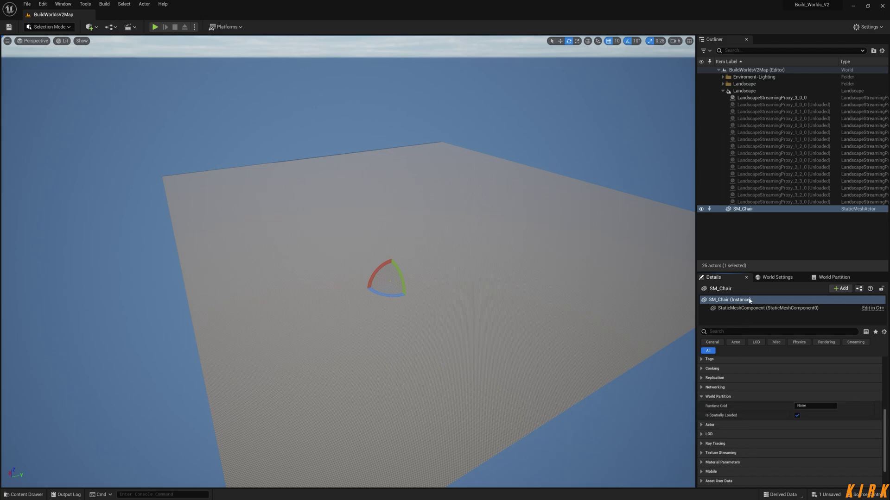
pyautogui.click(777, 277)
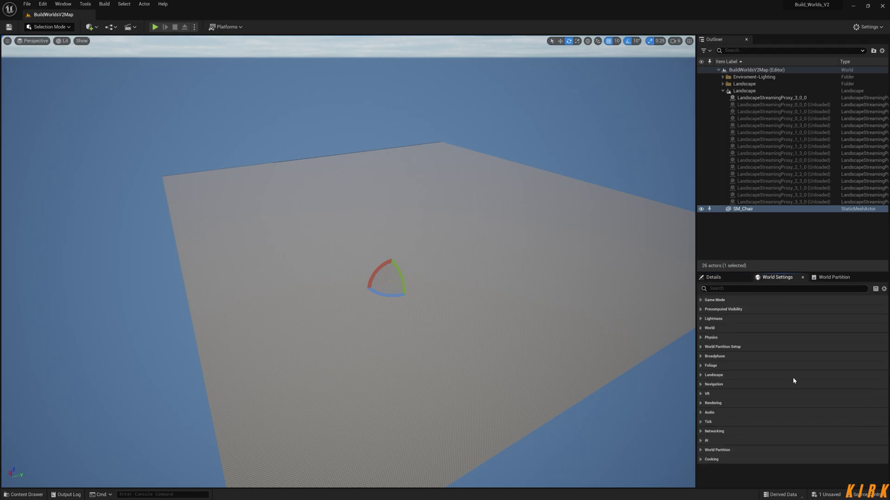
pyautogui.click(700, 347)
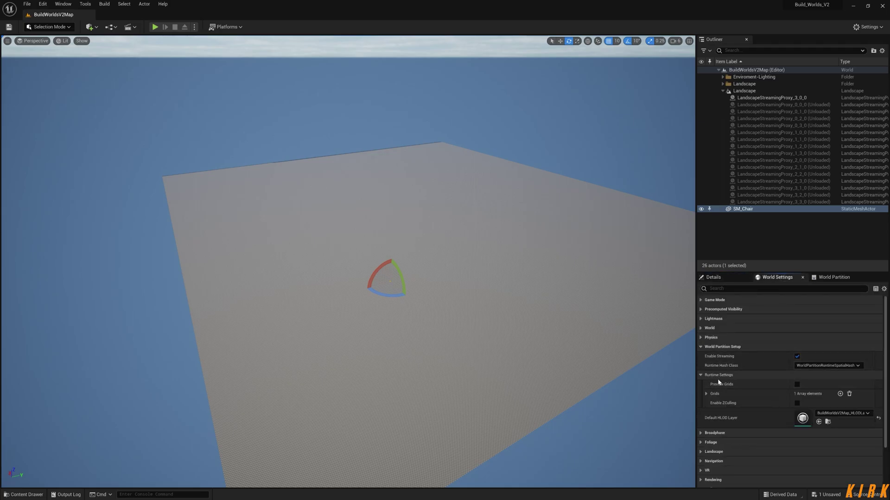
pyautogui.click(707, 393)
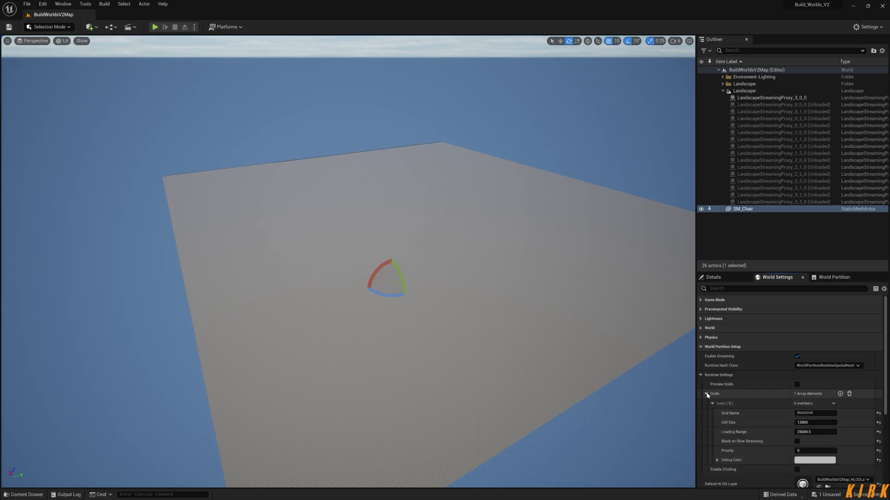
pyautogui.click(806, 413)
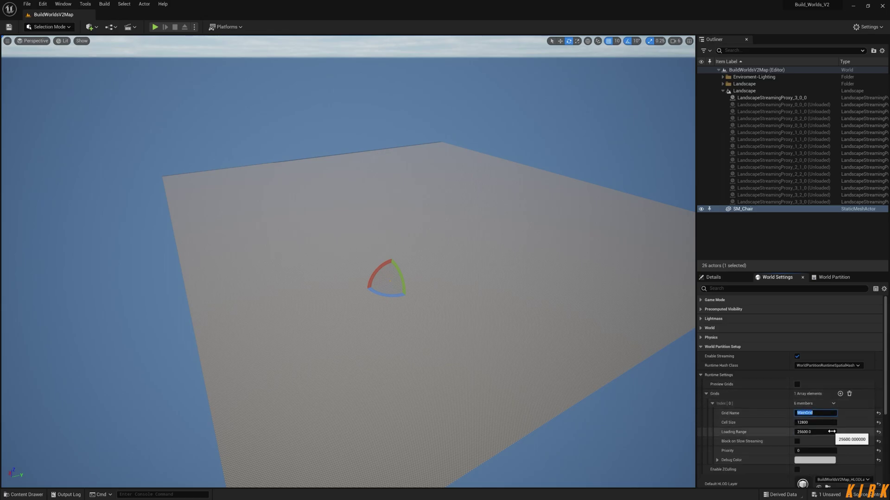
# Step: Set the chair's World Partition Runtime Grid to MainGrid
pyautogui.click(730, 279)
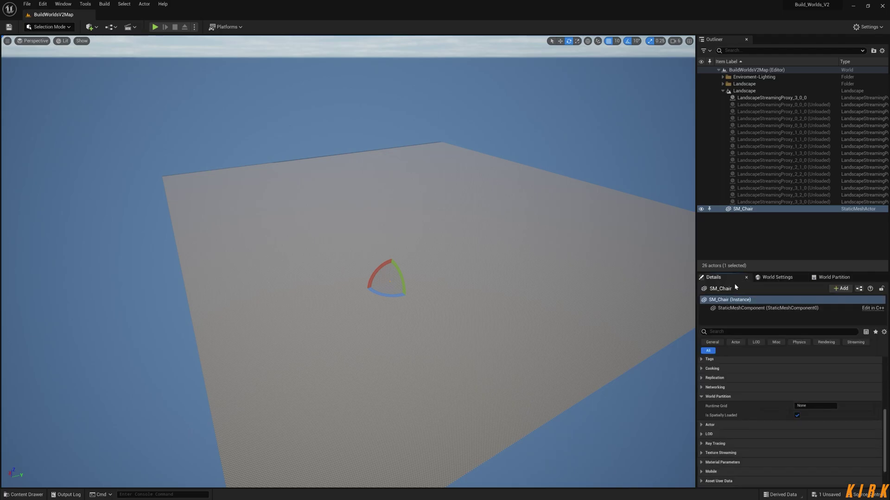
pyautogui.click(815, 406)
pyautogui.write('MainGrid')
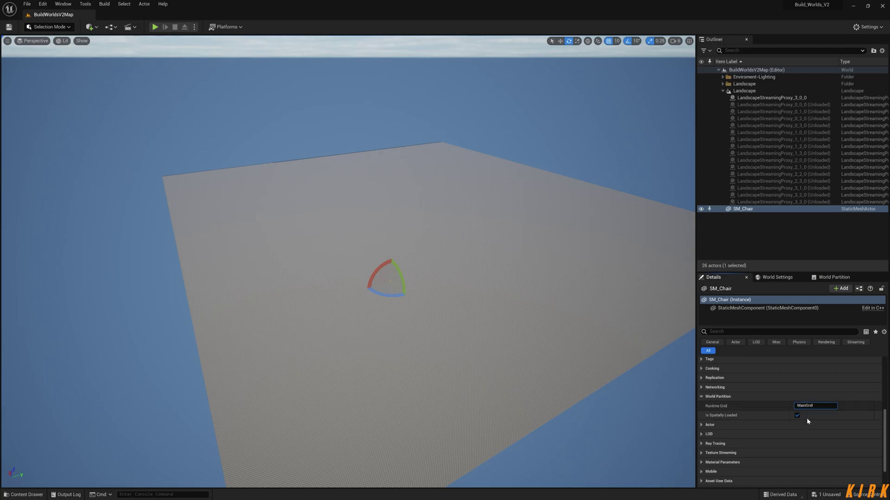
pyautogui.press('Return')
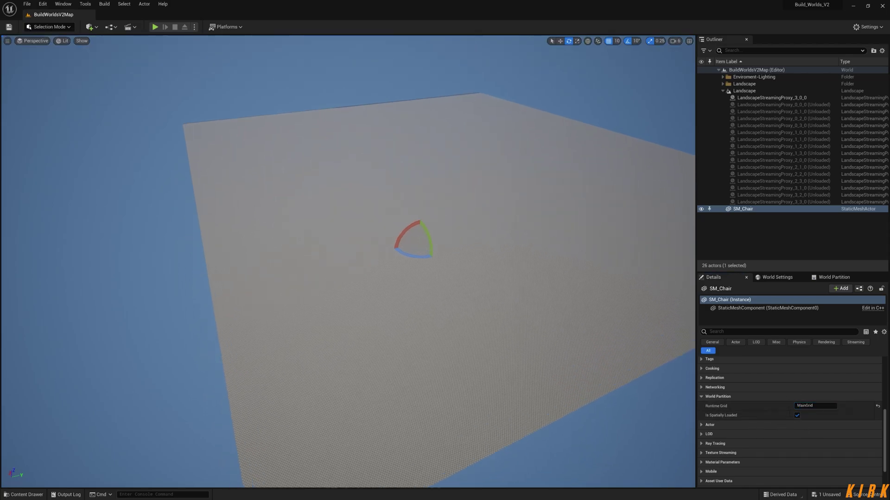
# Step: Focus the viewport on the chair, look at it on the landscape, and delete it from the level
pyautogui.press('f')
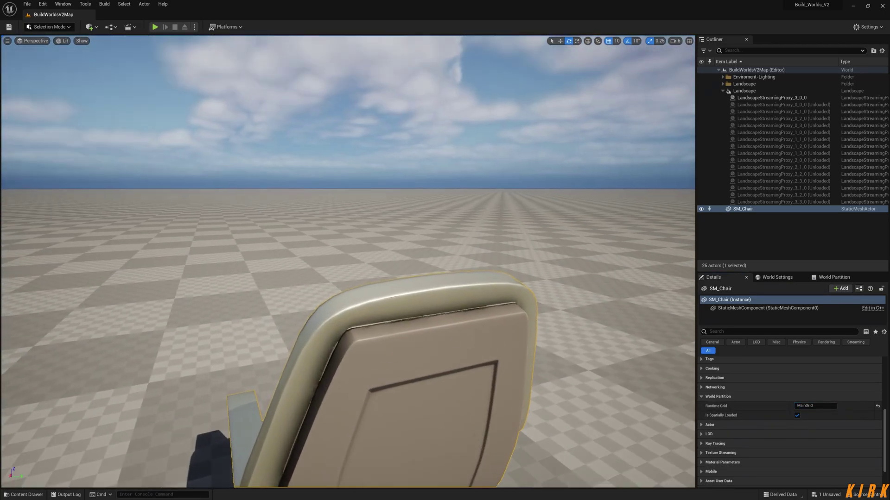
pyautogui.moveTo(347, 259); pyautogui.dragTo(348, 206, button='right')
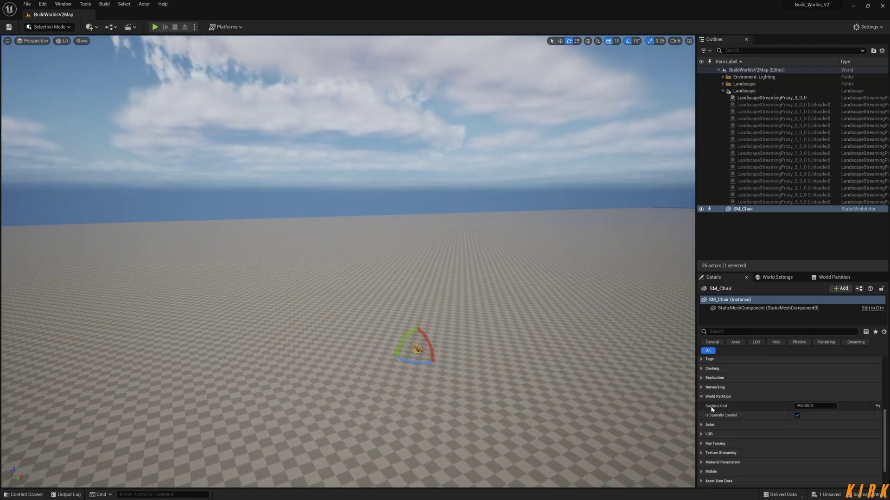
pyautogui.click(701, 398)
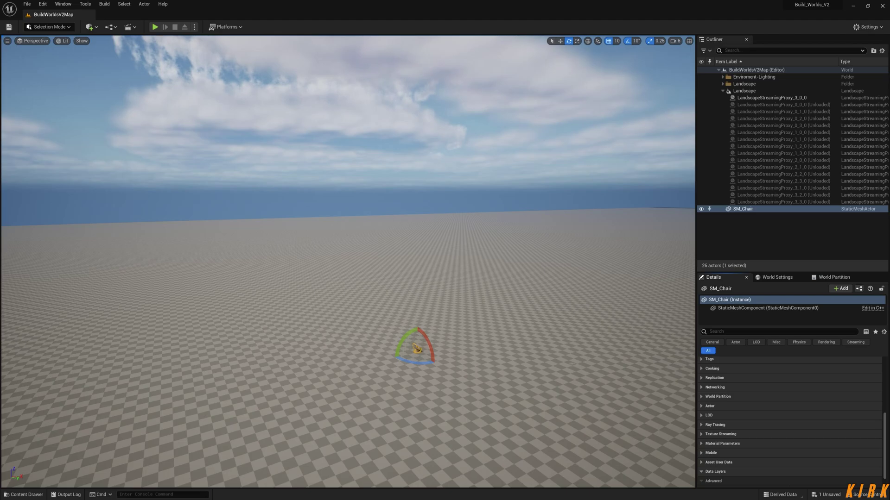
pyautogui.press('Delete')
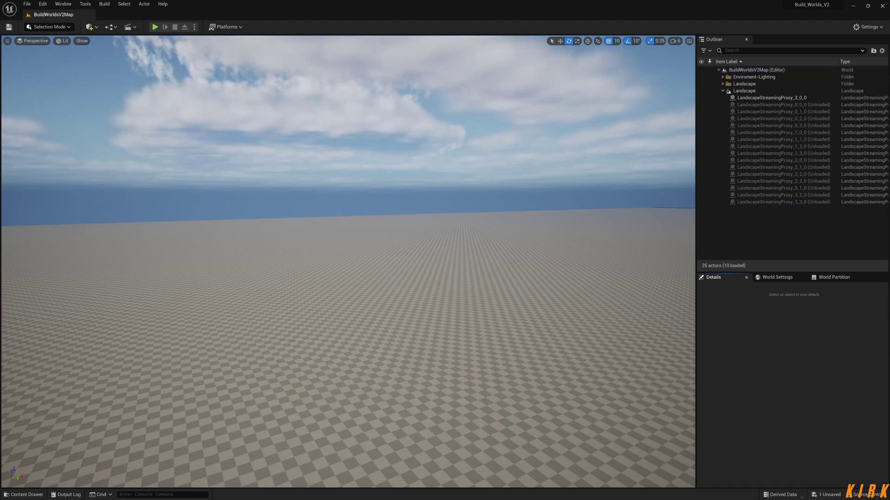
# Step: Unload the region covering the upper-right corner cell of the World Partition map
pyautogui.press('s')
pyautogui.moveTo(495, 270); pyautogui.dragTo(610, 292, button='right')
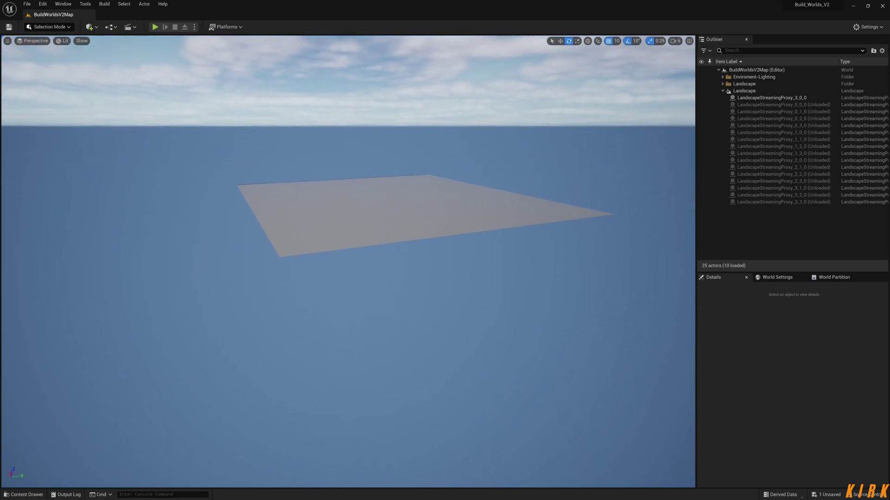
pyautogui.click(832, 277)
pyautogui.rightClick(864, 320)
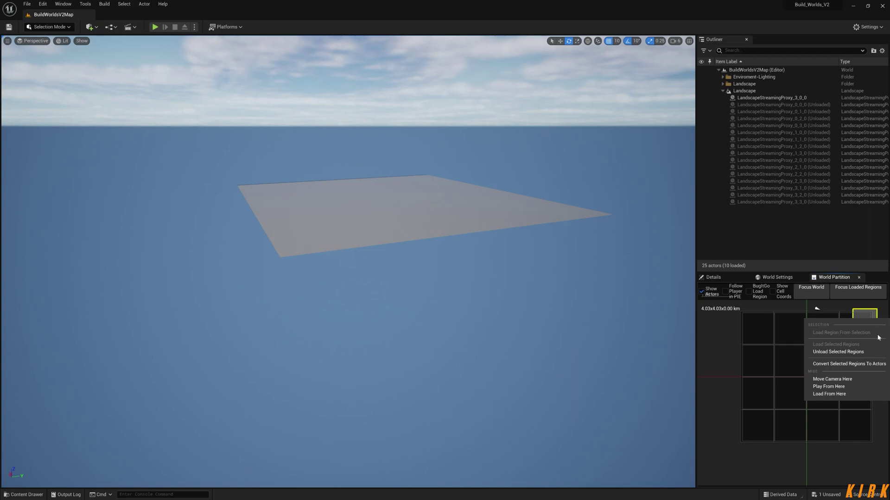
pyautogui.click(844, 353)
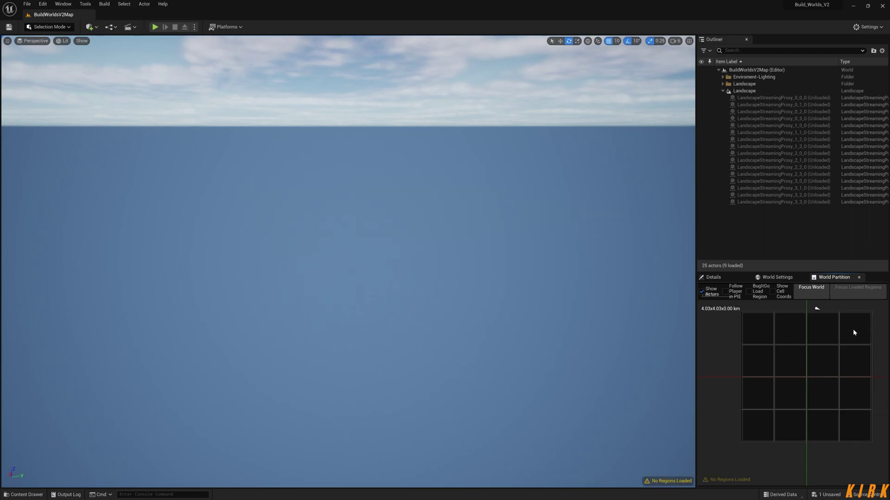
# Step: Save the level and enlarge the World Partition map area below the Outliner
pyautogui.hotkey('ctrl', 's')
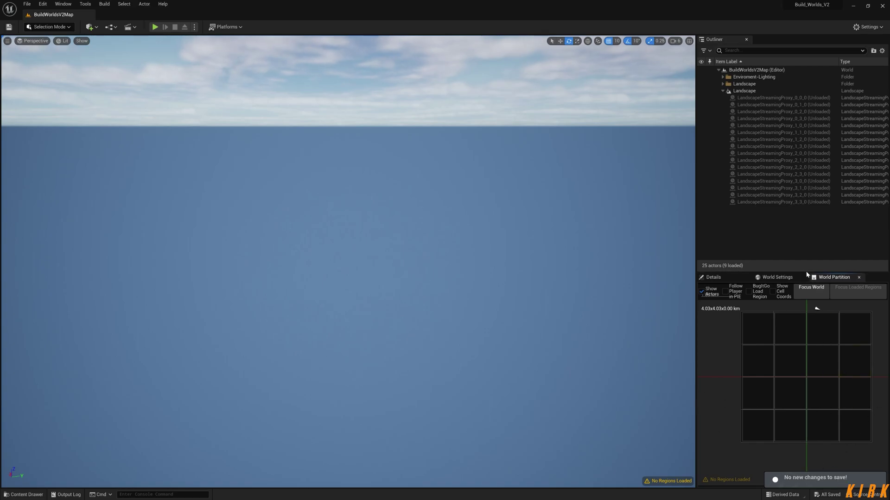
pyautogui.click(781, 277)
pyautogui.click(824, 278)
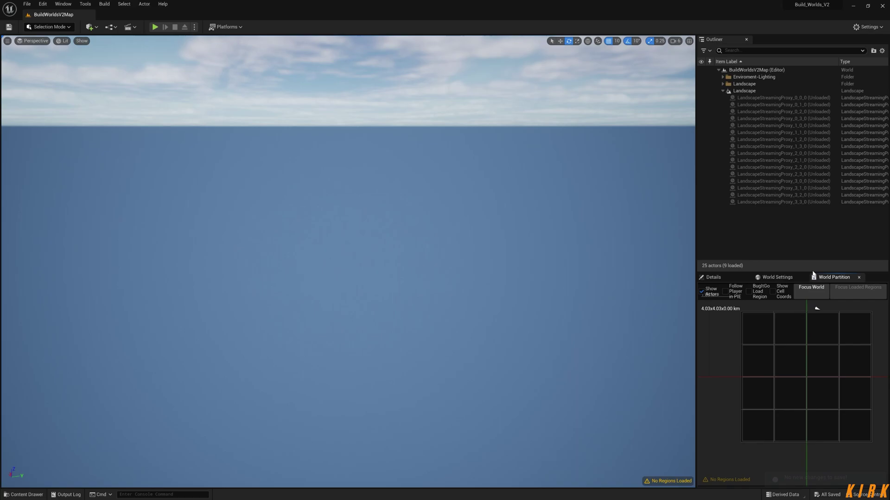
pyautogui.moveTo(813, 273); pyautogui.dragTo(811, 243)
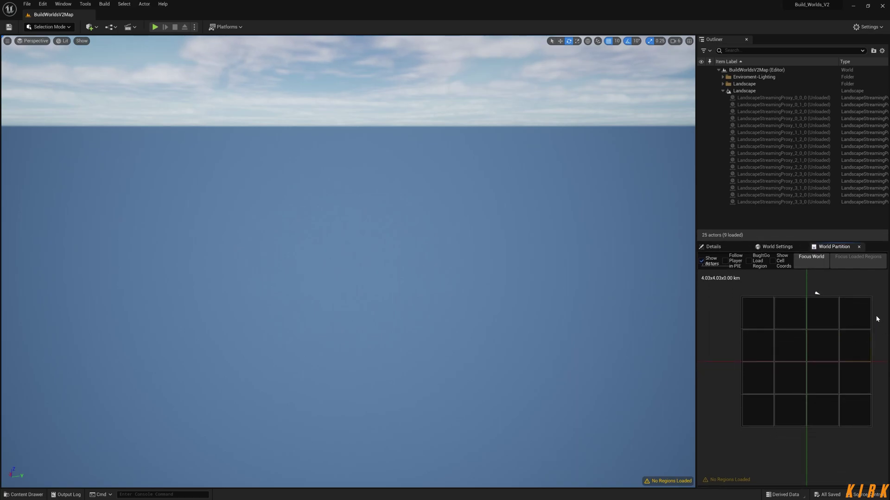